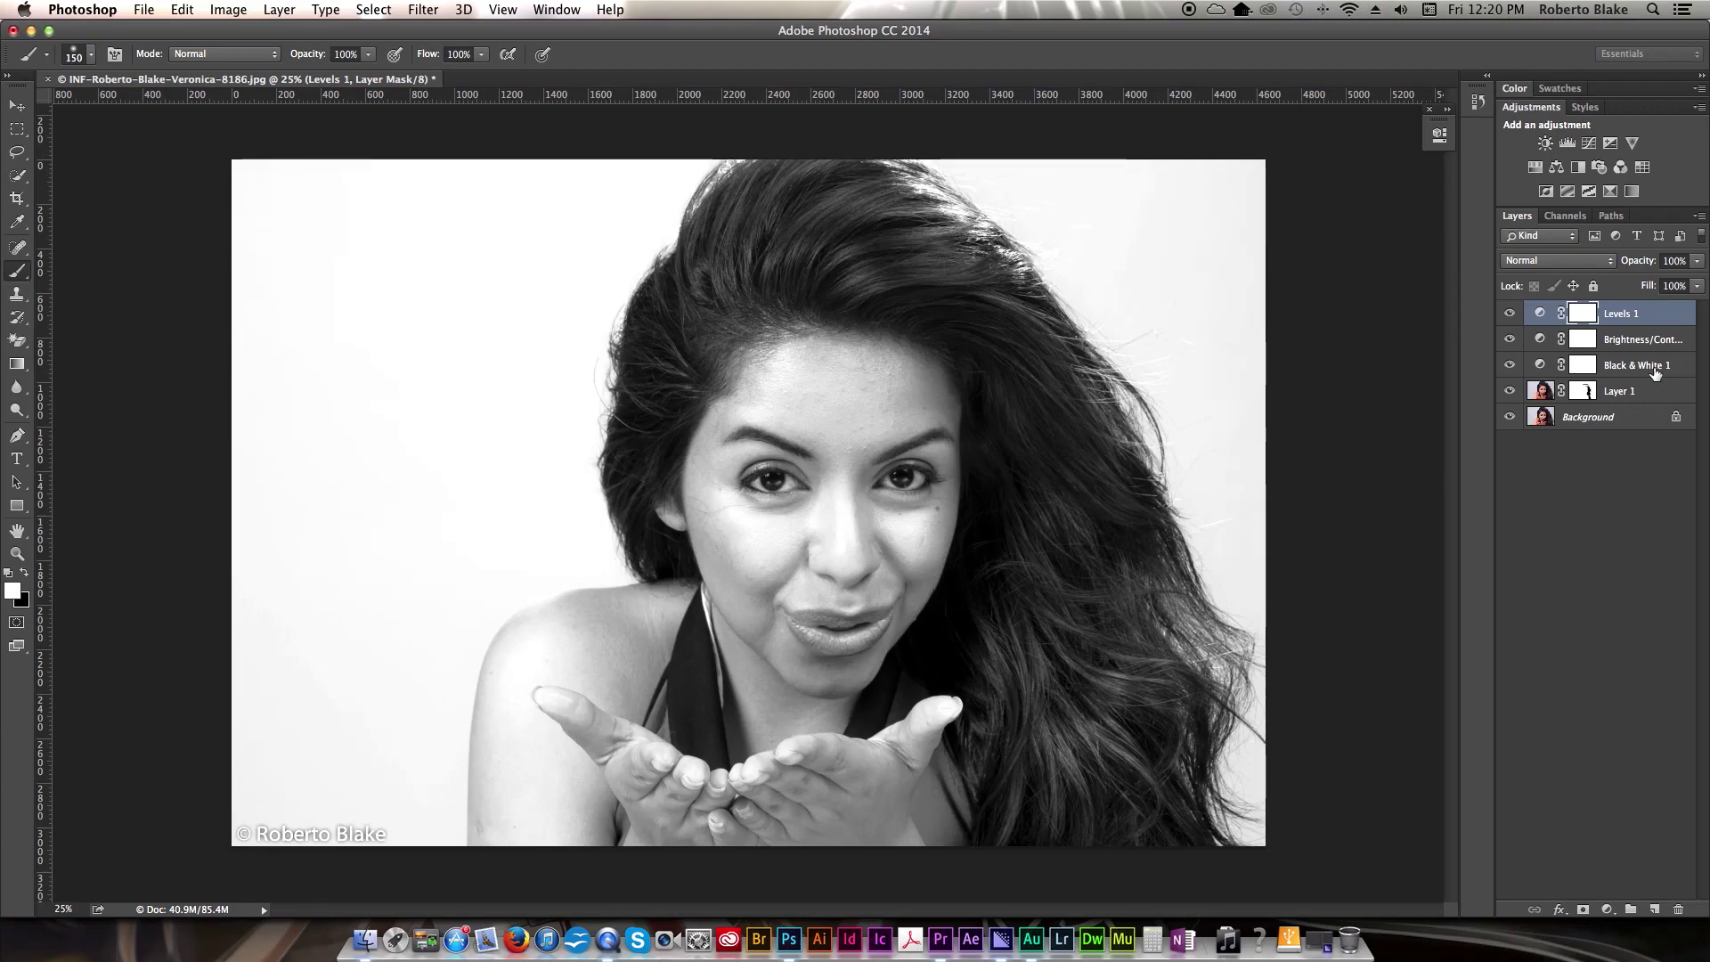
- Compare the portrait with and without Layer 1 by switching that layer's visibility off and on
{"action": "left_click", "coordinate": [1637, 393]}
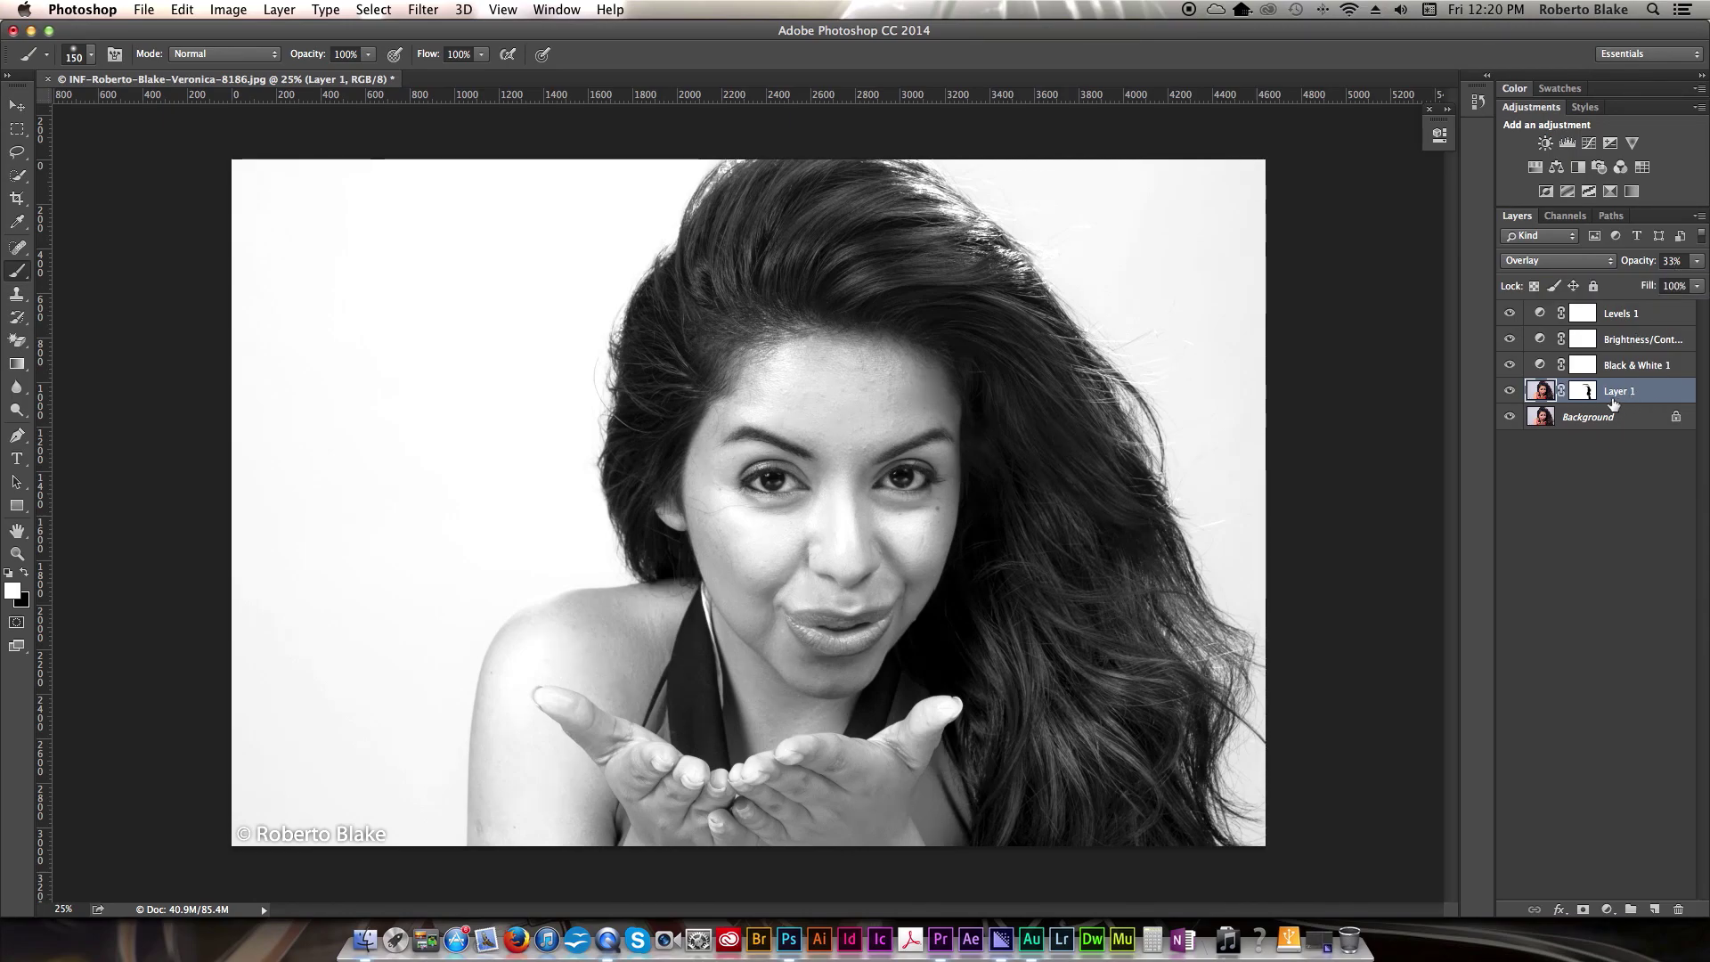
{"action": "left_click", "coordinate": [1510, 391]}
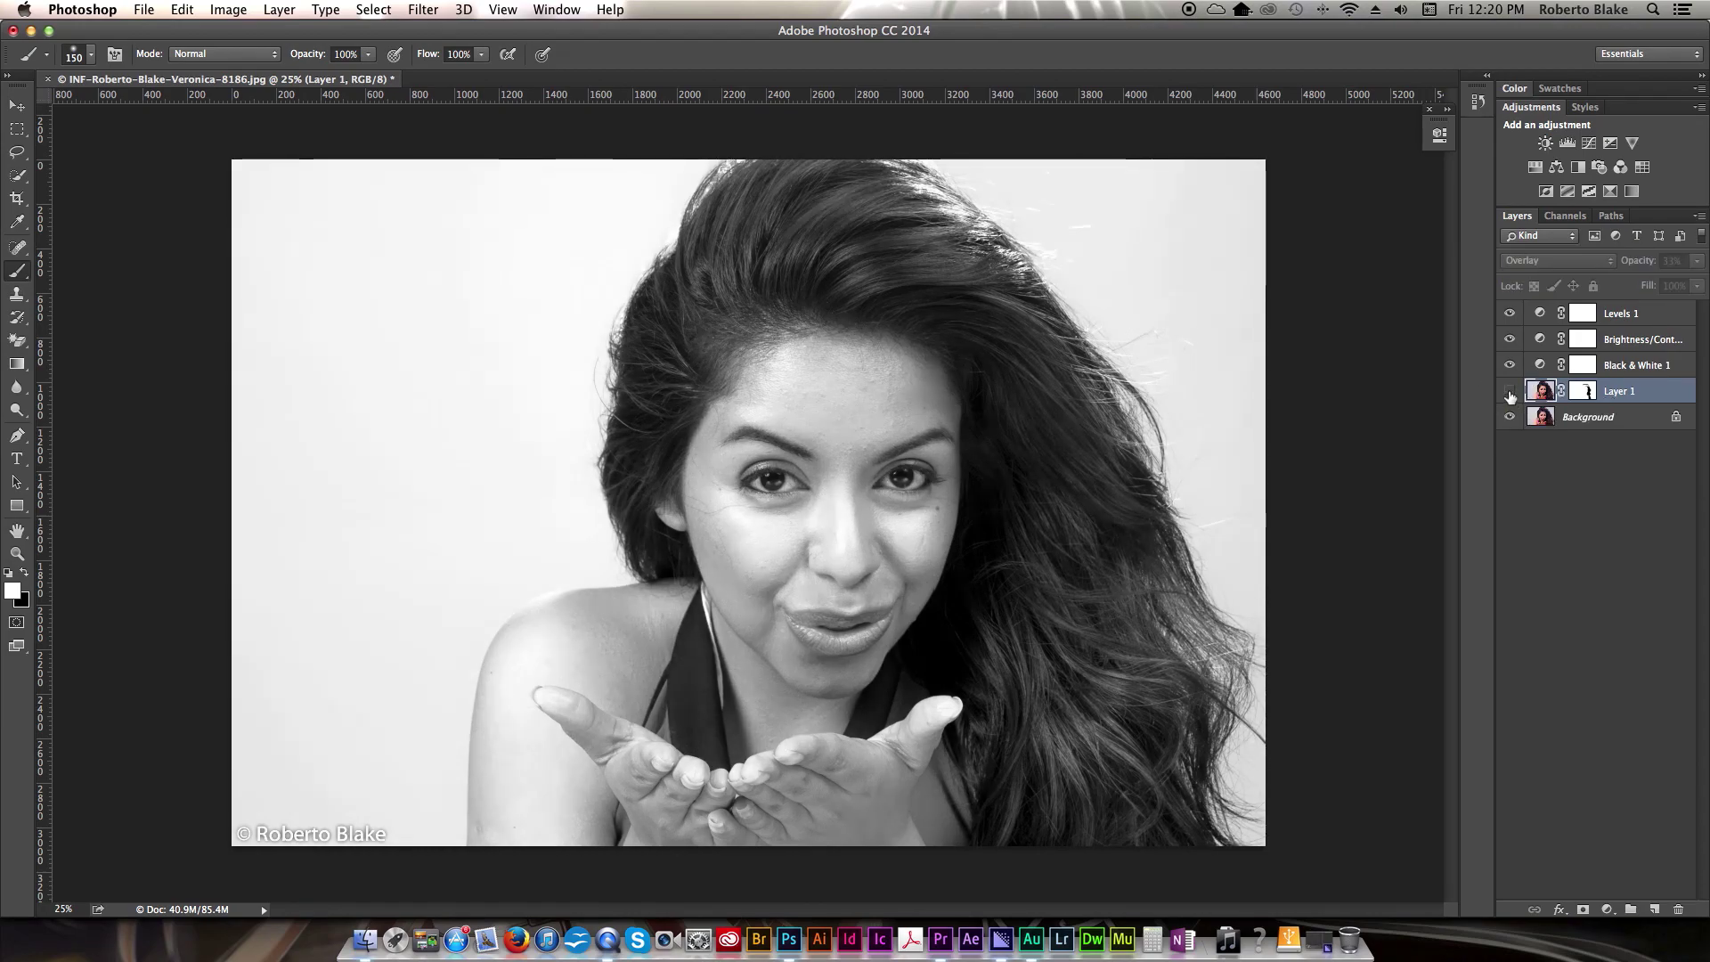
{"action": "left_click", "coordinate": [1509, 392]}
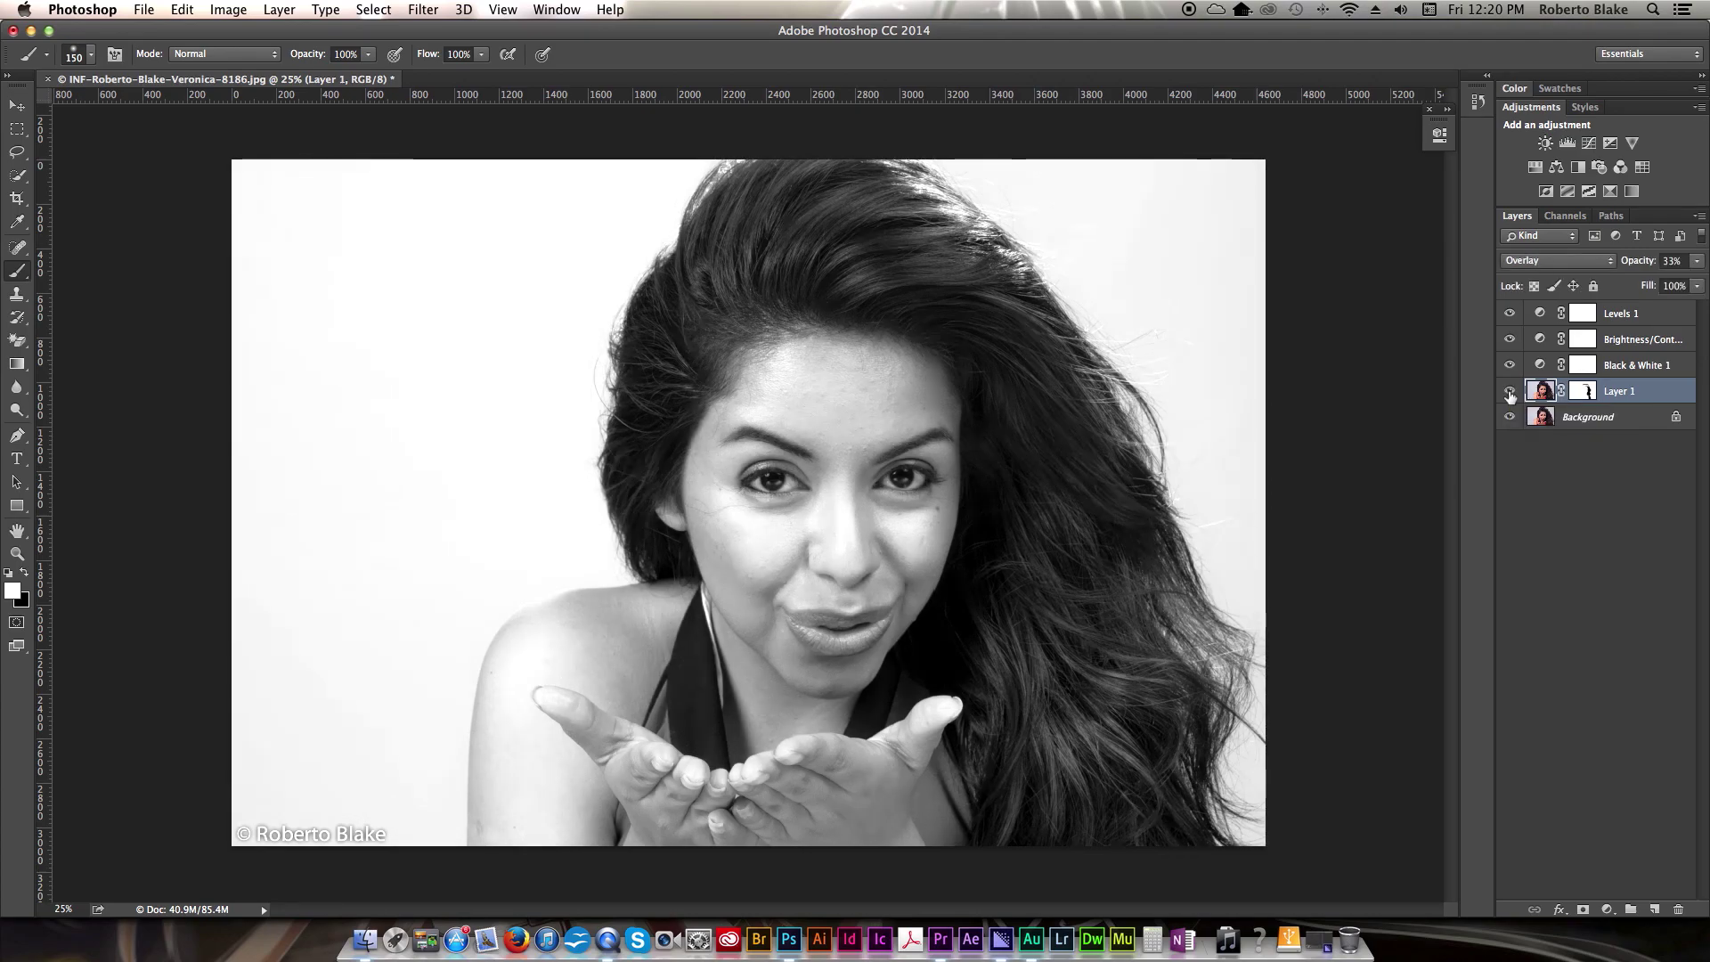
{"action": "left_click", "coordinate": [1509, 392]}
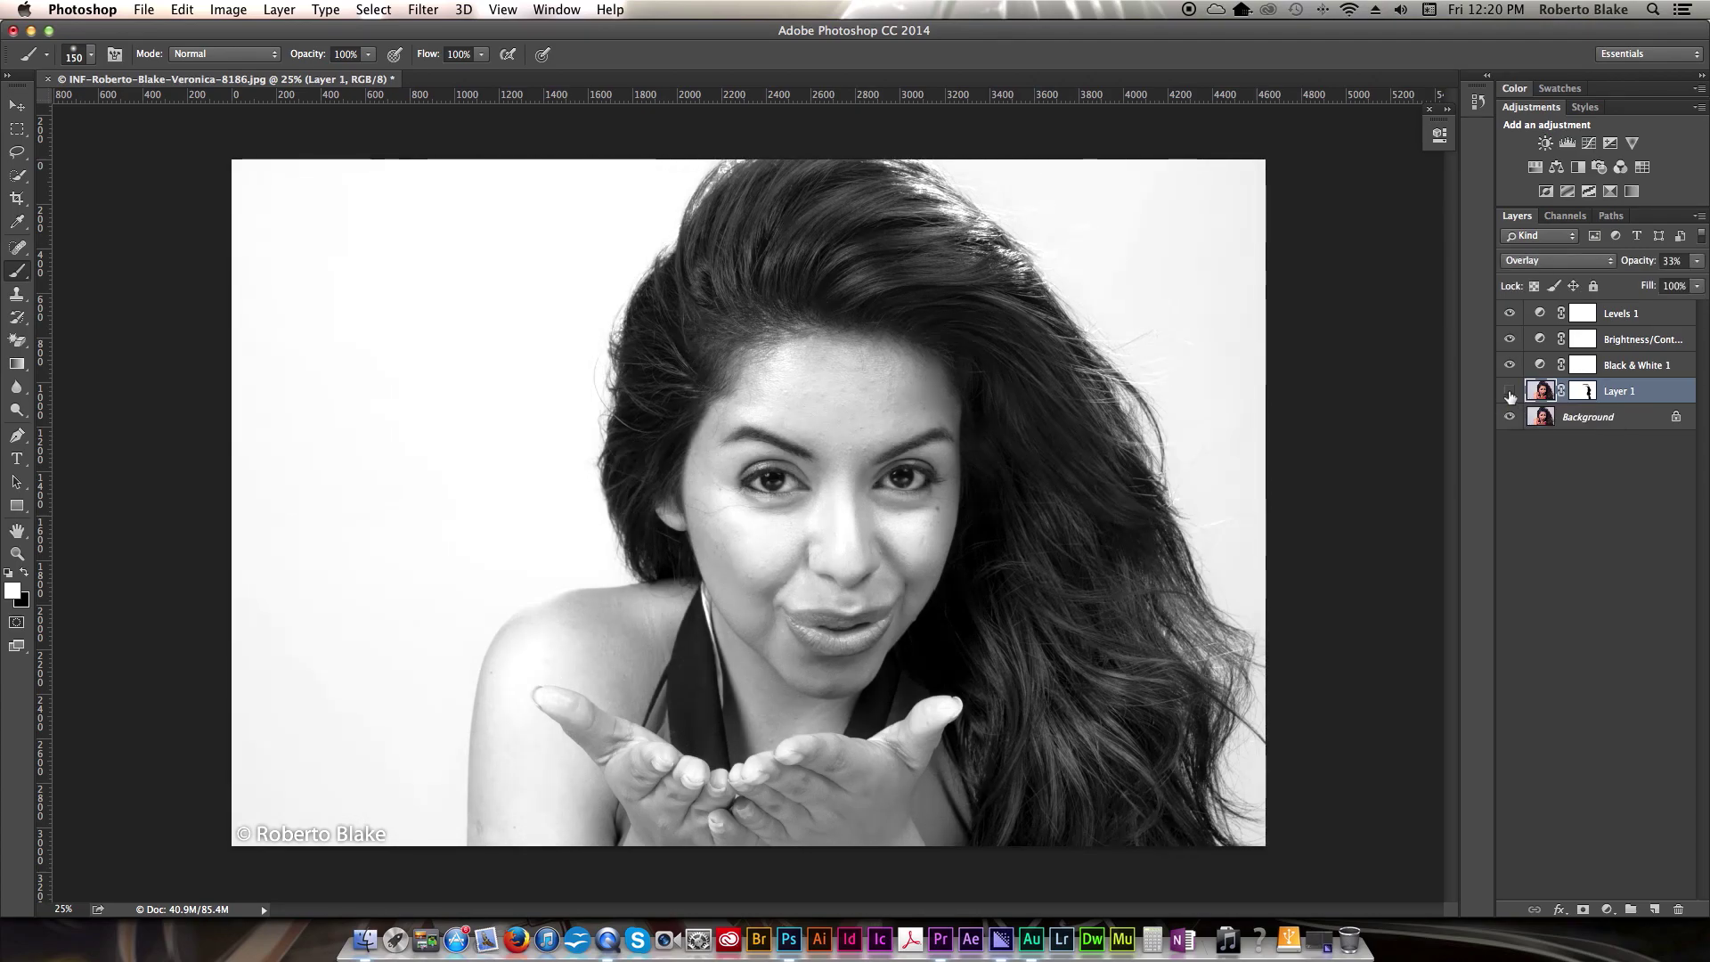
{"action": "left_click", "coordinate": [1509, 392]}
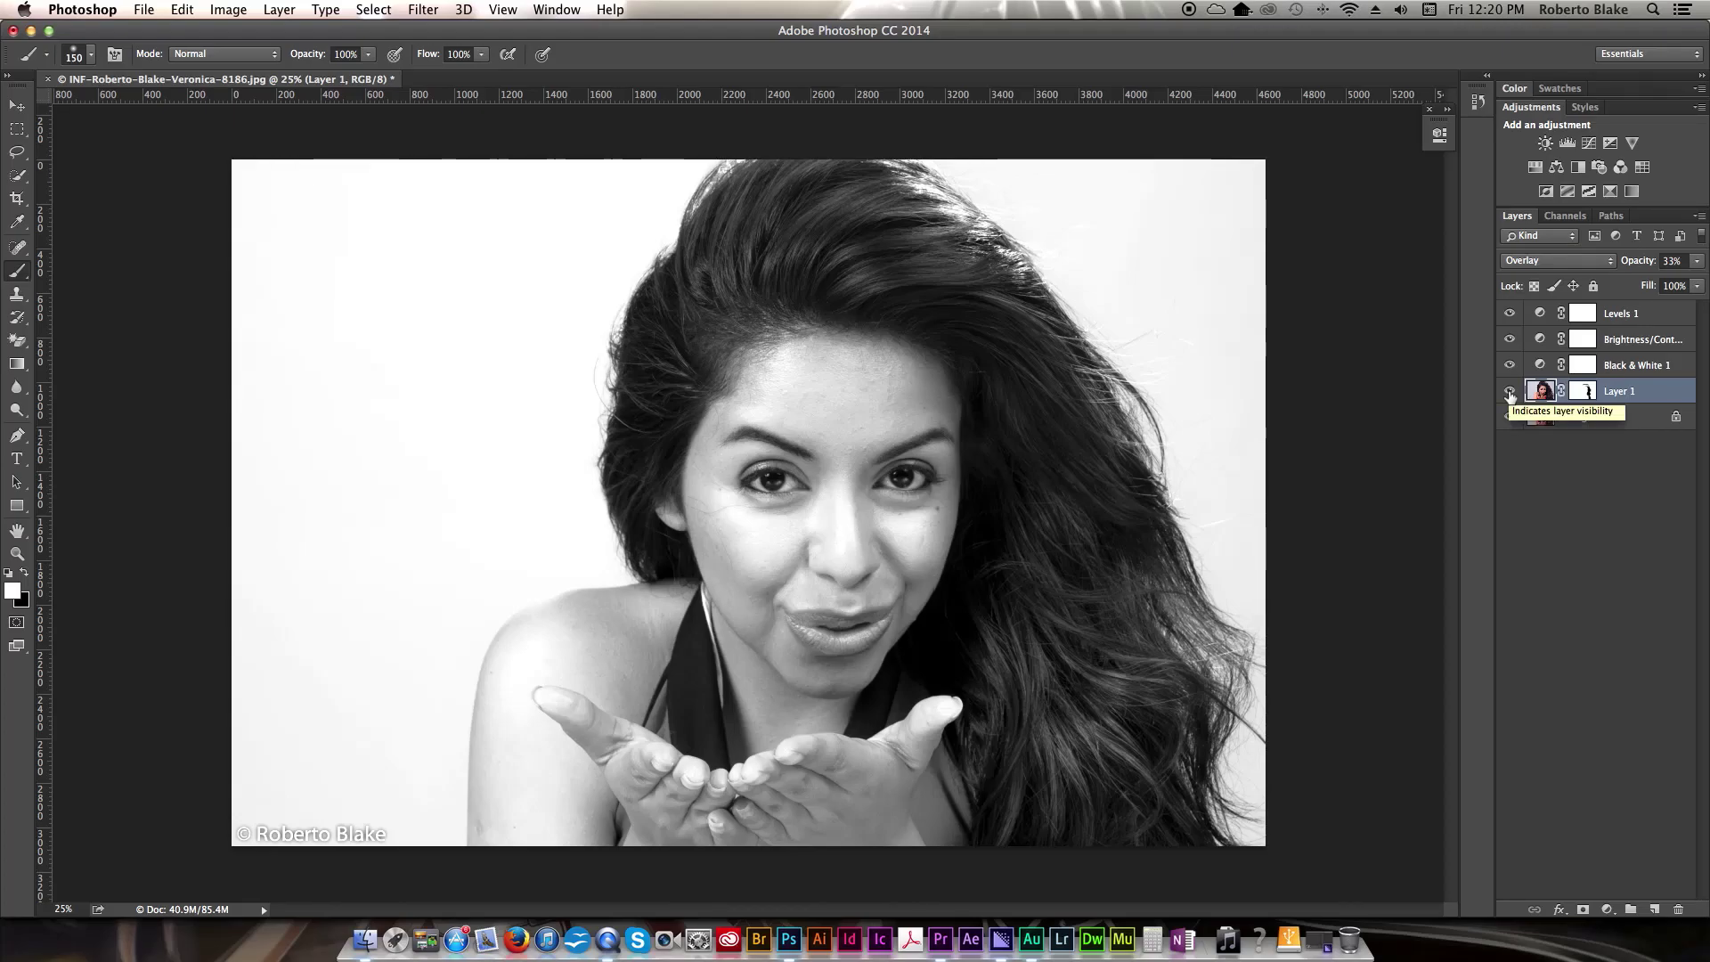
- Examine each layer's effect by hiding Layer 1 and the three adjustment layers until only the Background shows
{"action": "left_click", "coordinate": [1509, 392]}
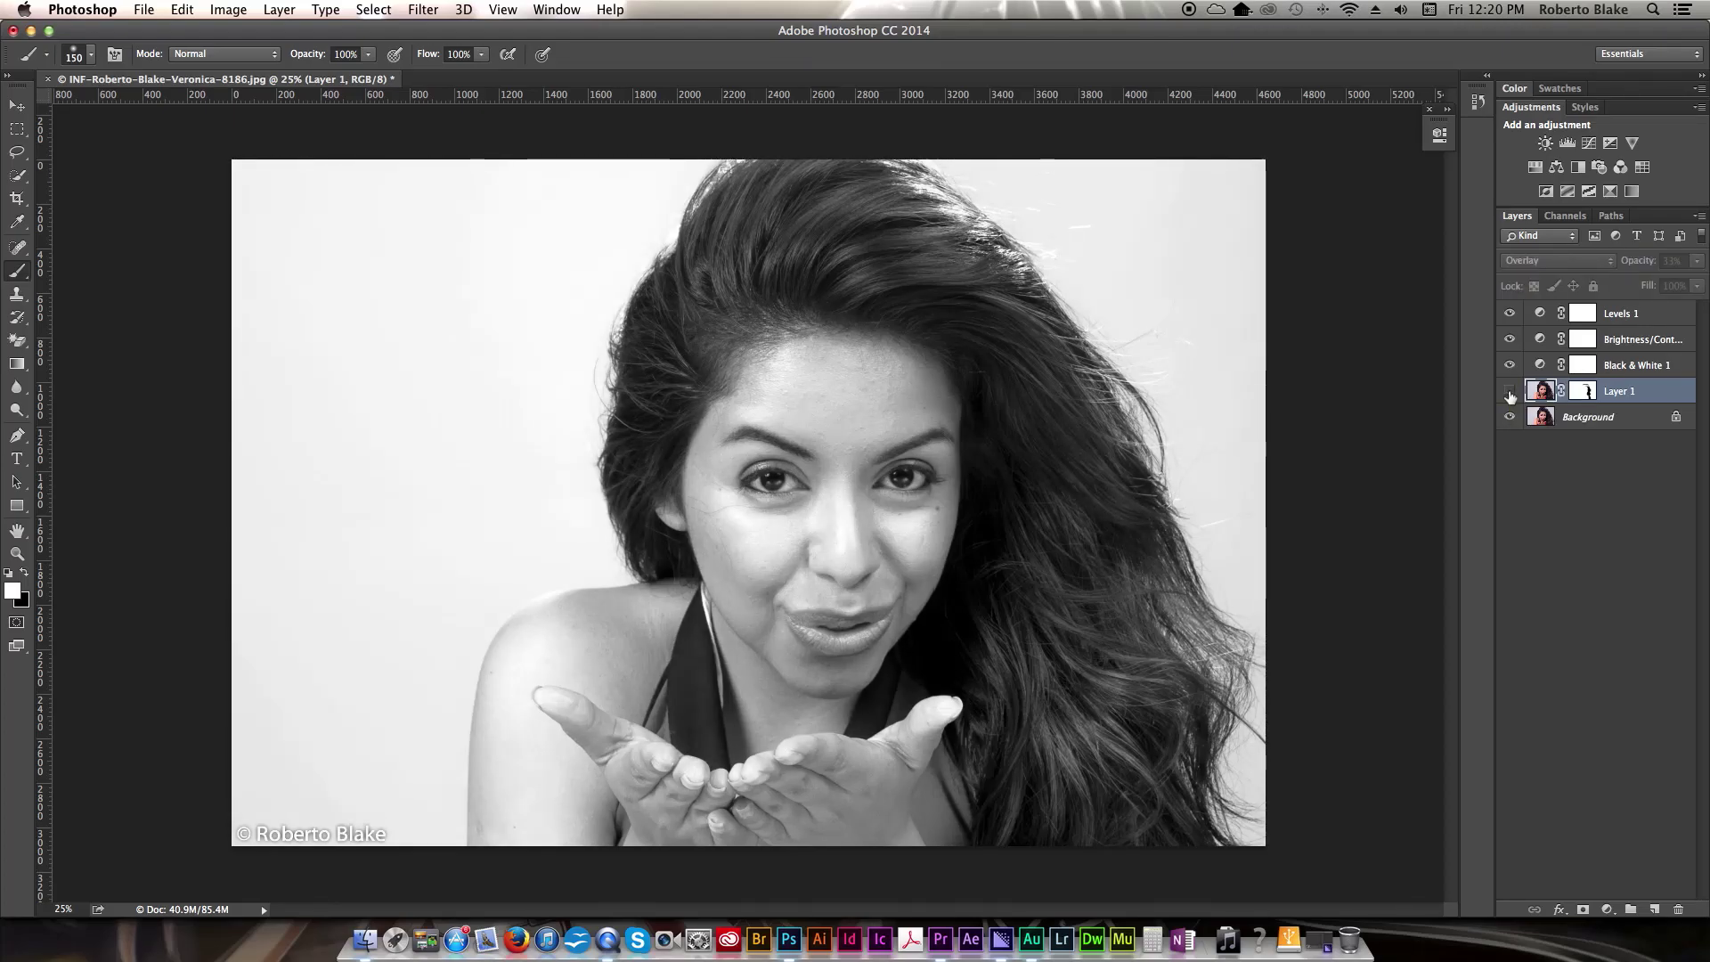
{"action": "left_click", "coordinate": [1510, 366]}
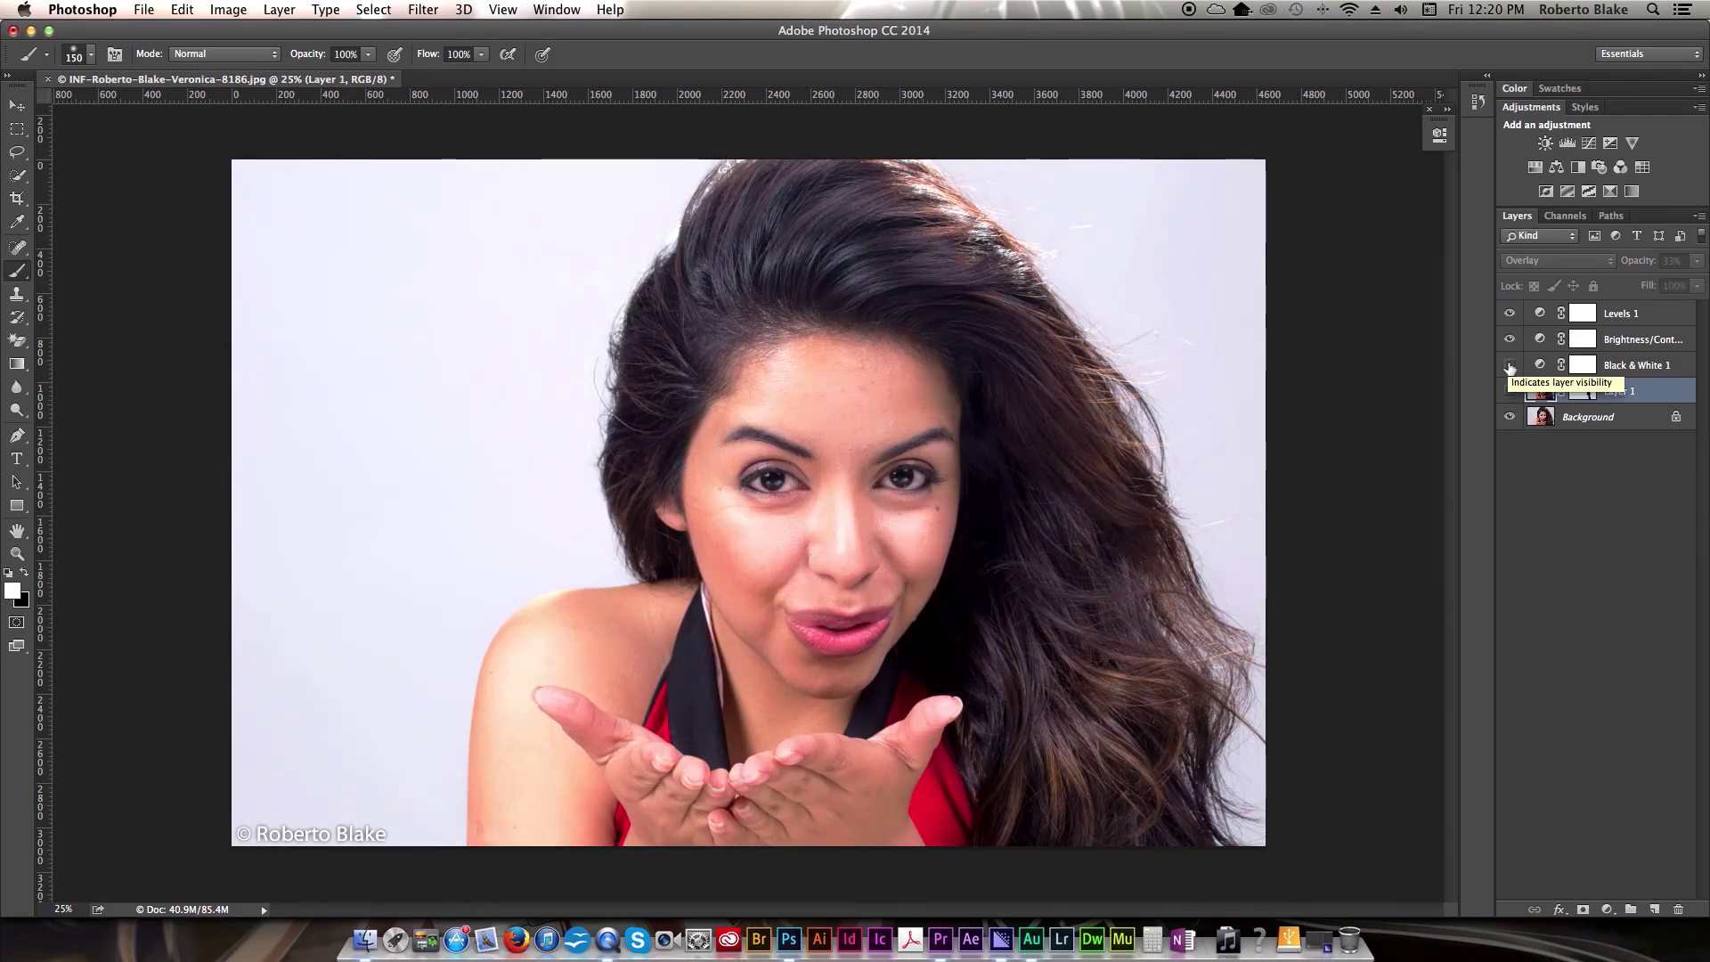
{"action": "left_click", "coordinate": [1510, 366]}
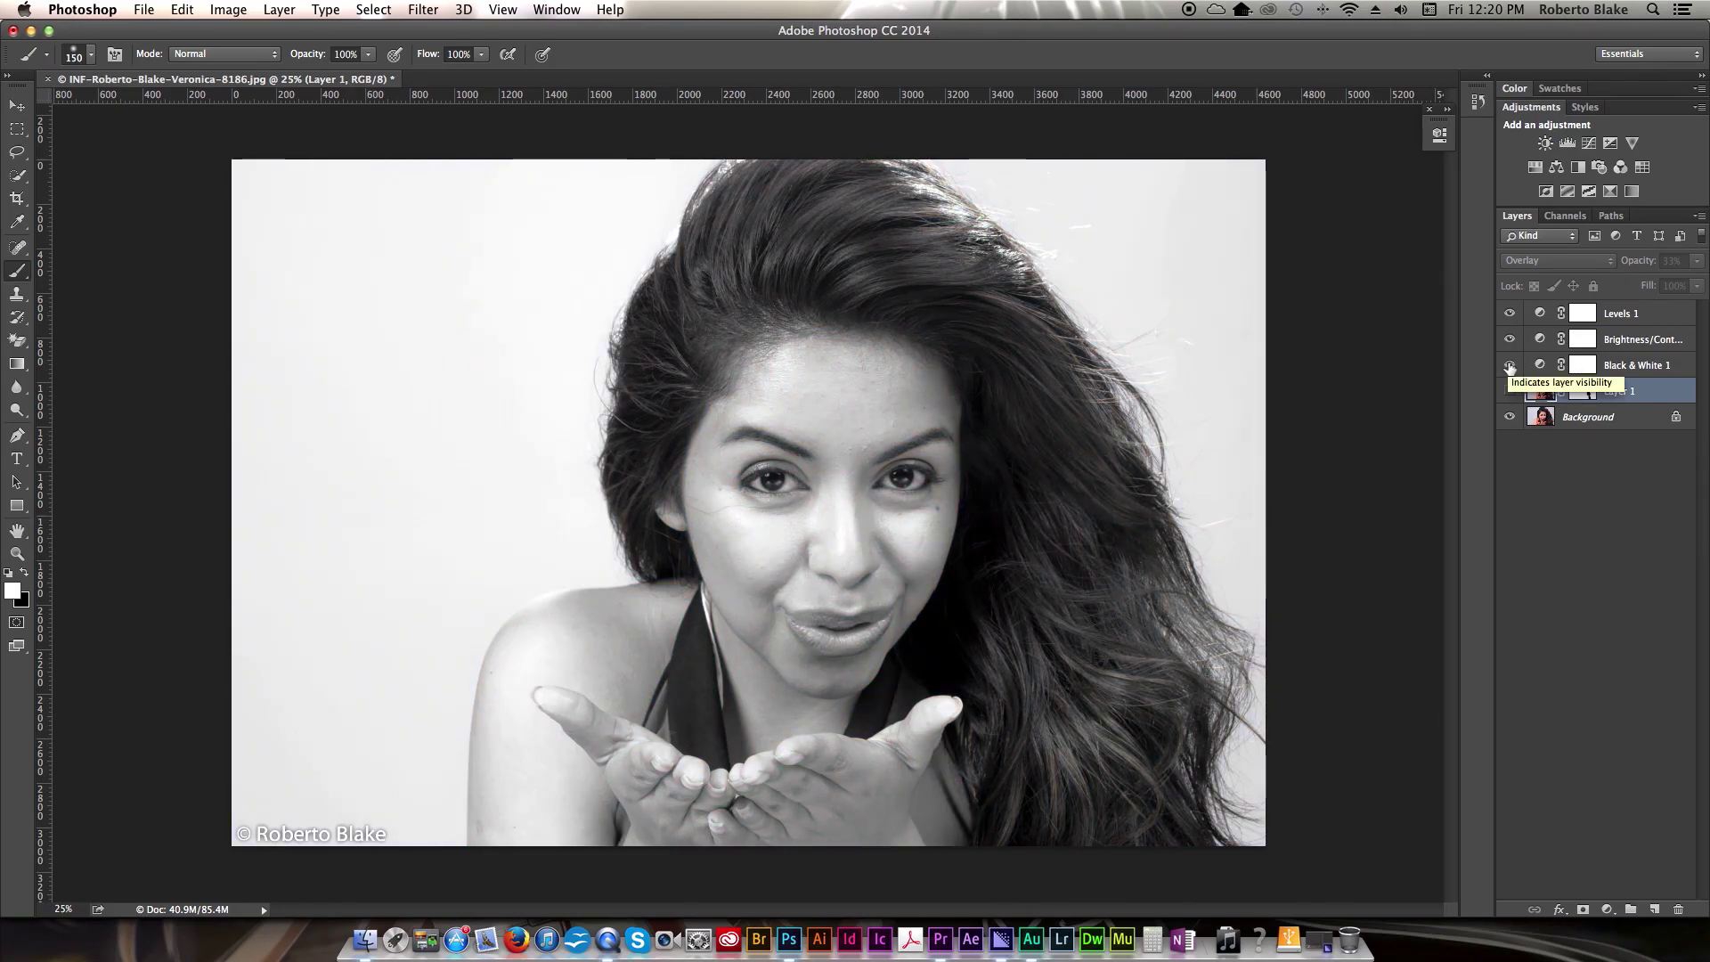
{"action": "left_click", "coordinate": [1509, 366]}
{"action": "left_click", "coordinate": [1508, 392]}
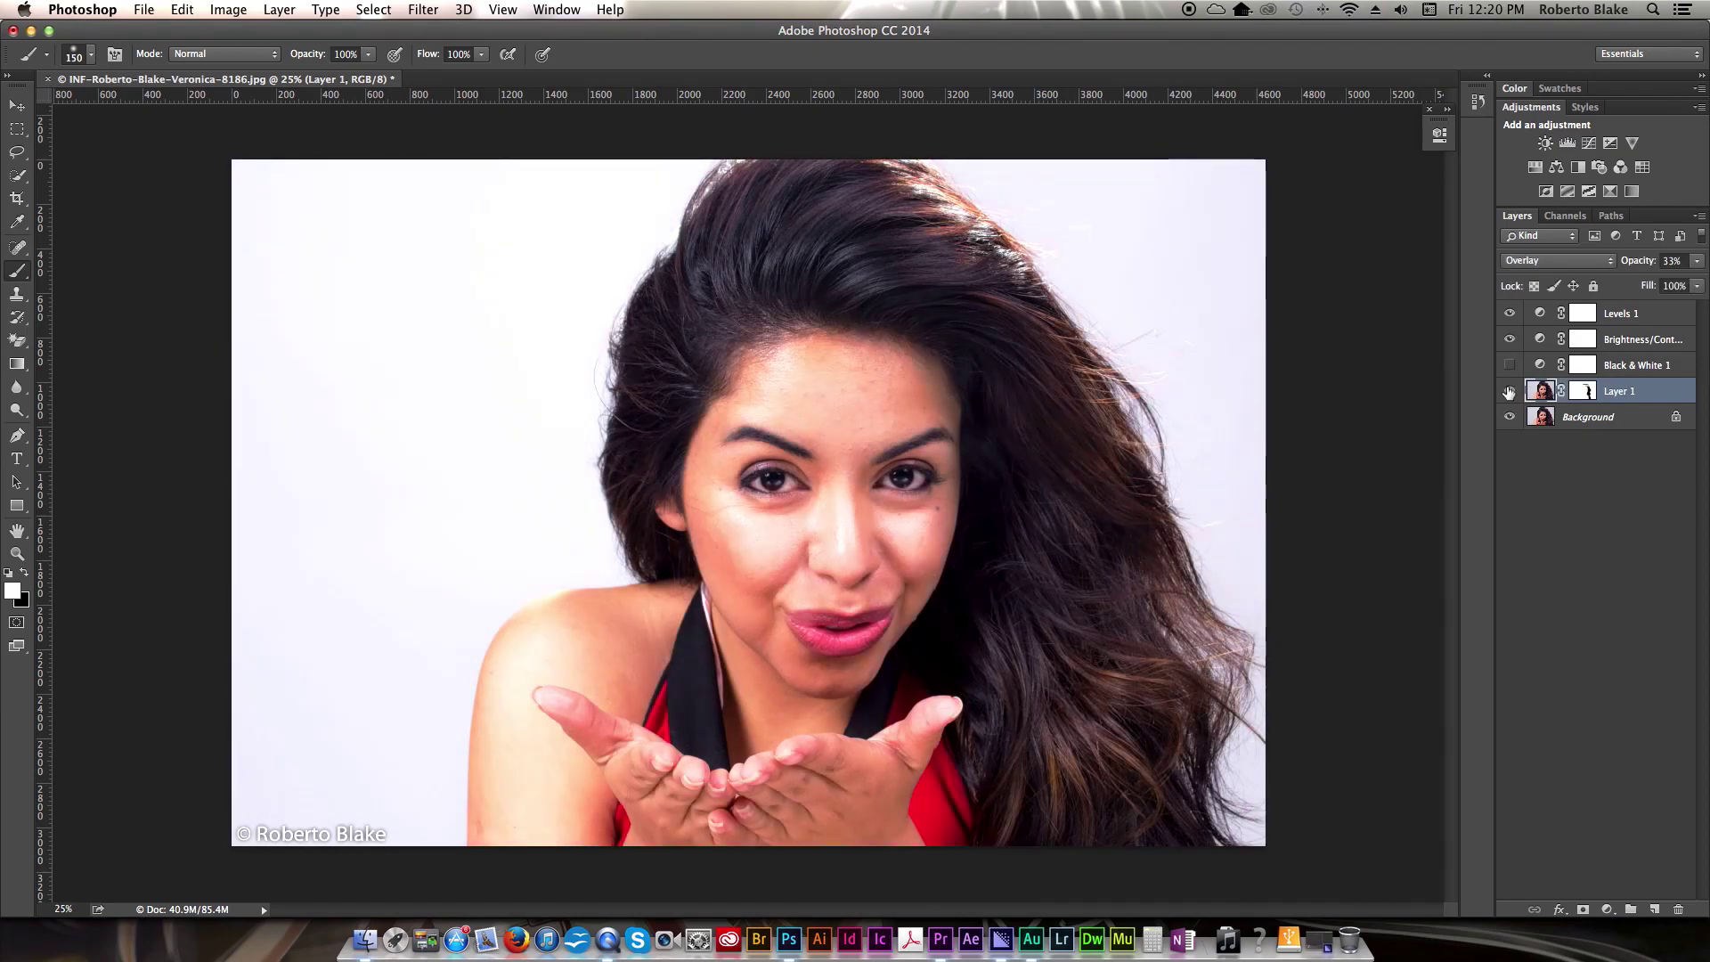
{"action": "left_click", "coordinate": [1509, 339]}
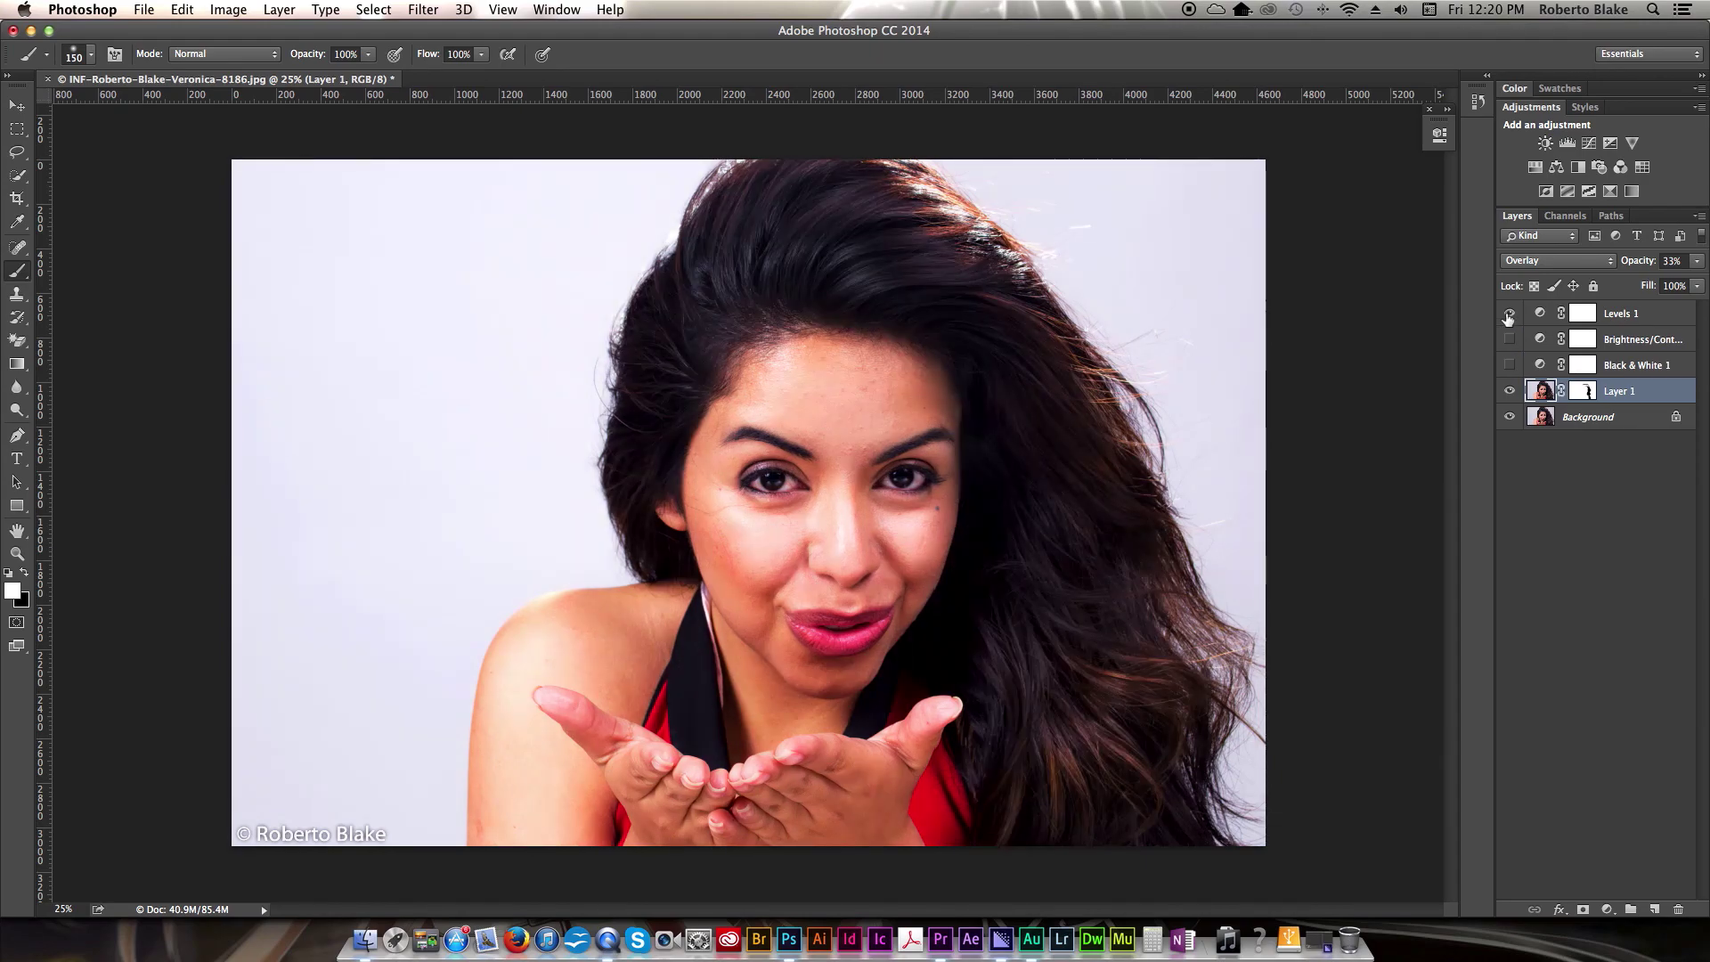
{"action": "left_click", "coordinate": [1509, 313]}
{"action": "left_click", "coordinate": [1509, 392]}
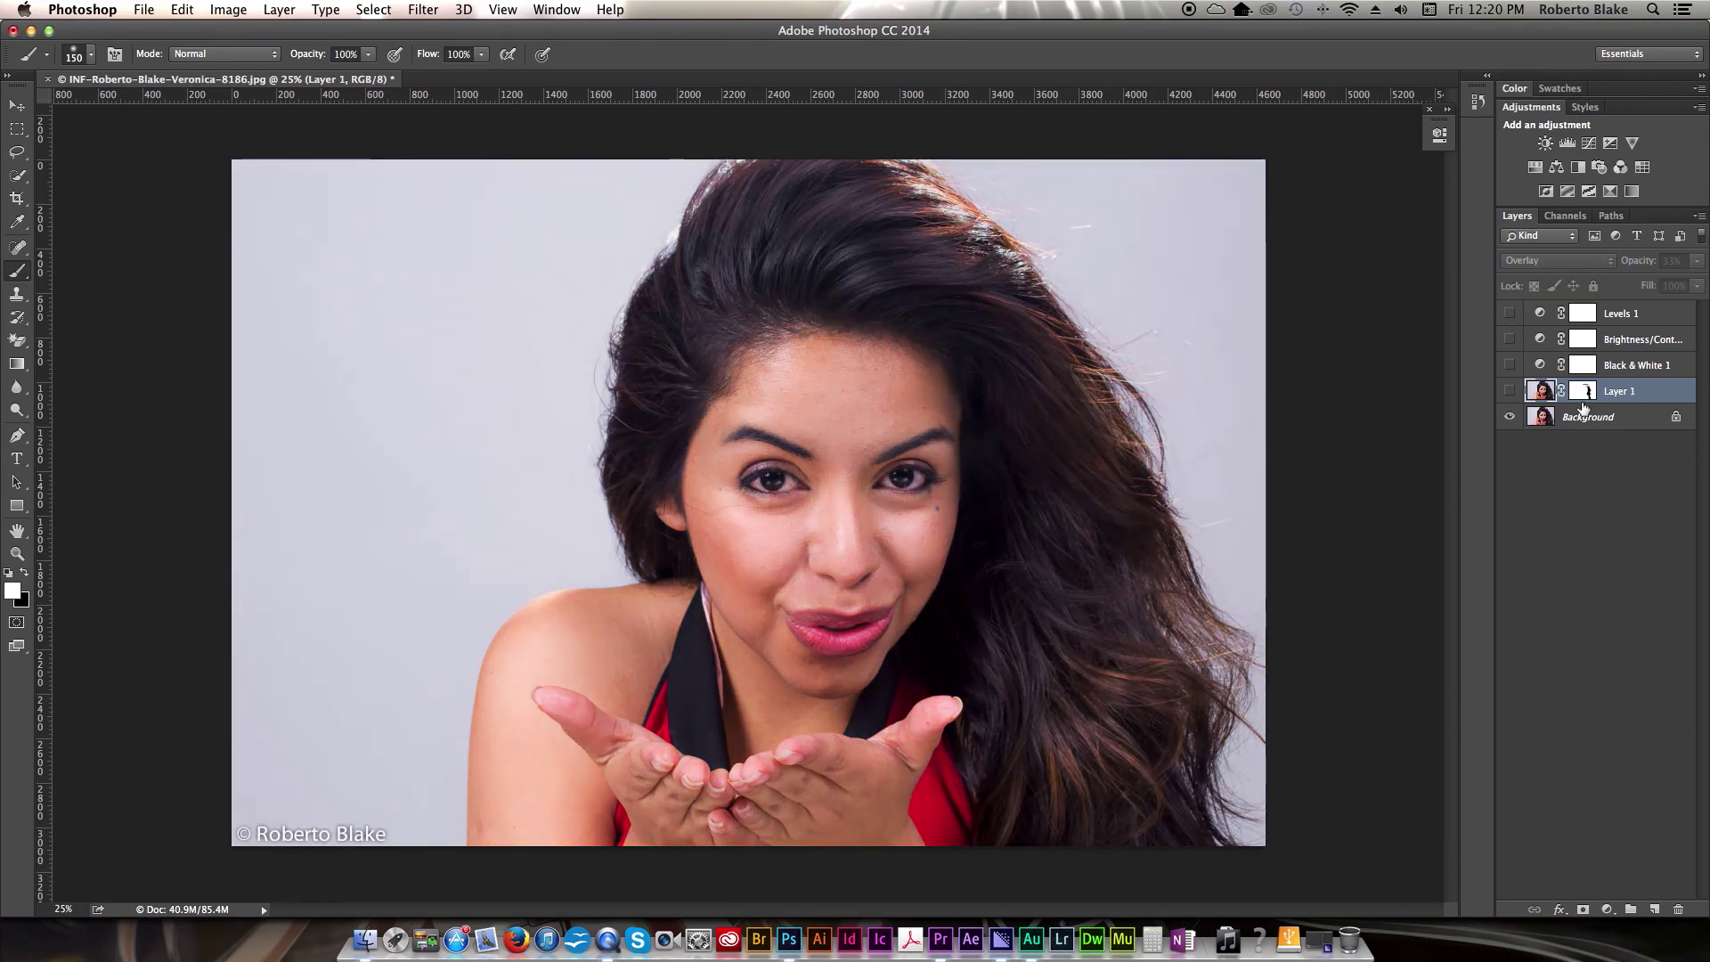
- Show Layer 1 and the three adjustment layers again, and compare the portrait with and without Black & White 1
{"action": "left_click", "coordinate": [1509, 391]}
{"action": "left_click", "coordinate": [1510, 364]}
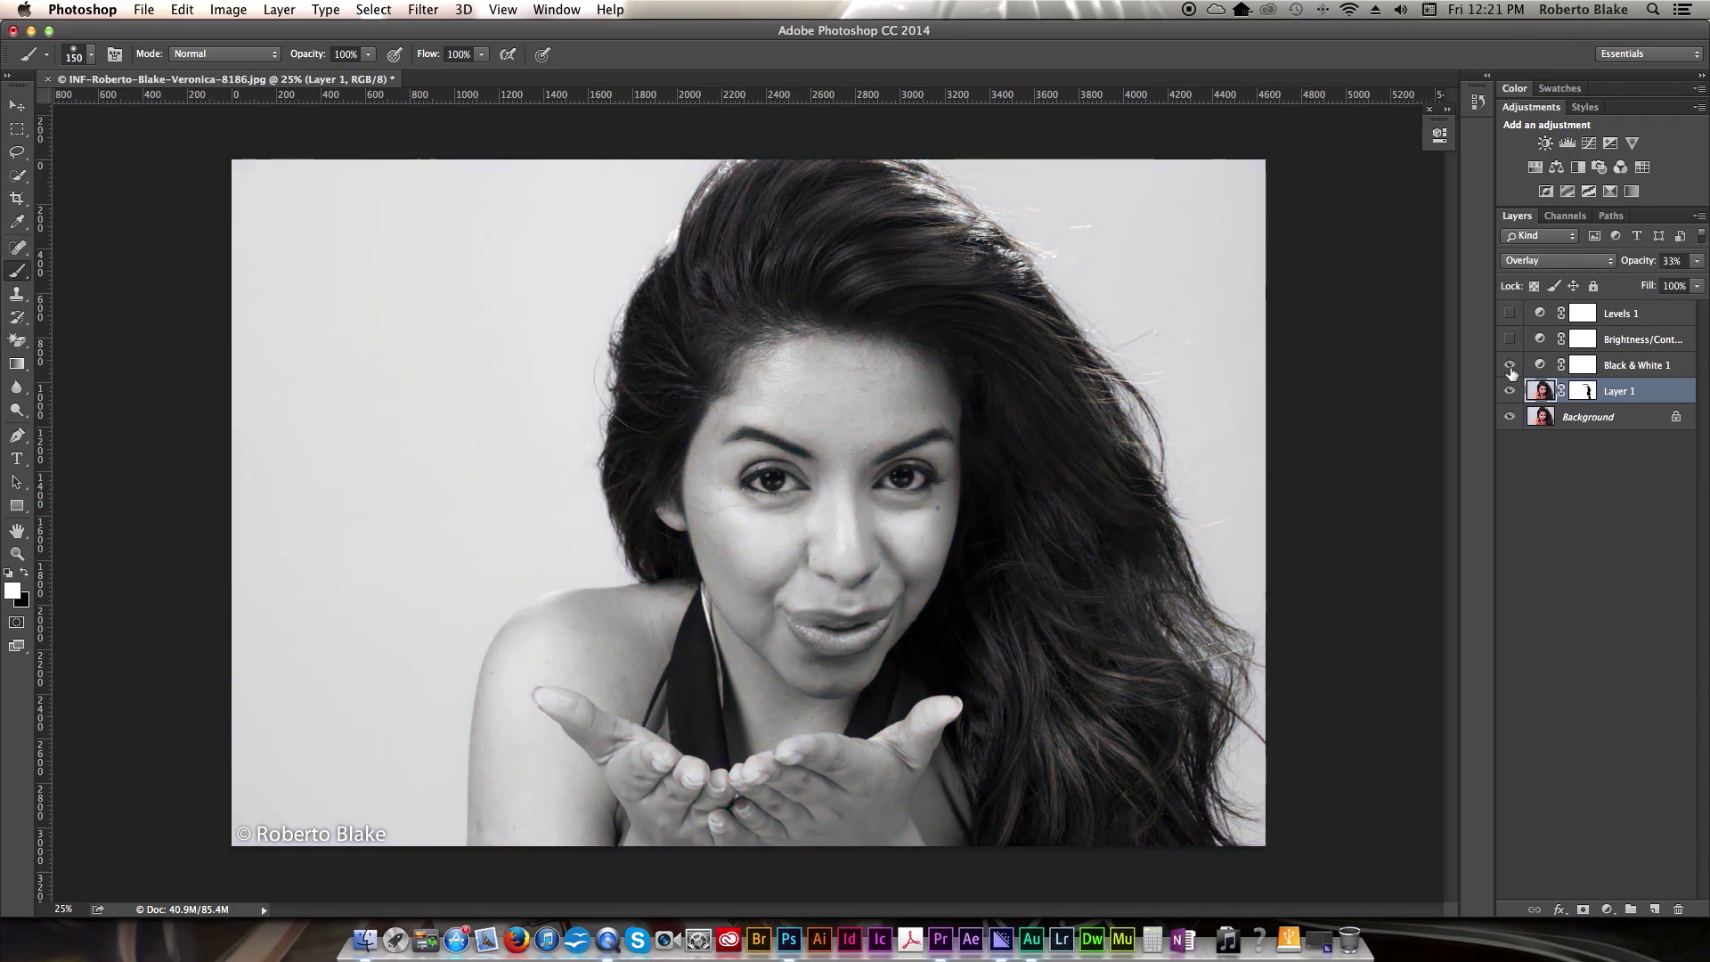
{"action": "left_click", "coordinate": [1509, 340]}
{"action": "left_click", "coordinate": [1509, 313]}
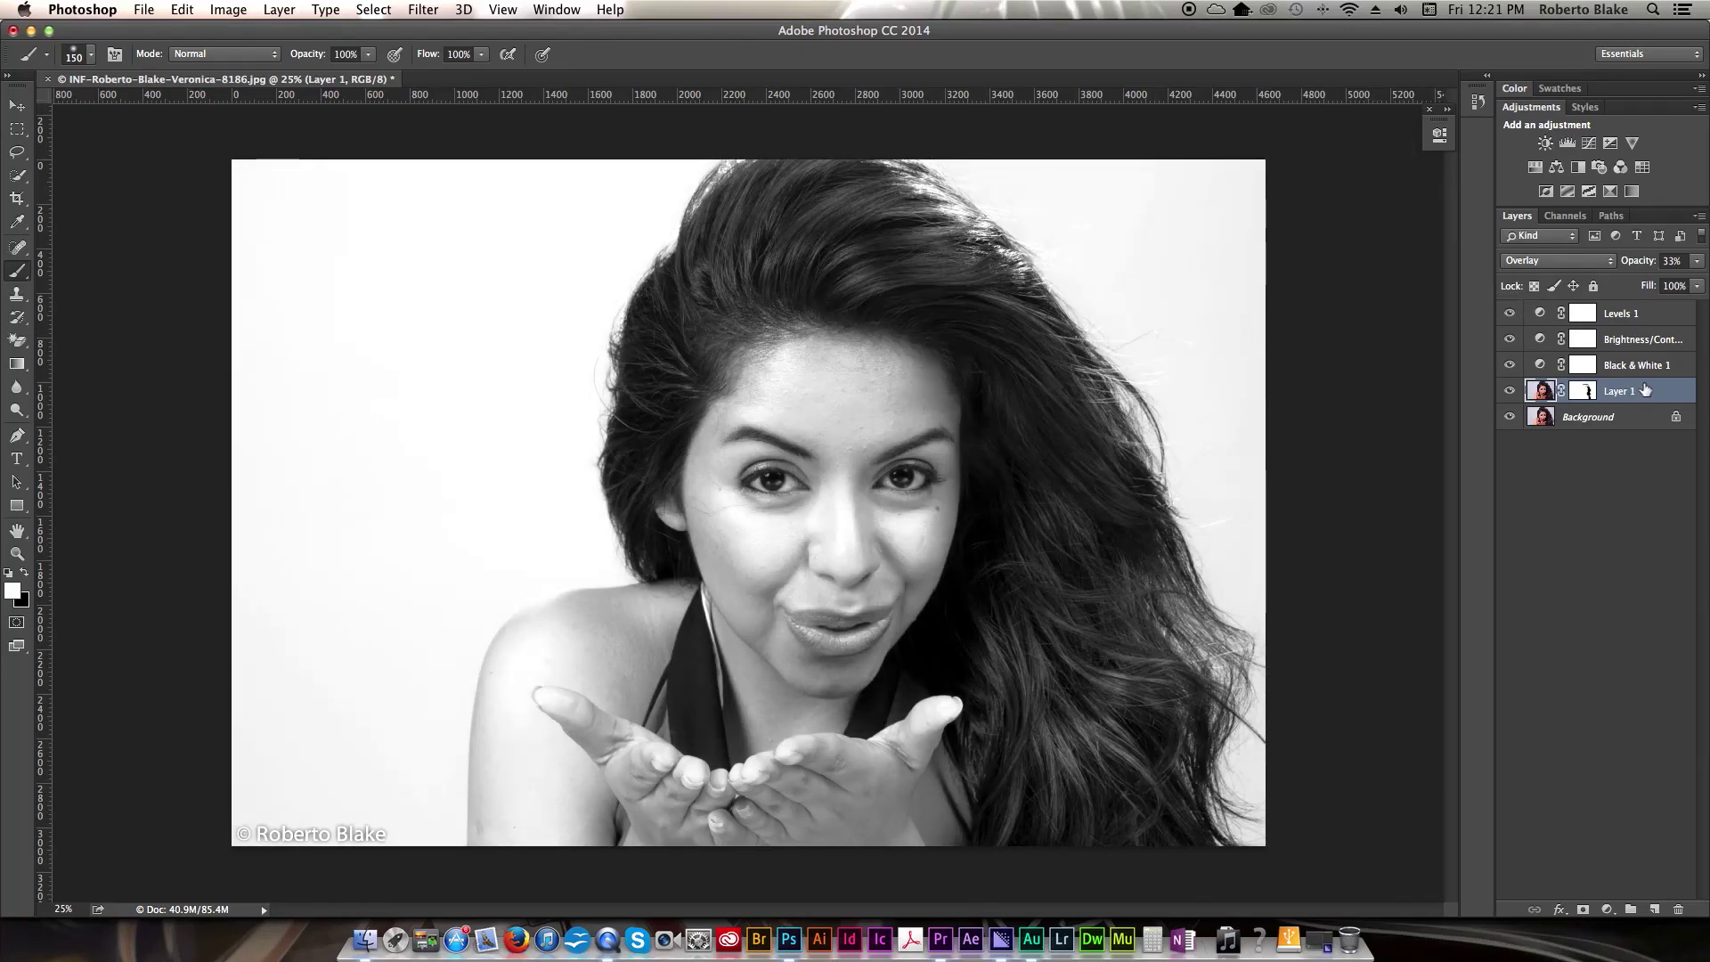
{"action": "left_click", "coordinate": [1509, 365]}
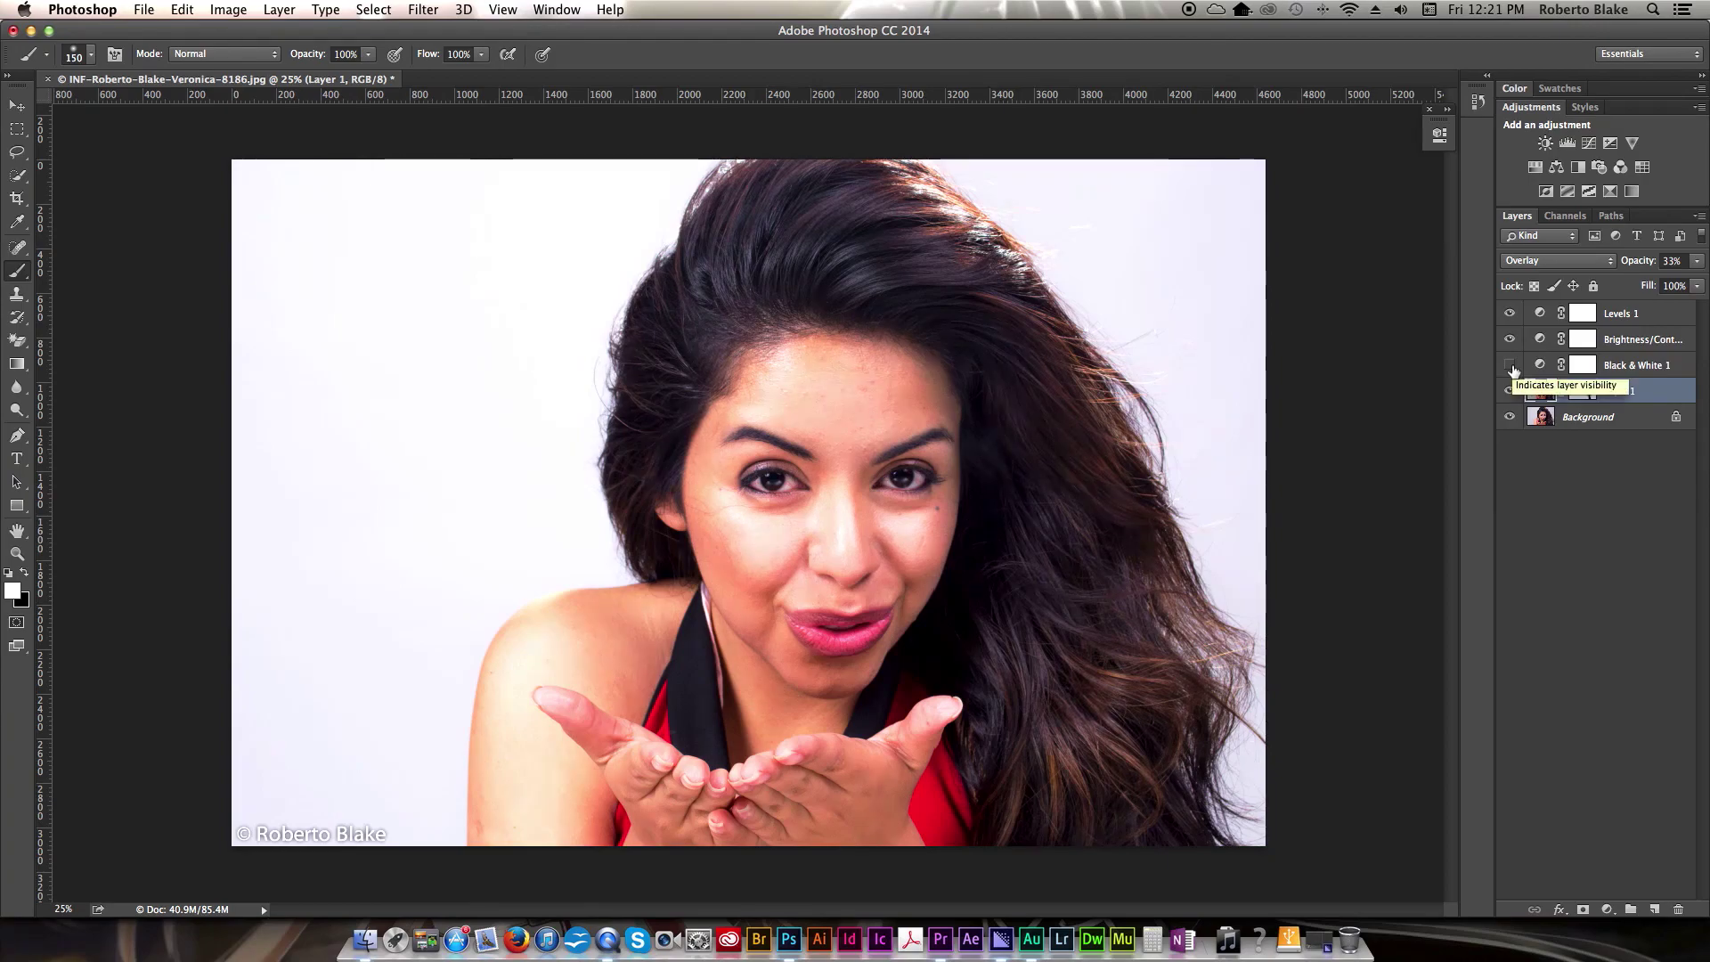
{"action": "left_click", "coordinate": [1509, 367]}
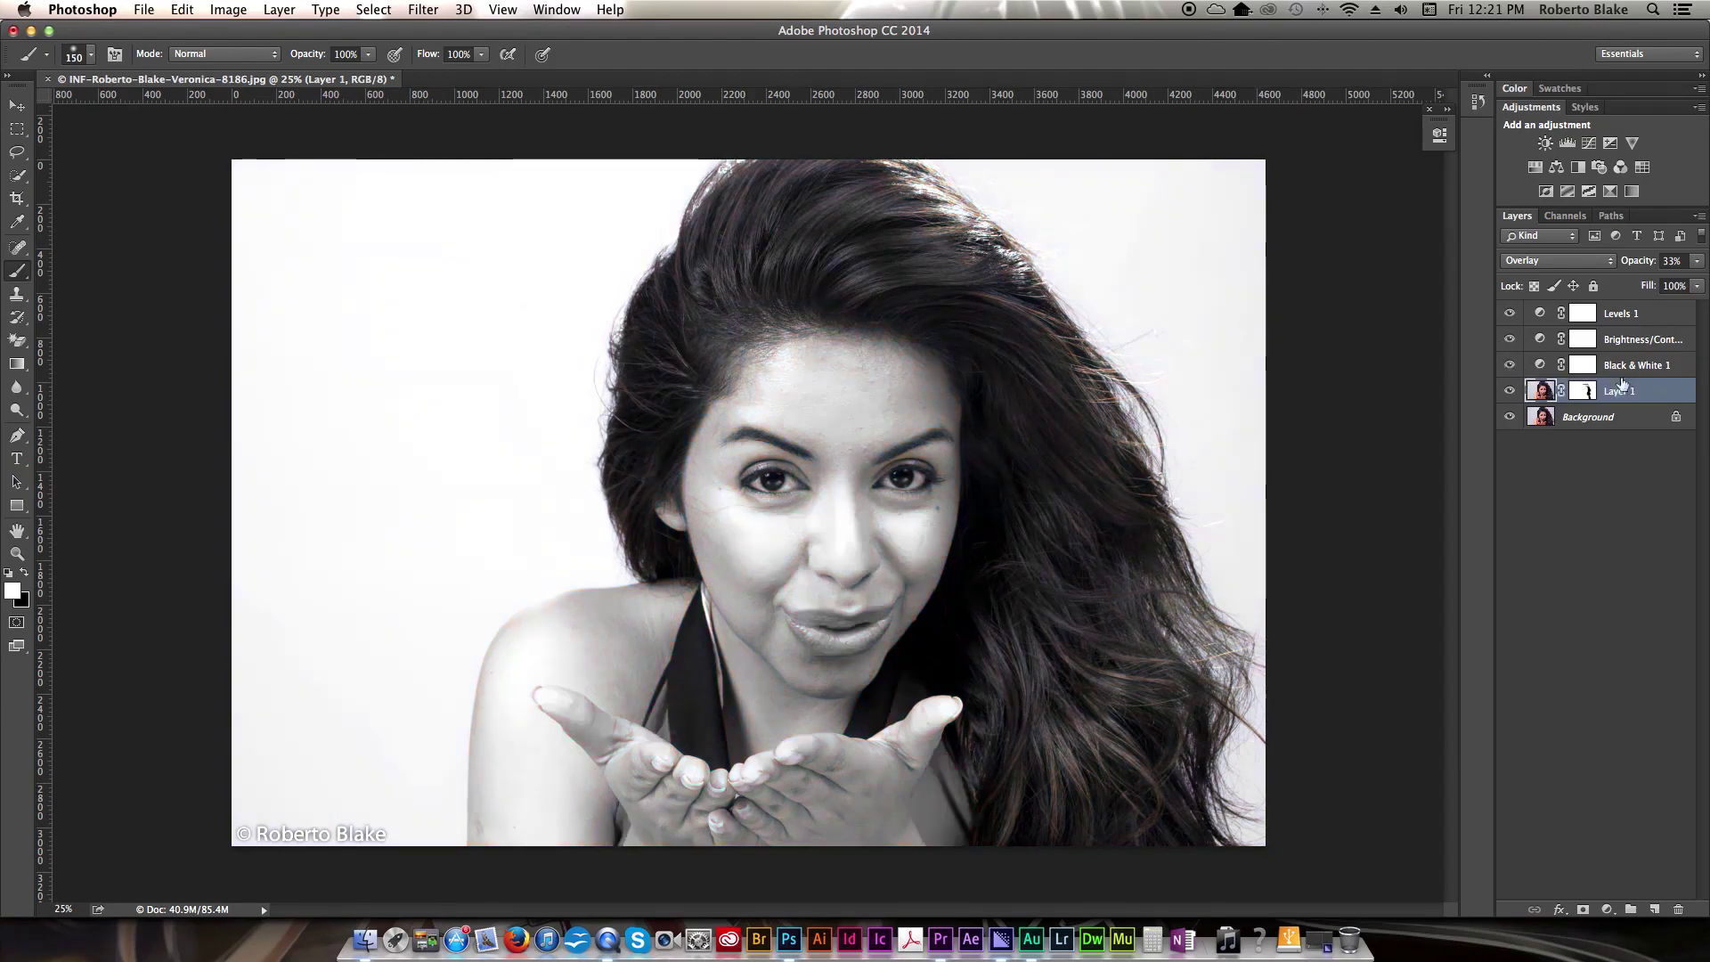
- Delete Layer 1 and all three adjustment layers, and duplicate the Background layer
{"action": "left_click", "coordinate": [1623, 314], "text": "shift"}
{"action": "left_click_drag", "start_coordinate": [1624, 318], "coordinate": [1679, 908]}
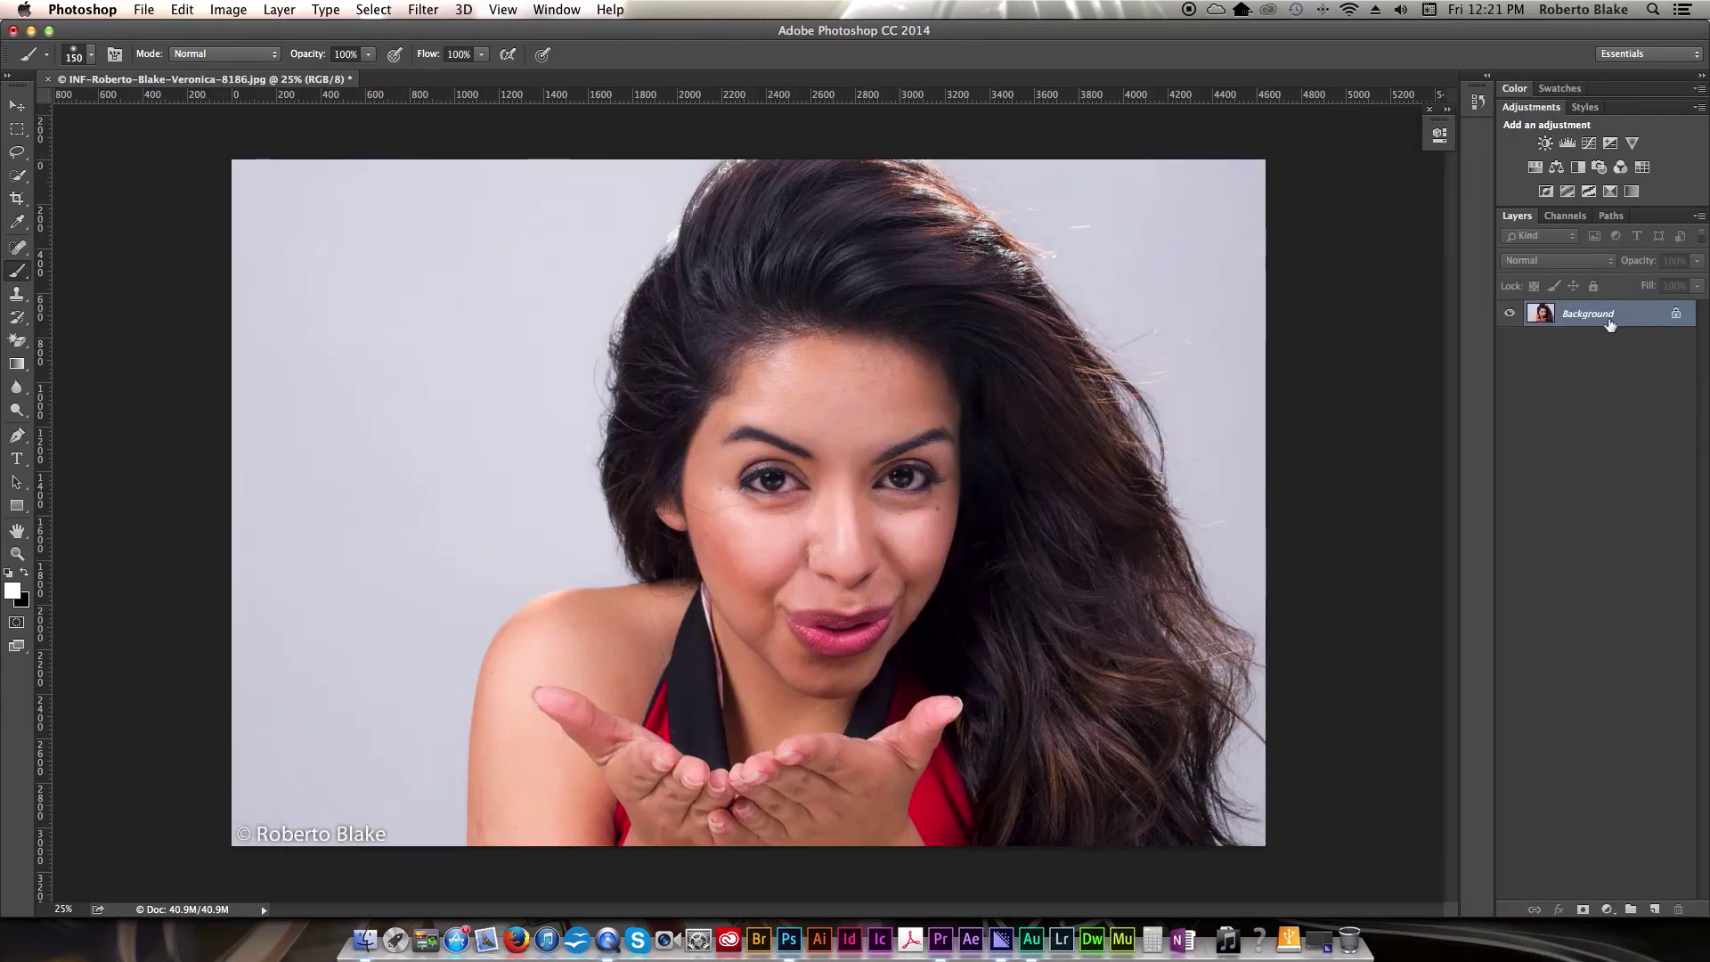
{"action": "key", "text": "super+j"}
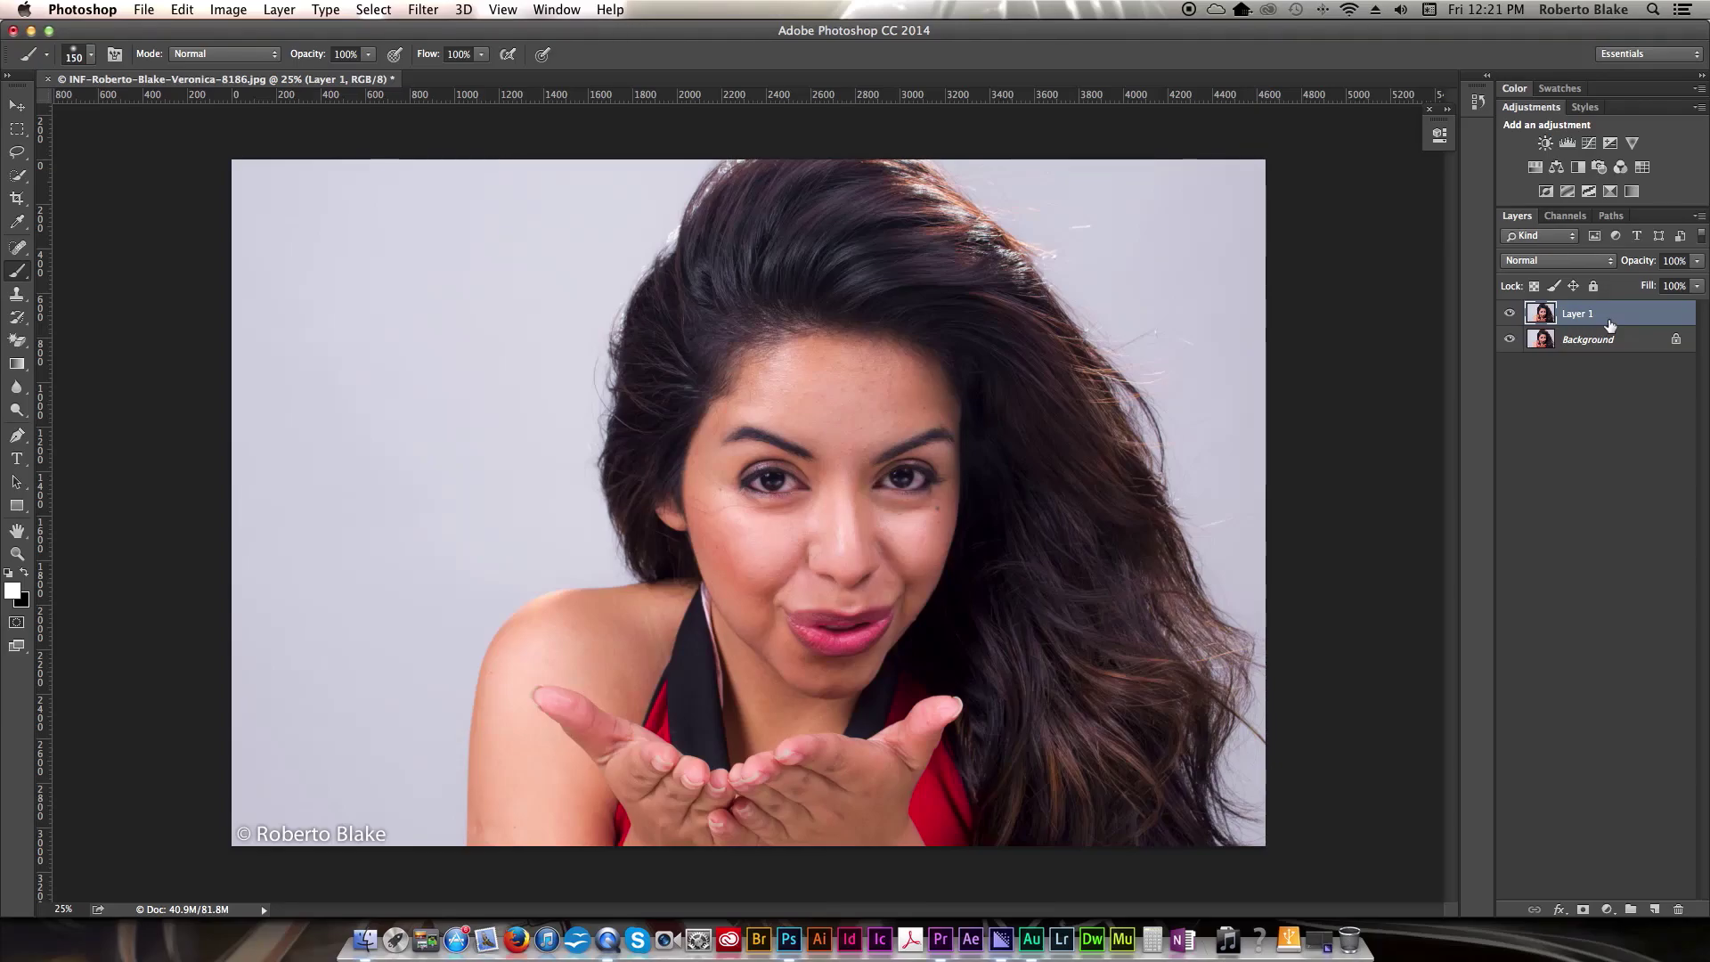
- Set the duplicated layer's blend mode to Overlay and its opacity to 30%
{"action": "left_click", "coordinate": [1554, 261]}
{"action": "left_click", "coordinate": [1538, 454]}
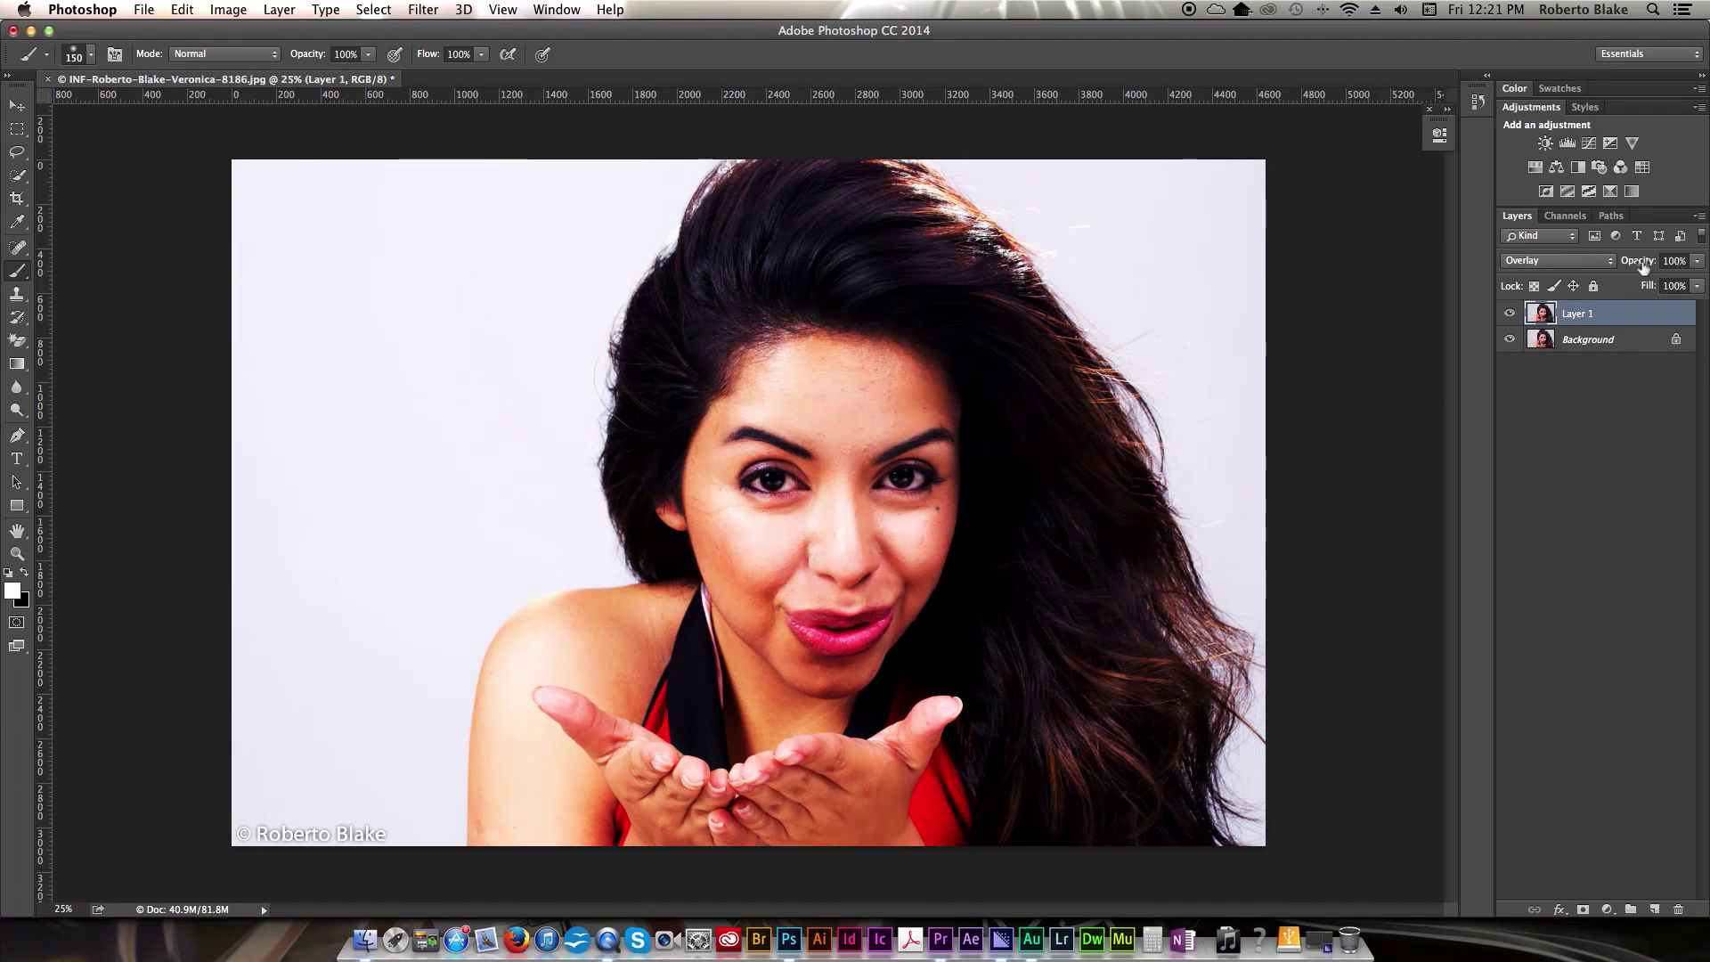
{"action": "left_click", "coordinate": [1697, 261]}
{"action": "left_click", "coordinate": [1656, 282]}
{"action": "mouse_move", "coordinate": [1656, 282]}
{"action": "left_mouse_down"}
{"action": "mouse_move", "coordinate": [1625, 282]}
{"action": "mouse_move", "coordinate": [1638, 282]}
{"action": "left_mouse_up"}
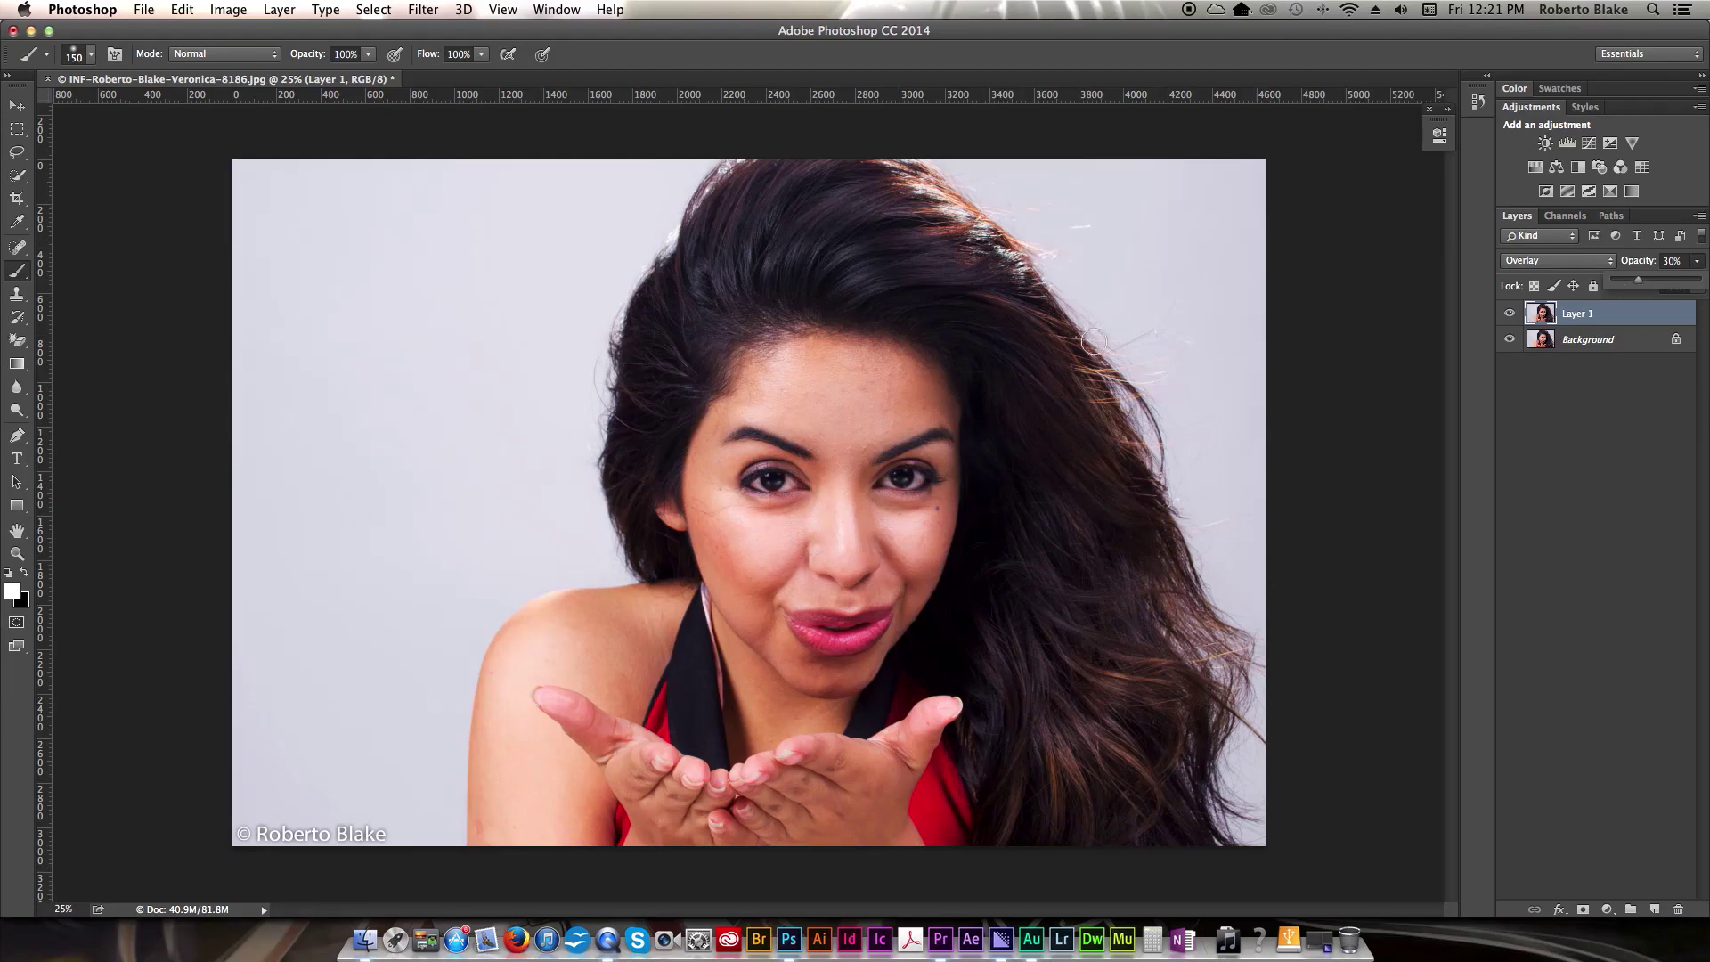
{"action": "left_click", "coordinate": [1598, 460]}
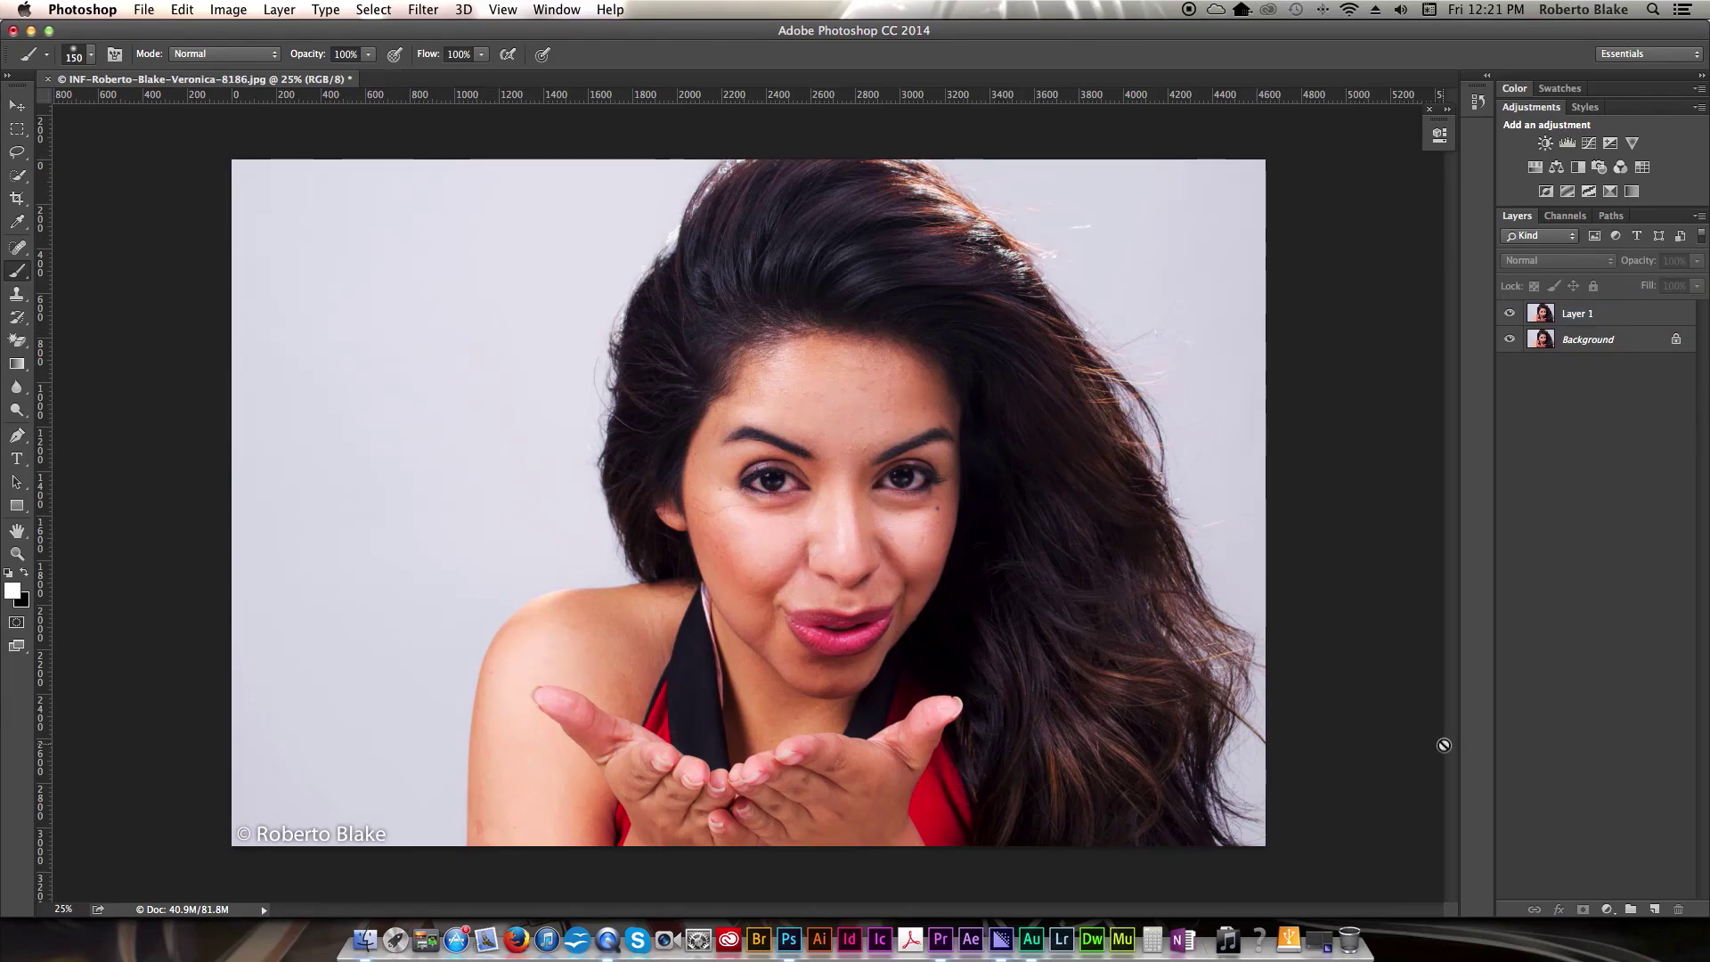
- Add a Black & White adjustment layer directly above Layer 1
{"action": "left_click", "coordinate": [1616, 323]}
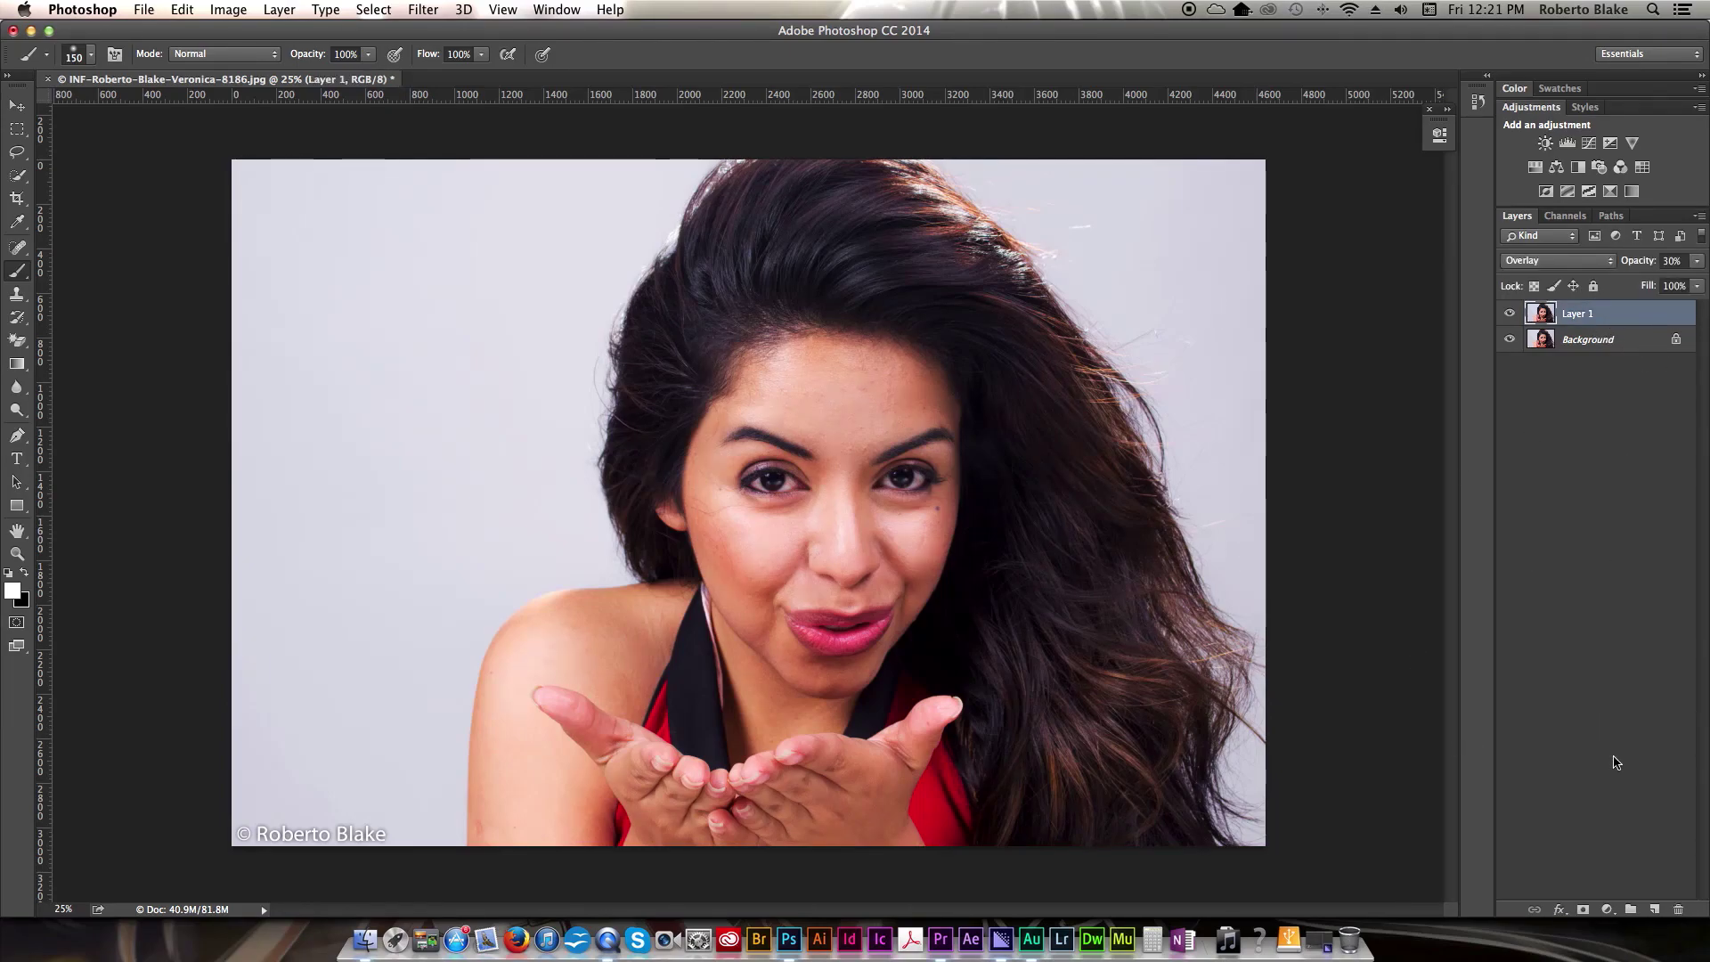
{"action": "left_click", "coordinate": [1608, 908]}
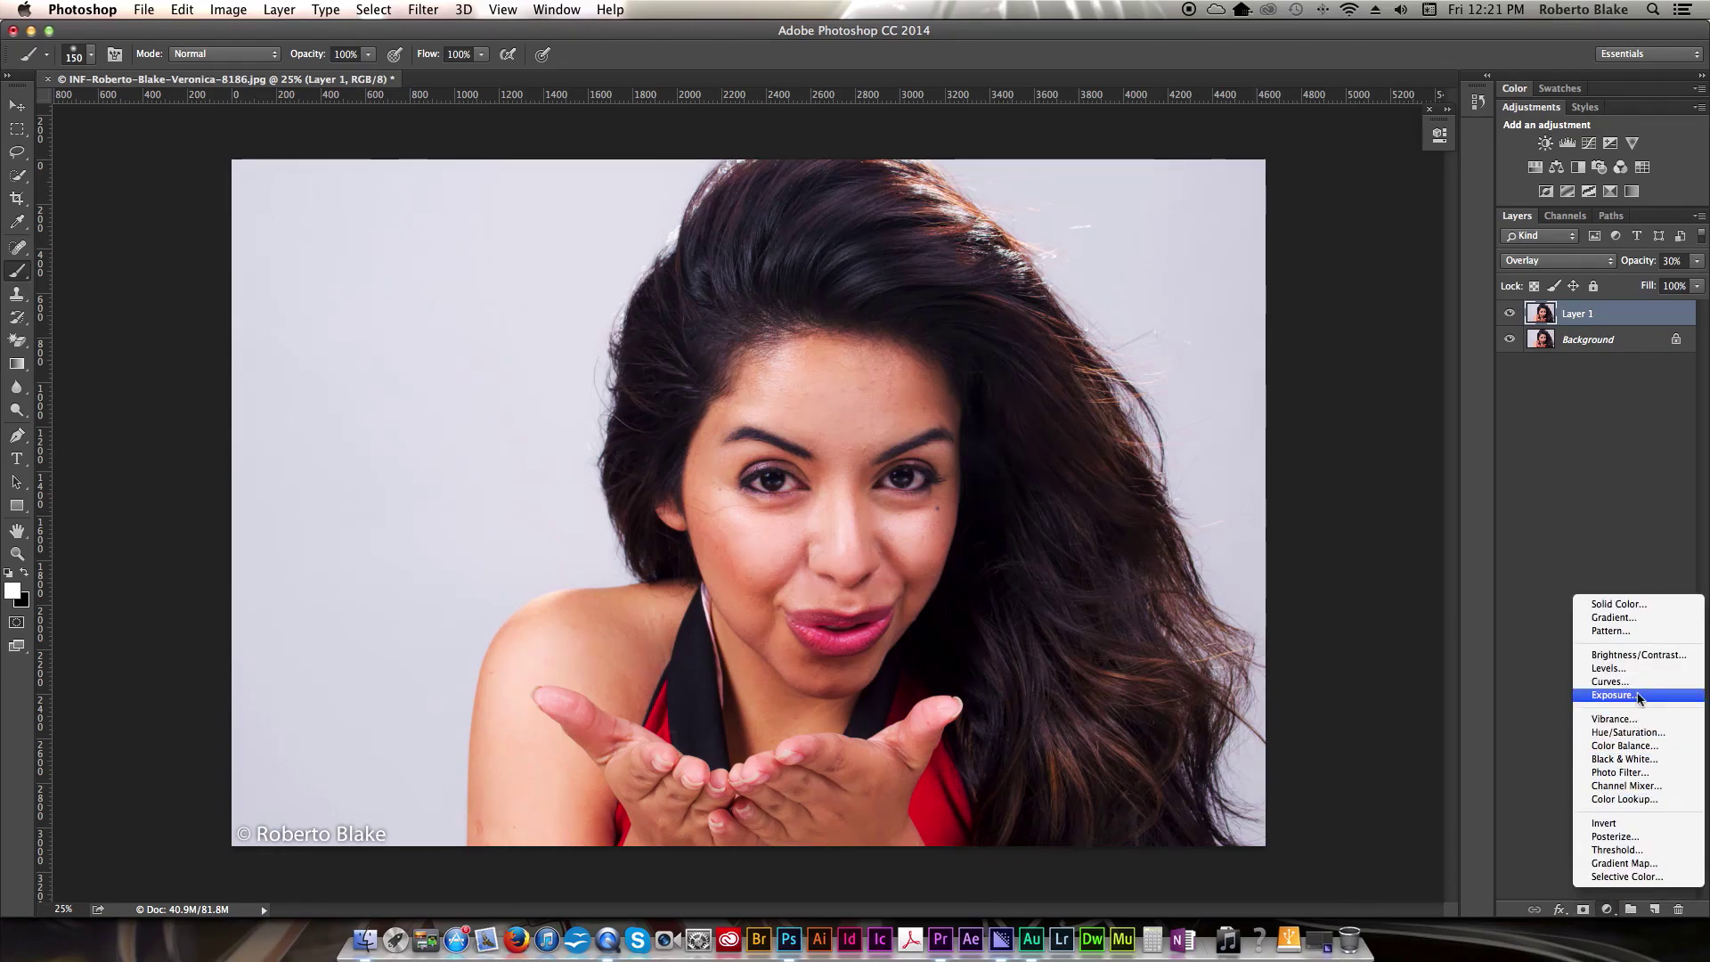
{"action": "left_click", "coordinate": [1626, 759]}
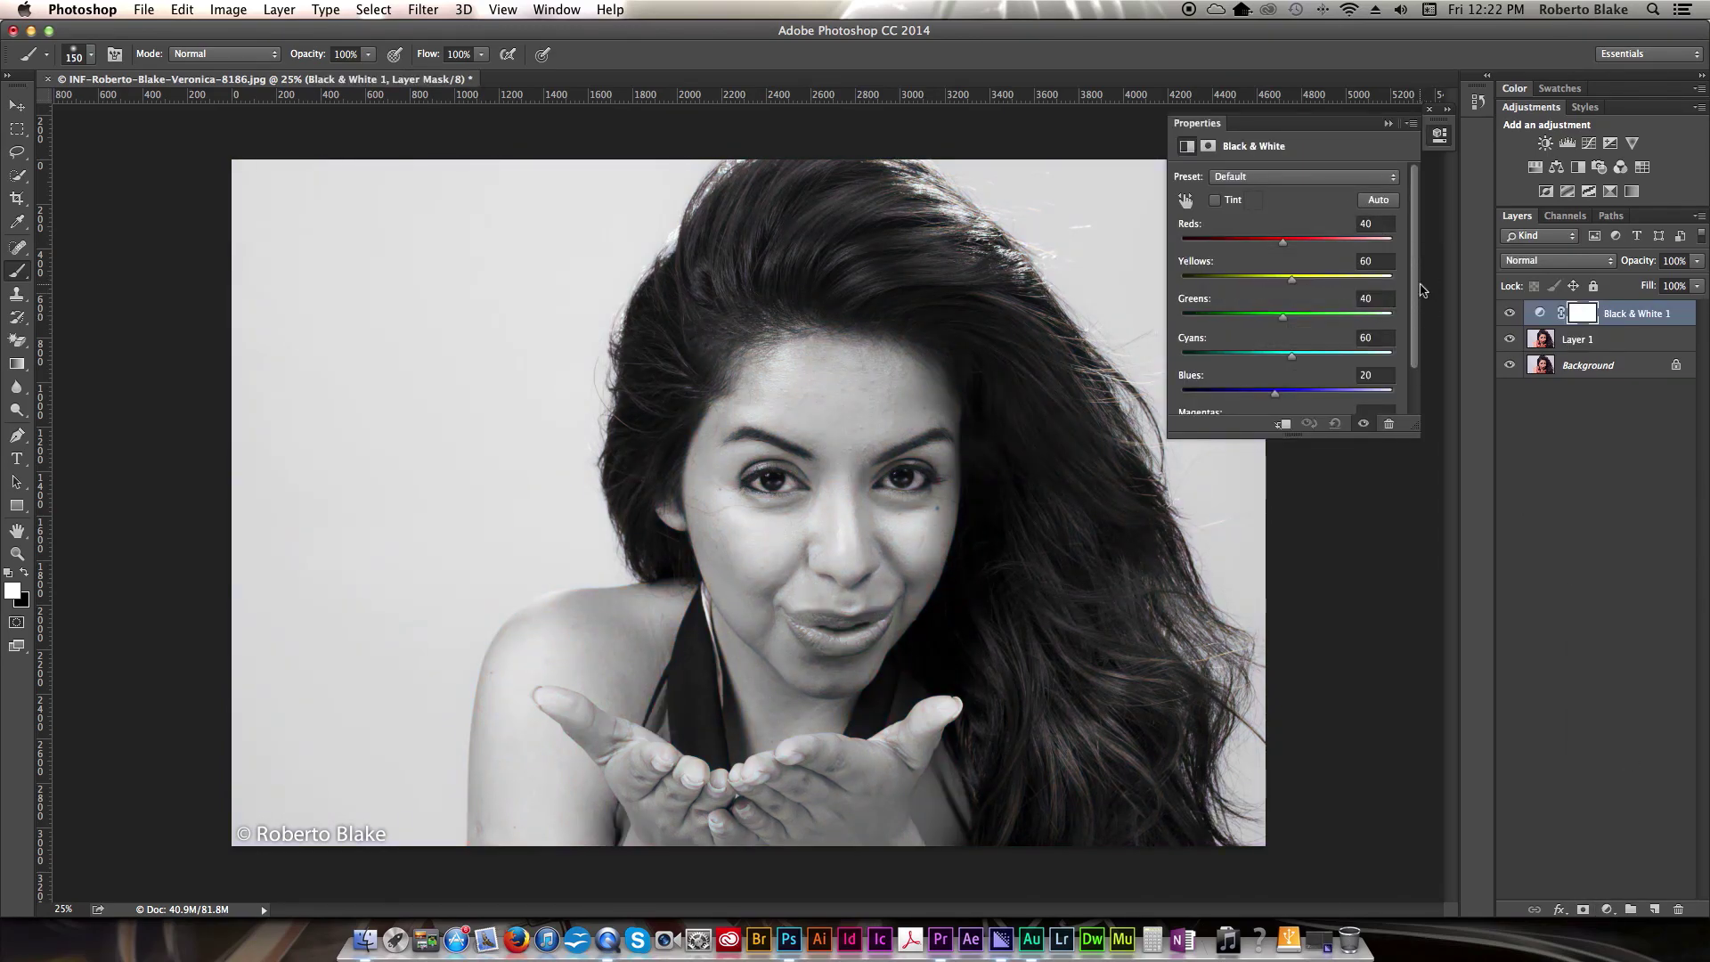
- Try a Black & White mix with Reds at 65, Greens at 33 and slightly raised Blues
{"action": "left_click_drag", "start_coordinate": [1283, 243], "coordinate": [1294, 244]}
{"action": "left_click_drag", "start_coordinate": [1282, 318], "coordinate": [1279, 320]}
{"action": "mouse_move", "coordinate": [1275, 395]}
{"action": "left_mouse_down"}
{"action": "mouse_move", "coordinate": [1251, 395]}
{"action": "mouse_move", "coordinate": [1309, 395]}
{"action": "mouse_move", "coordinate": [1246, 395]}
{"action": "mouse_move", "coordinate": [1277, 394]}
{"action": "left_mouse_up"}
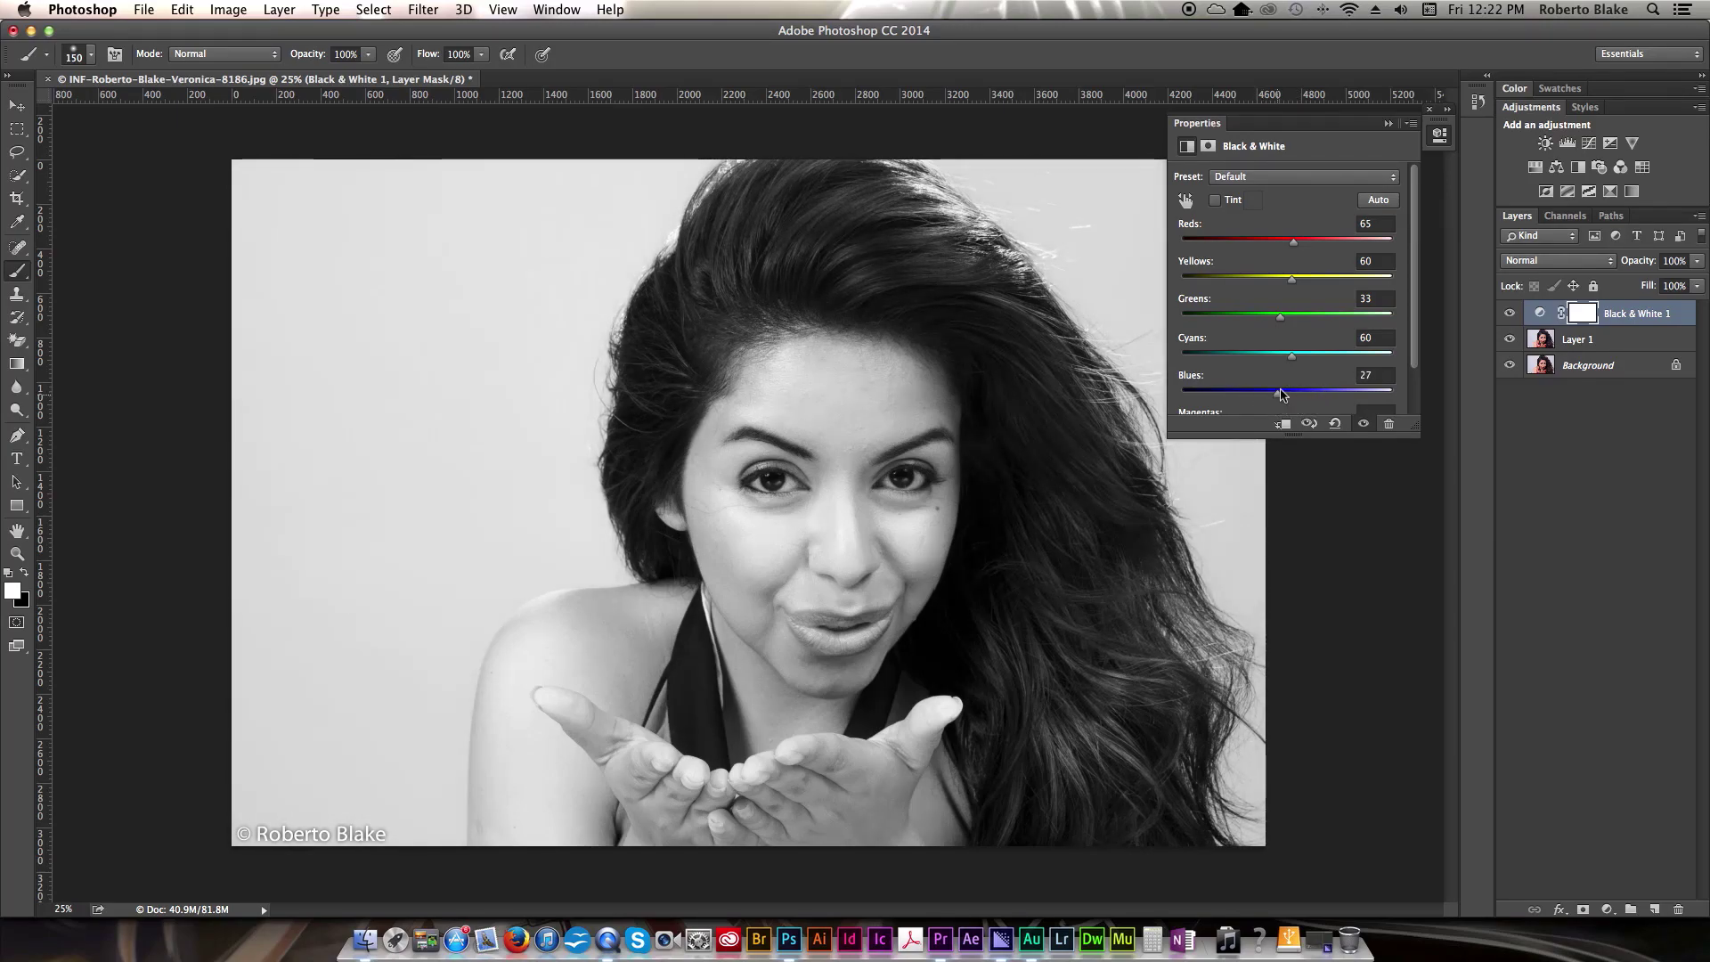
{"action": "left_click_drag", "start_coordinate": [1292, 239], "coordinate": [1293, 243]}
- Try the Maximum Black, Maximum White and Neutral Density presets on the Black & White adjustment, and return it to Default
{"action": "left_click", "coordinate": [1320, 179]}
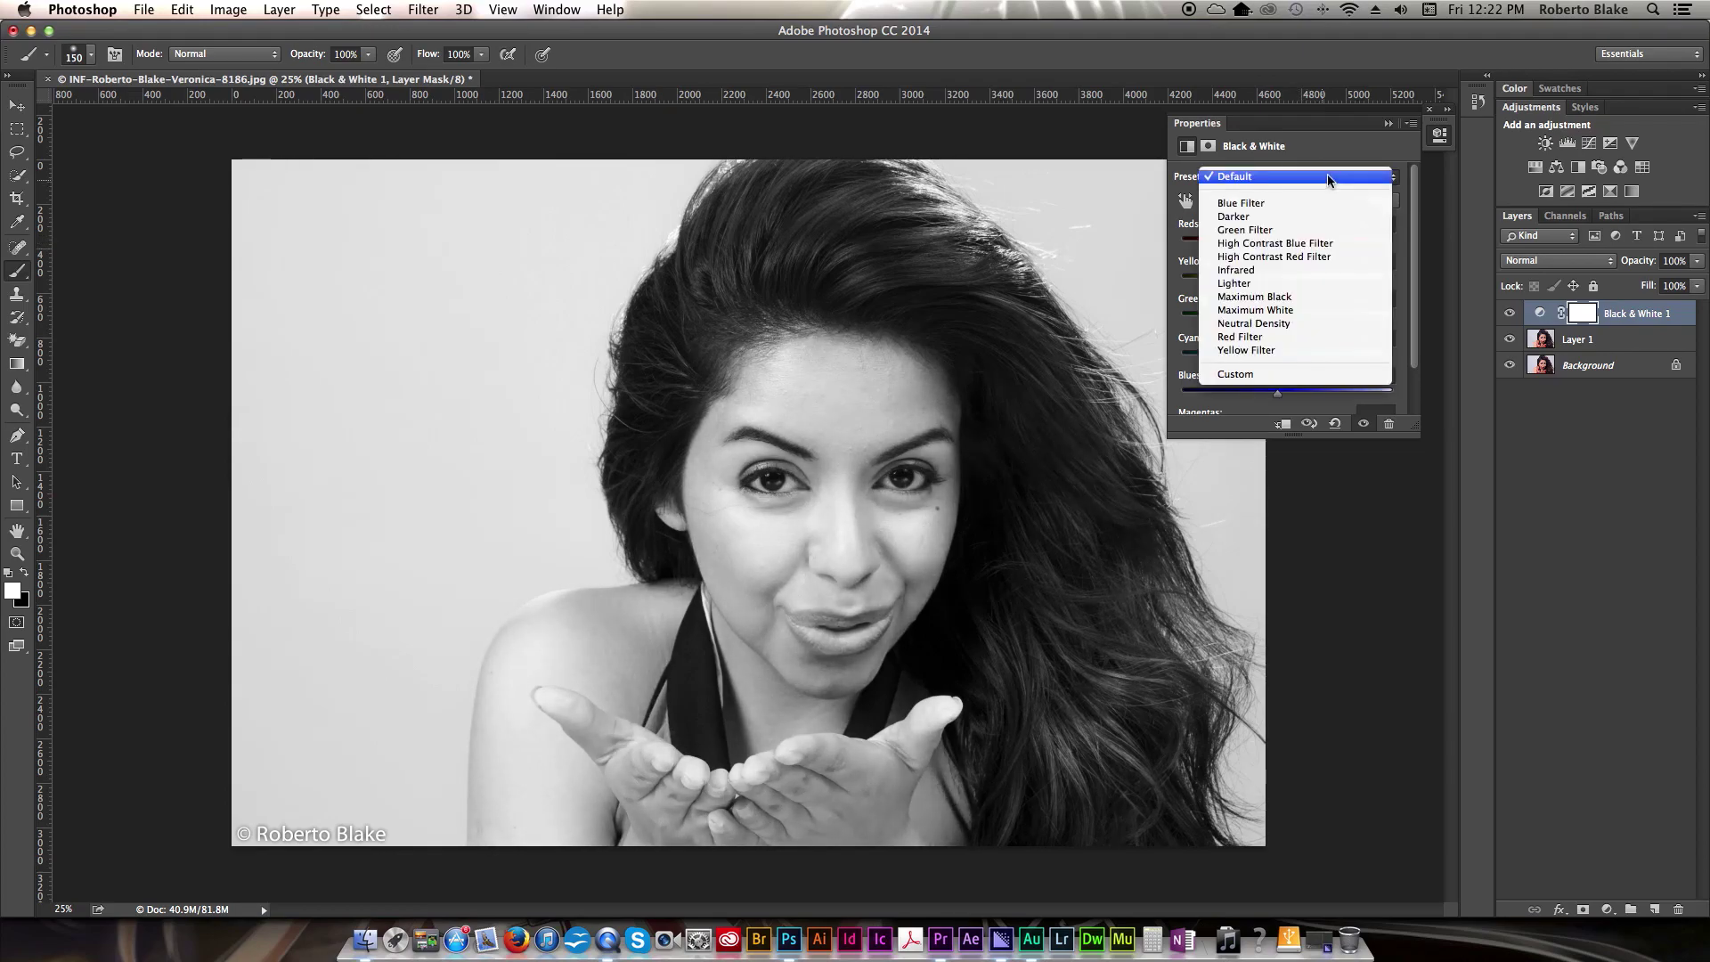
{"action": "left_click", "coordinate": [1298, 297]}
{"action": "left_click", "coordinate": [1324, 178]}
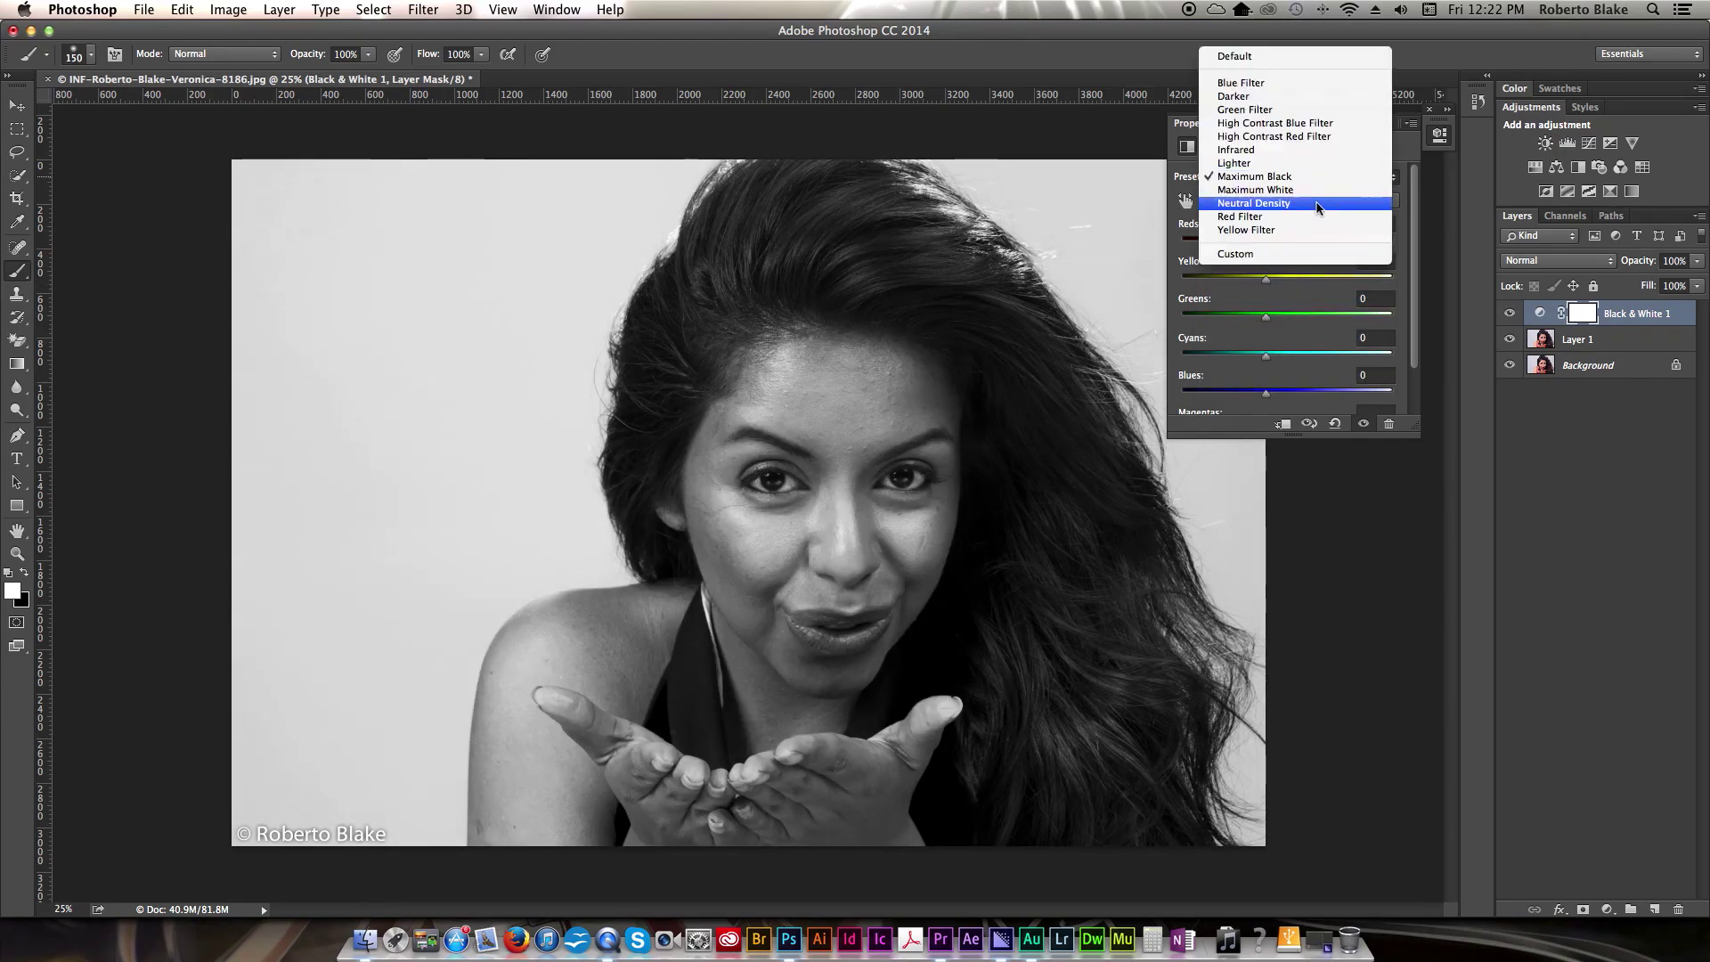
{"action": "left_click", "coordinate": [1309, 191]}
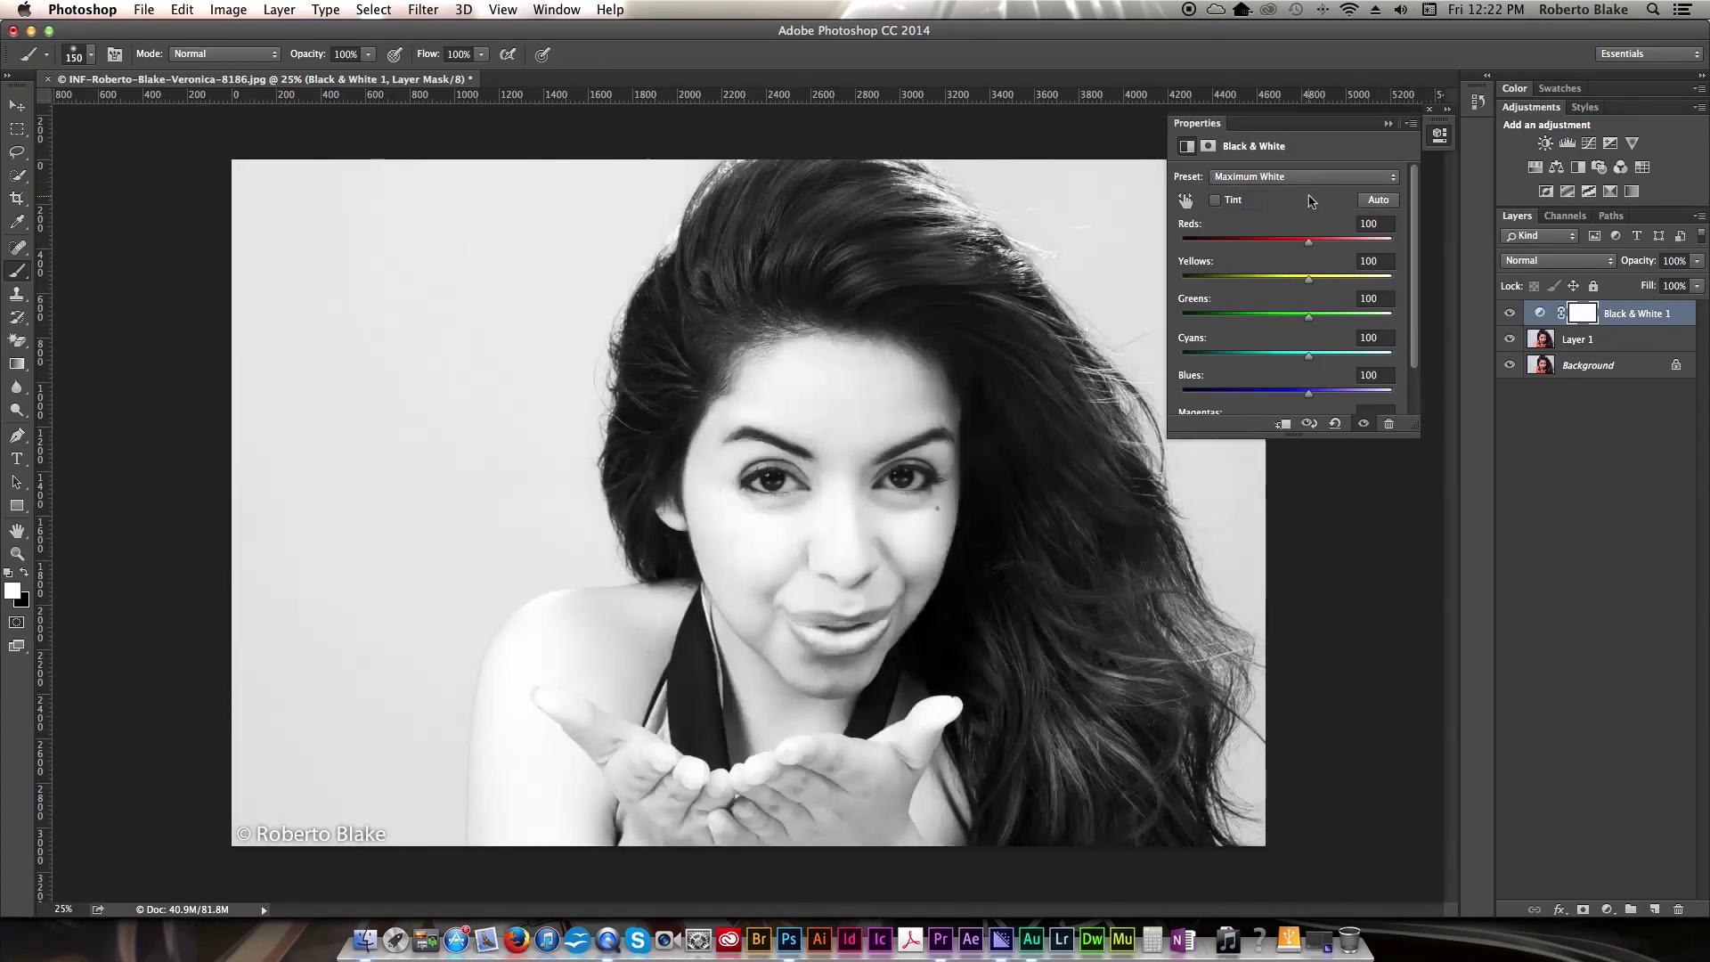
{"action": "left_click", "coordinate": [1304, 177]}
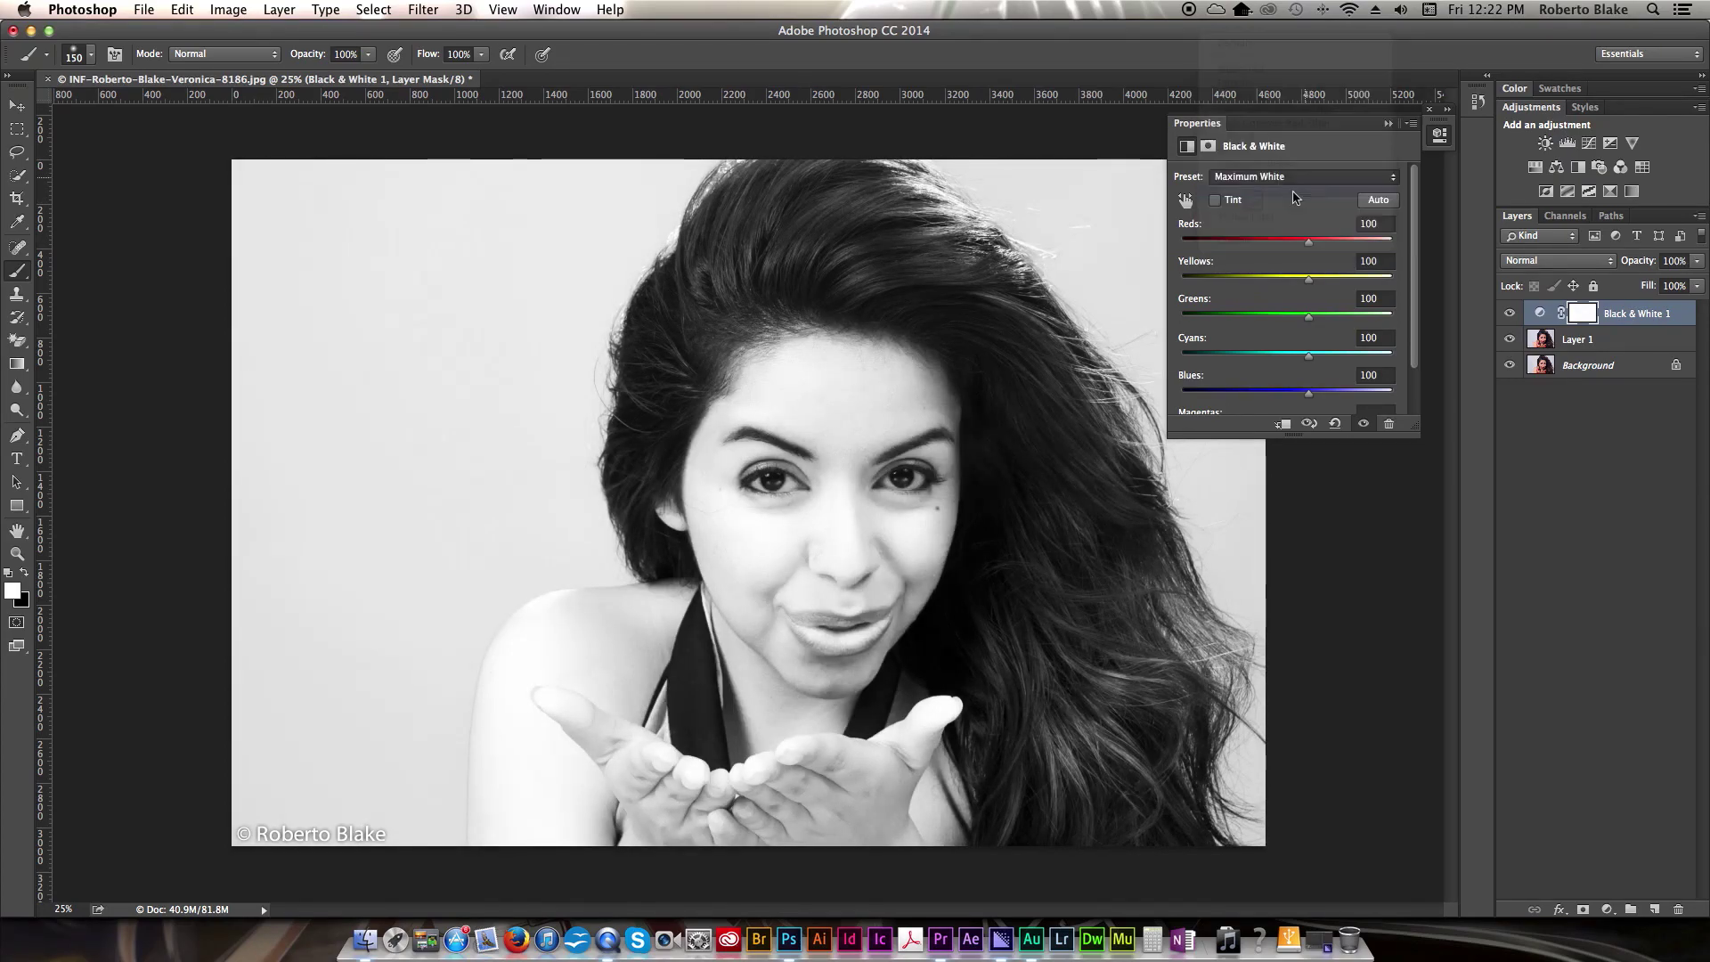
{"action": "left_click", "coordinate": [1292, 191]}
{"action": "left_click", "coordinate": [1297, 179]}
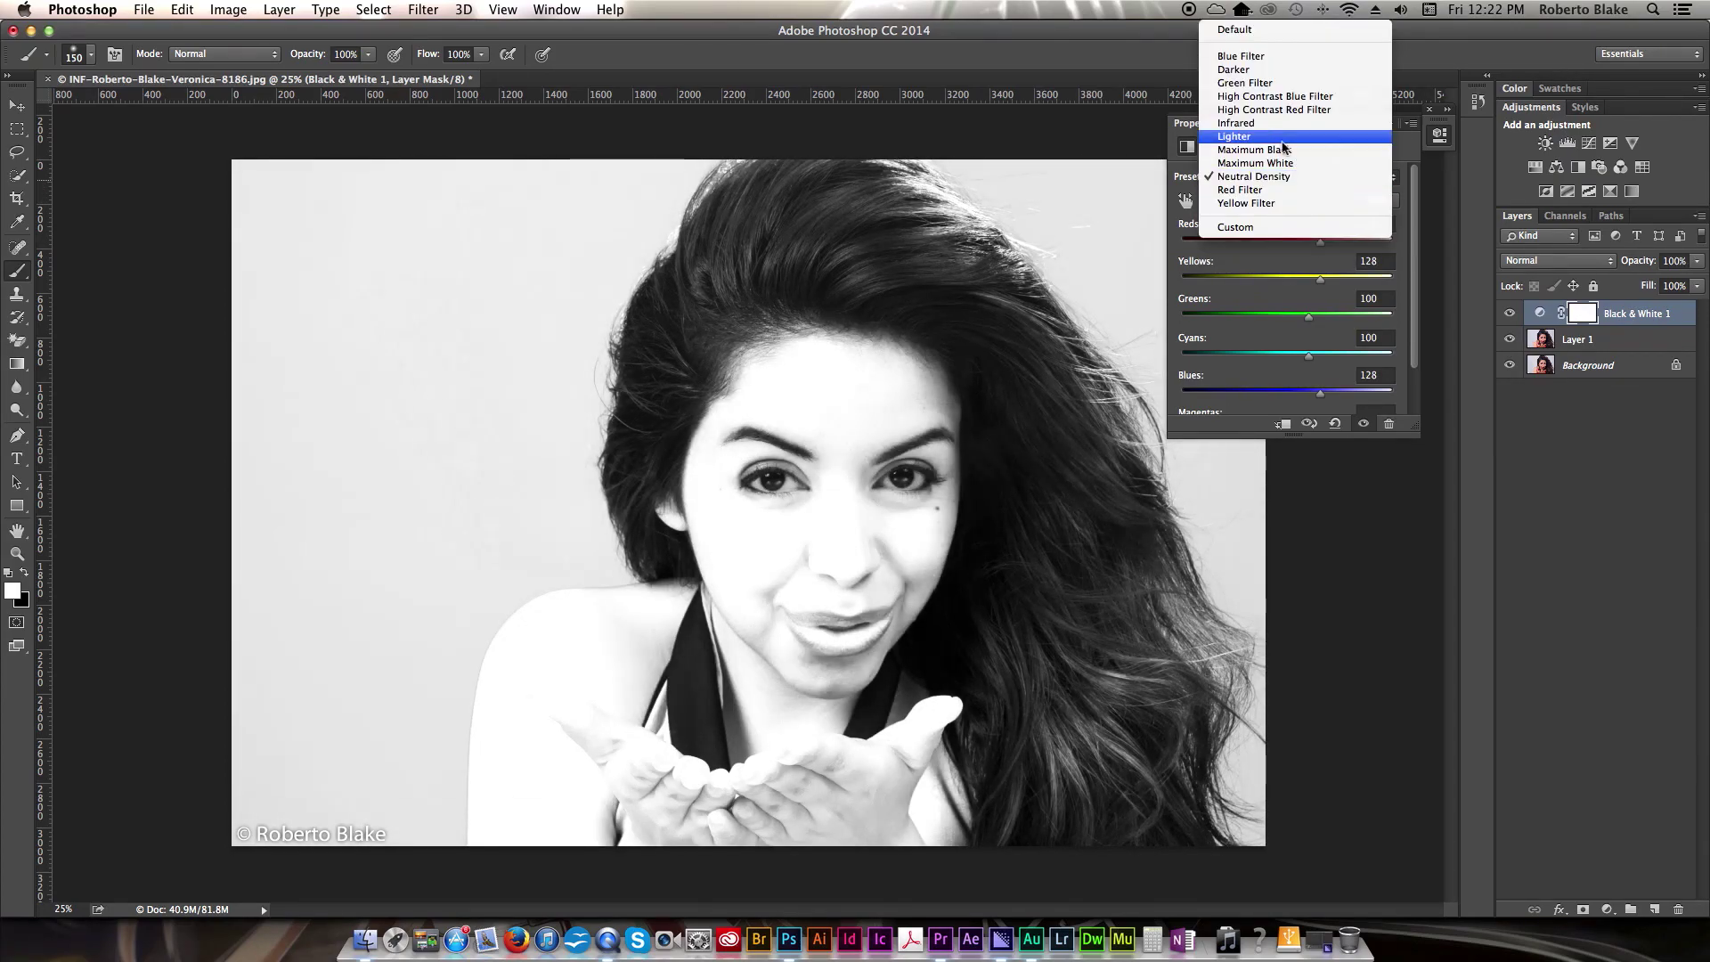
{"action": "left_click", "coordinate": [1308, 38]}
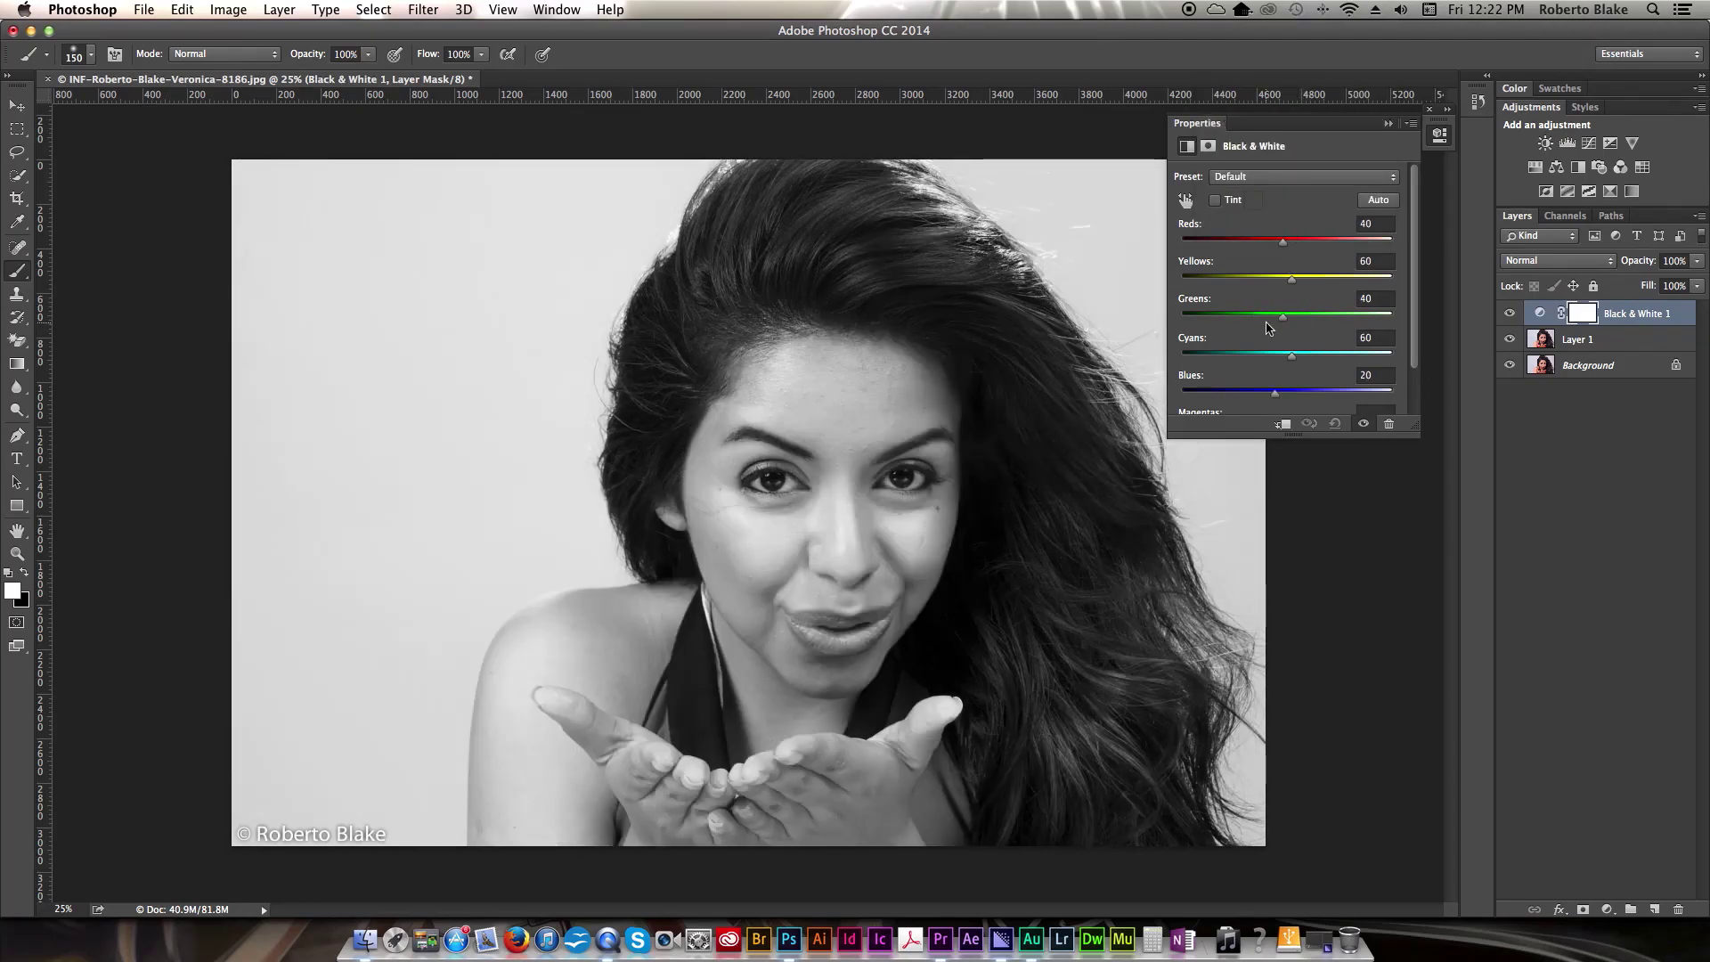
- Set the Black & White adjustment's Reds to 71 and Yellows to 25, and collapse its properties
{"action": "mouse_move", "coordinate": [1283, 241]}
{"action": "left_mouse_down"}
{"action": "mouse_move", "coordinate": [1297, 243]}
{"action": "mouse_move", "coordinate": [1271, 285]}
{"action": "mouse_move", "coordinate": [1303, 285]}
{"action": "mouse_move", "coordinate": [1242, 285]}
{"action": "mouse_move", "coordinate": [1312, 287]}
{"action": "mouse_move", "coordinate": [1275, 287]}
{"action": "mouse_move", "coordinate": [1296, 244]}
{"action": "left_mouse_up"}
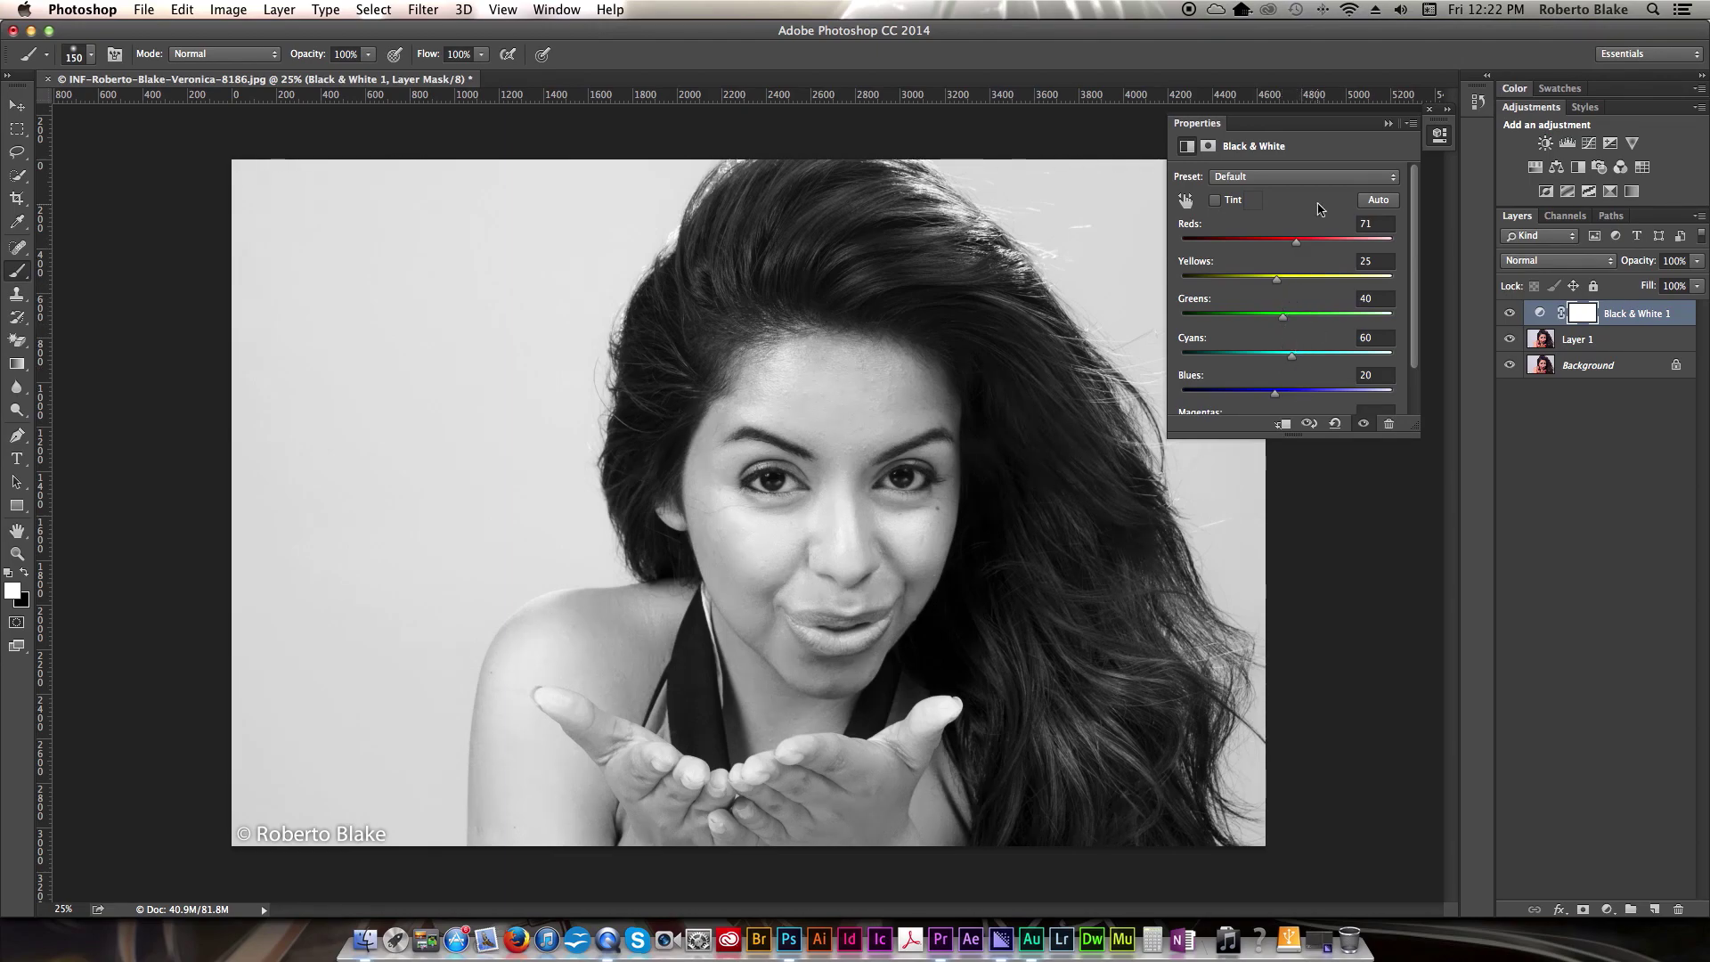
{"action": "left_click", "coordinate": [1387, 124]}
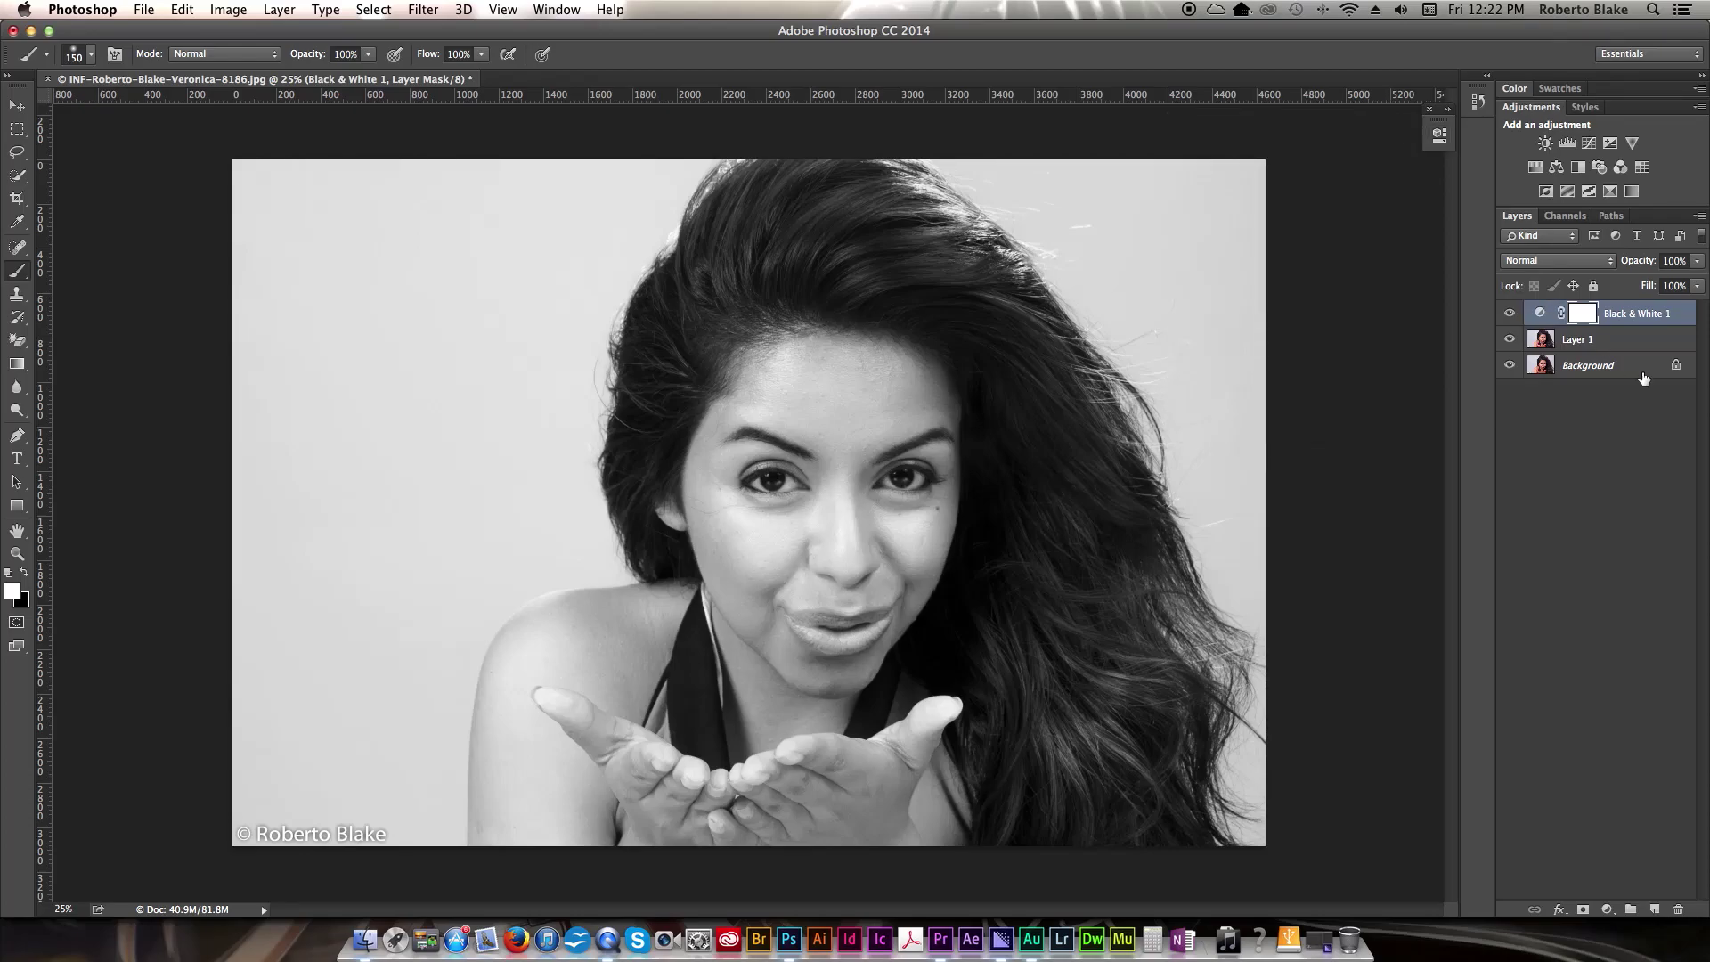
- Add a Brightness/Contrast adjustment layer above Black & White 1 and try out different brightness and contrast amounts
{"action": "left_click", "coordinate": [1606, 909]}
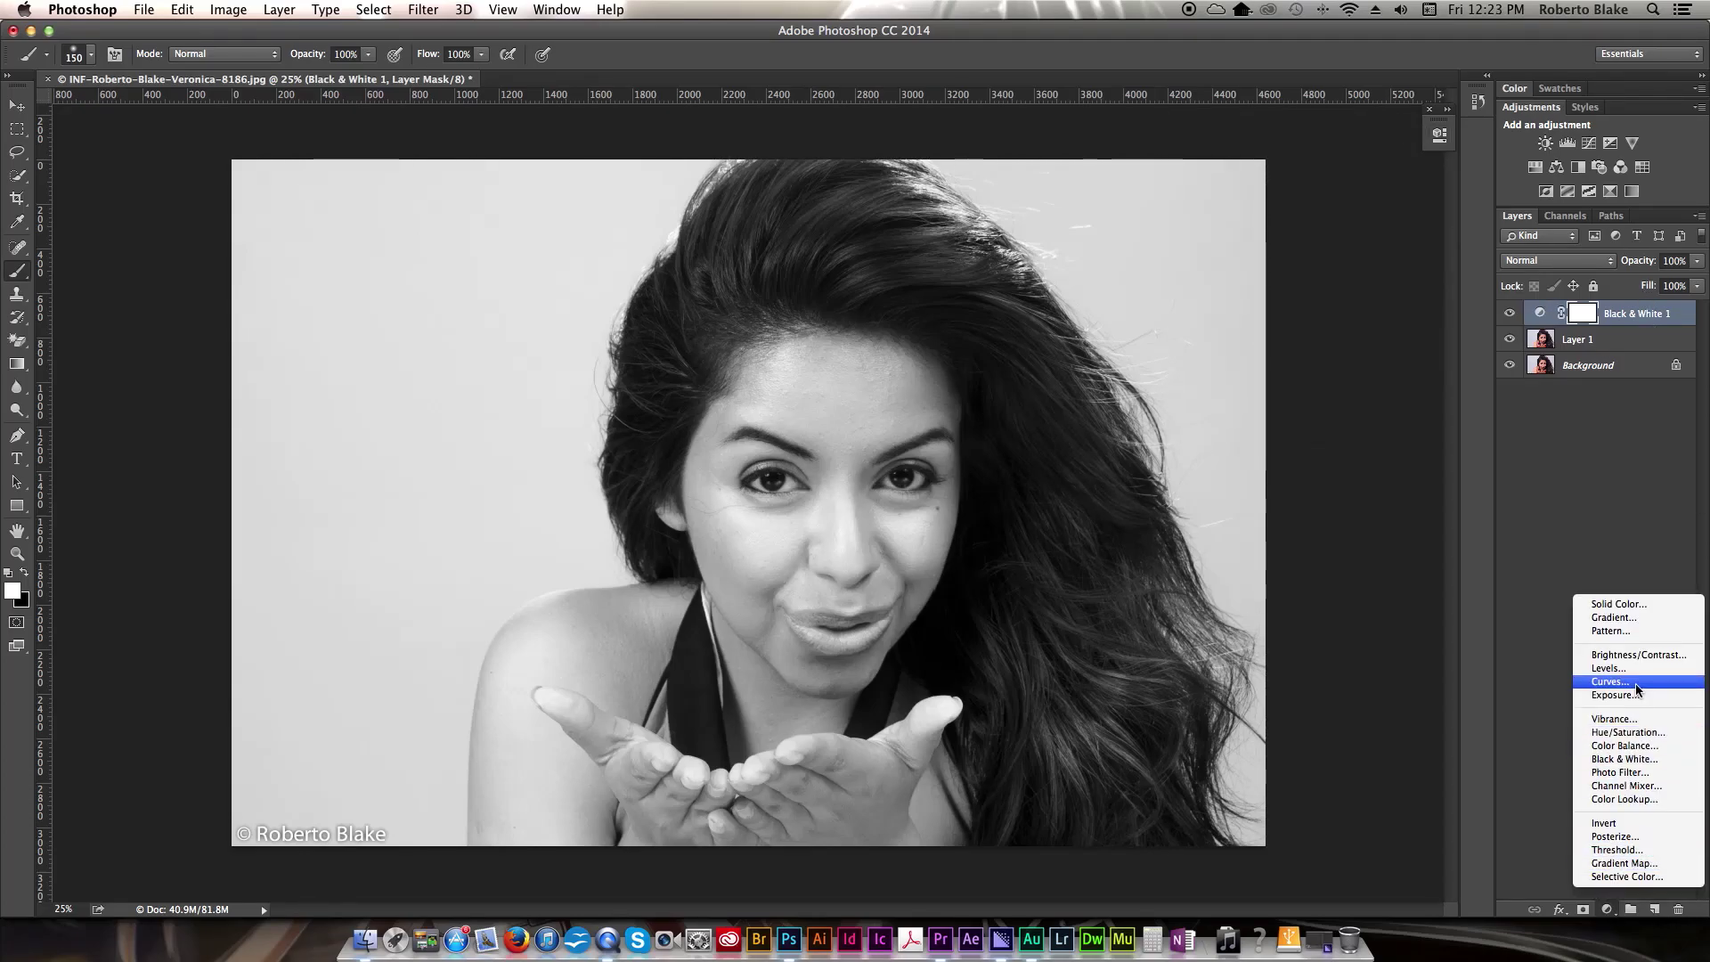
{"action": "left_click", "coordinate": [1638, 659]}
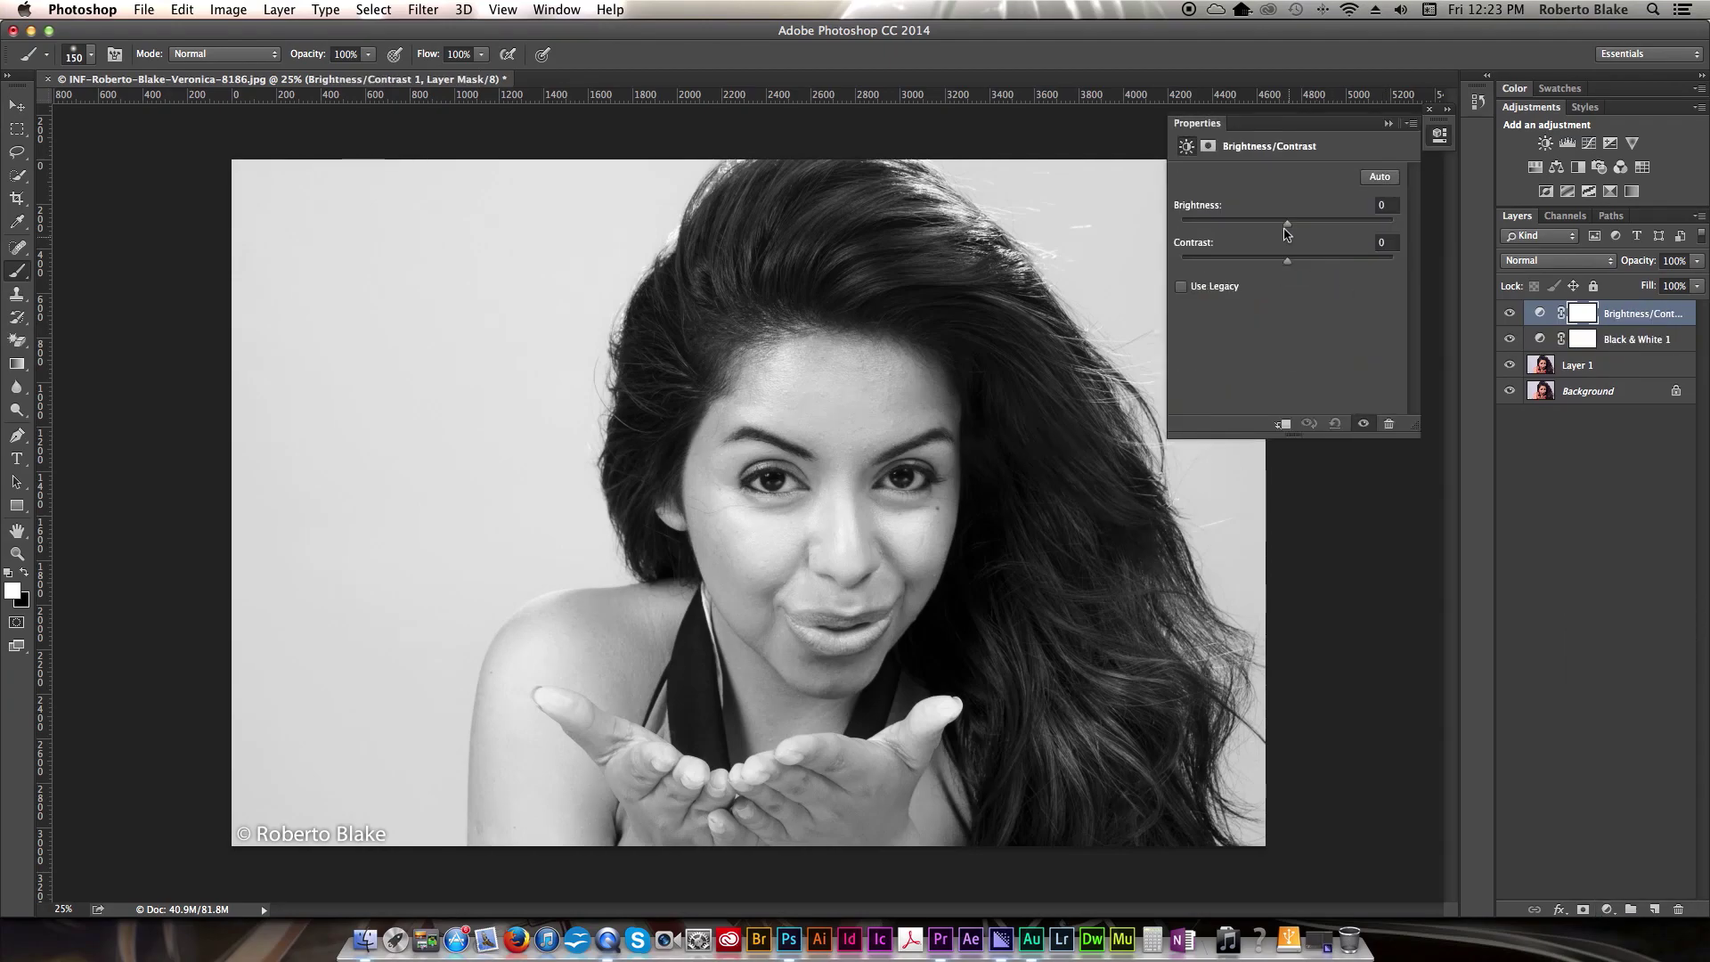
{"action": "left_click_drag", "start_coordinate": [1286, 228], "coordinate": [1329, 224]}
{"action": "left_click_drag", "start_coordinate": [1306, 227], "coordinate": [1240, 265]}
- Paint black on the Brightness/Contrast layer's mask over the lips, hands, nose, cheek and eyes
{"action": "left_click", "coordinate": [1585, 316]}
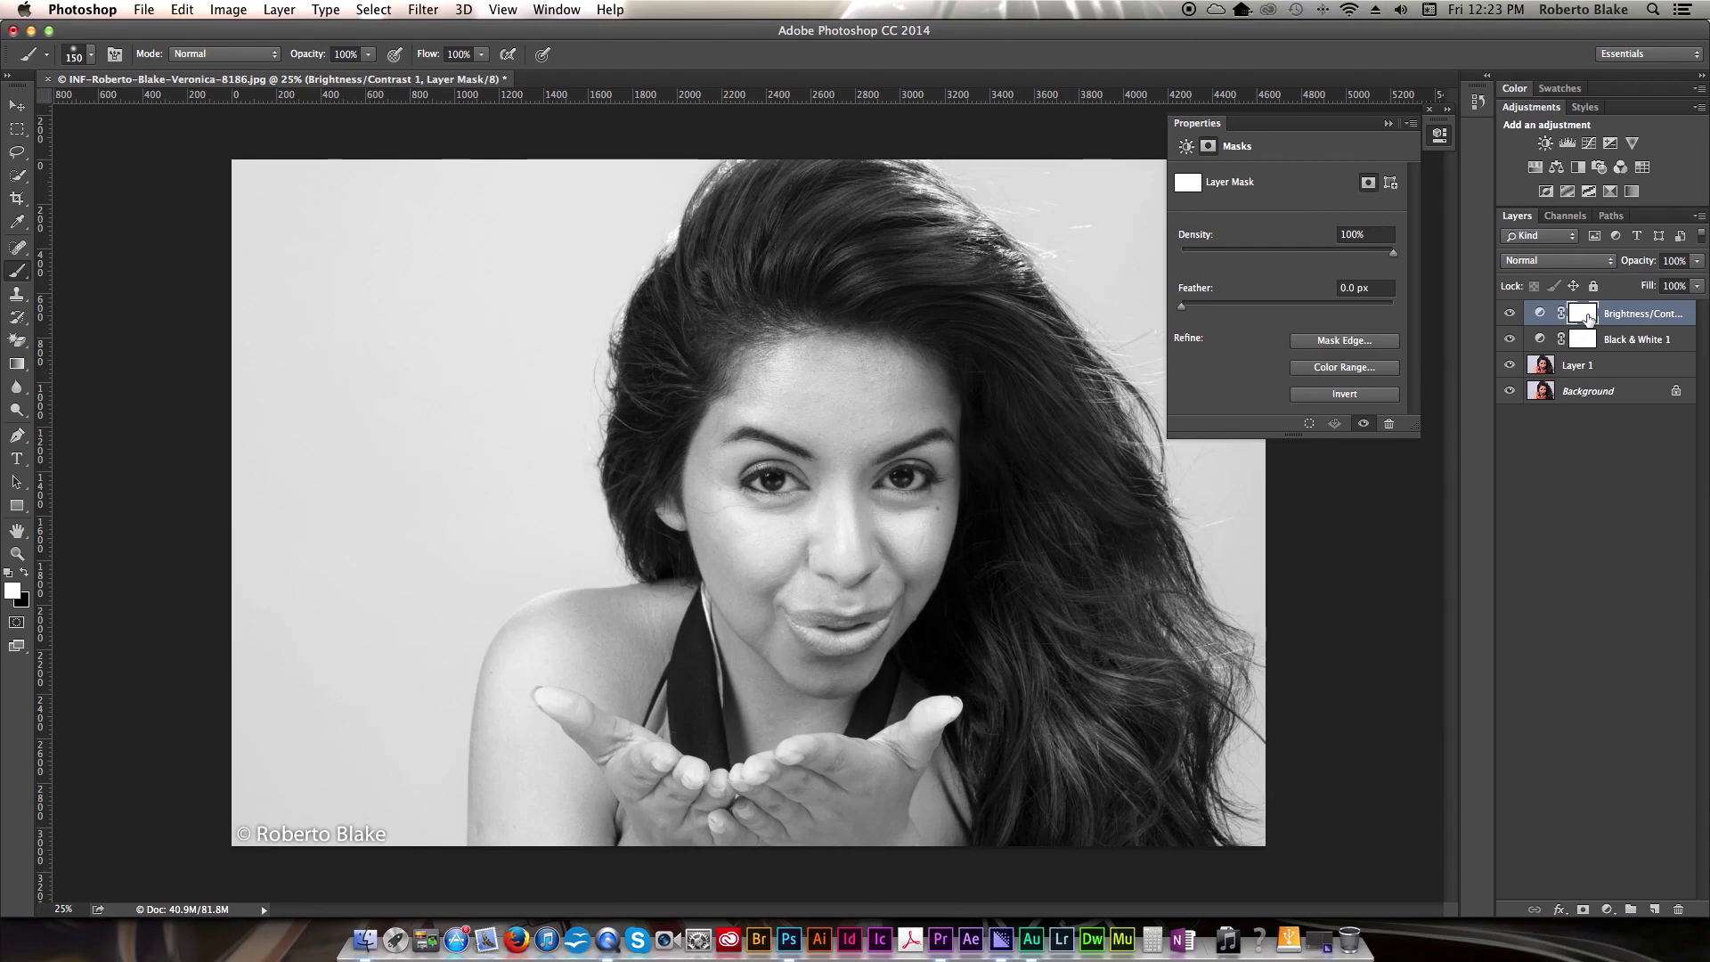
{"action": "key", "text": "x"}
{"action": "mouse_move", "coordinate": [842, 632]}
{"action": "left_mouse_down"}
{"action": "mouse_move", "coordinate": [803, 619]}
{"action": "mouse_move", "coordinate": [834, 637]}
{"action": "mouse_move", "coordinate": [812, 630]}
{"action": "mouse_move", "coordinate": [880, 618]}
{"action": "mouse_move", "coordinate": [835, 636]}
{"action": "mouse_move", "coordinate": [817, 630]}
{"action": "mouse_move", "coordinate": [850, 631]}
{"action": "mouse_move", "coordinate": [811, 625]}
{"action": "mouse_move", "coordinate": [874, 623]}
{"action": "mouse_move", "coordinate": [796, 614]}
{"action": "mouse_move", "coordinate": [843, 629]}
{"action": "left_mouse_up"}
{"action": "mouse_move", "coordinate": [842, 789]}
{"action": "left_mouse_down"}
{"action": "mouse_move", "coordinate": [789, 782]}
{"action": "mouse_move", "coordinate": [759, 815]}
{"action": "left_mouse_up"}
{"action": "left_click", "coordinate": [644, 794]}
{"action": "left_click", "coordinate": [634, 768]}
{"action": "mouse_move", "coordinate": [816, 550]}
{"action": "left_mouse_down"}
{"action": "mouse_move", "coordinate": [793, 574]}
{"action": "mouse_move", "coordinate": [901, 576]}
{"action": "mouse_move", "coordinate": [905, 601]}
{"action": "left_mouse_up"}
{"action": "left_click_drag", "start_coordinate": [900, 469], "coordinate": [885, 481]}
{"action": "left_click_drag", "start_coordinate": [958, 434], "coordinate": [957, 435]}
{"action": "left_click_drag", "start_coordinate": [773, 450], "coordinate": [739, 444]}
{"action": "left_click", "coordinate": [807, 558]}
- Set the Brightness/Contrast adjustment's brightness to 3 and collapse its properties
{"action": "left_click", "coordinate": [1639, 316]}
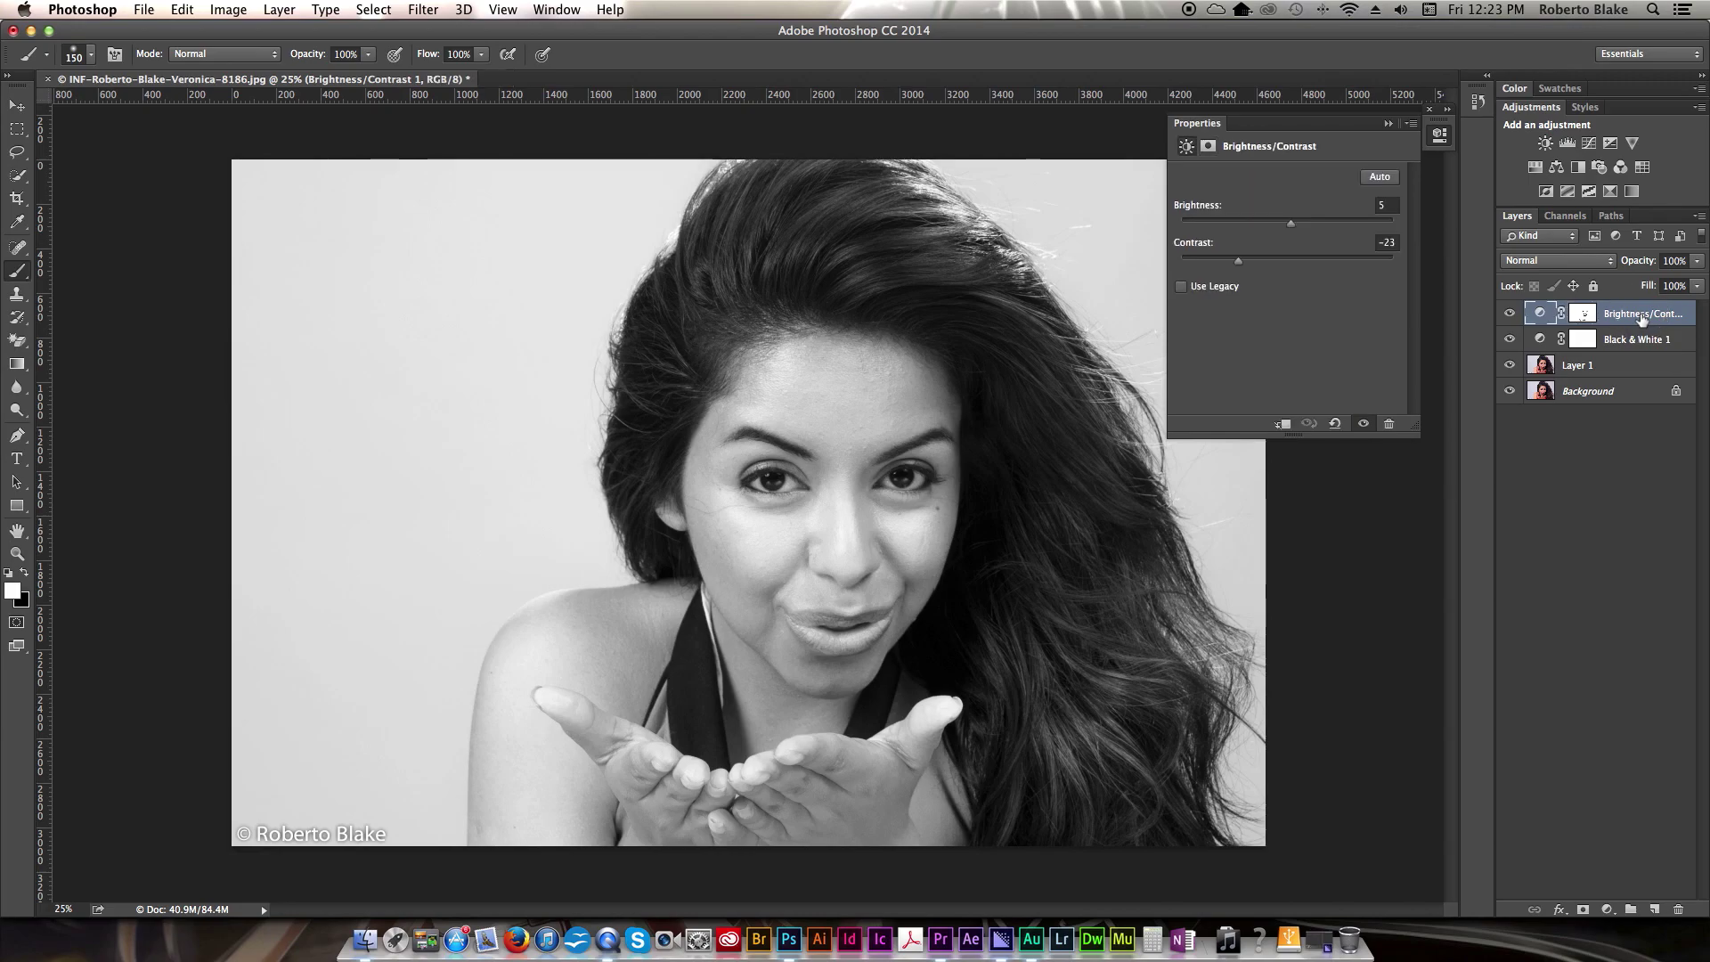
{"action": "left_click_drag", "start_coordinate": [1291, 230], "coordinate": [1289, 225]}
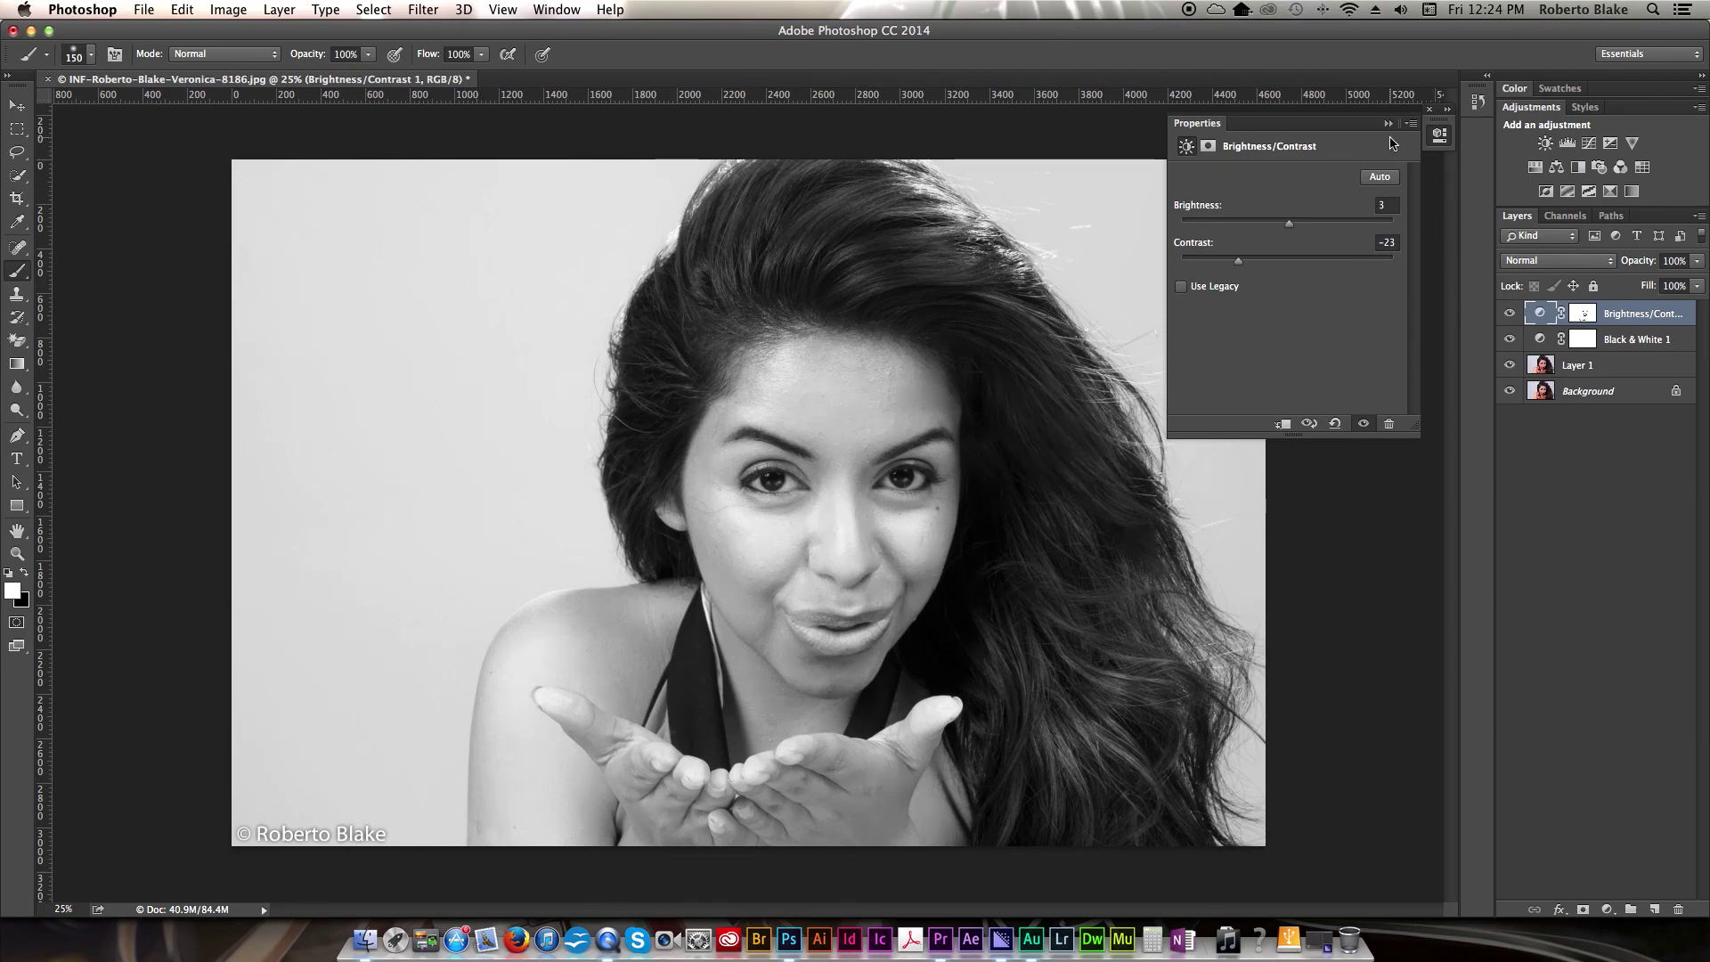
{"action": "left_click", "coordinate": [1389, 124]}
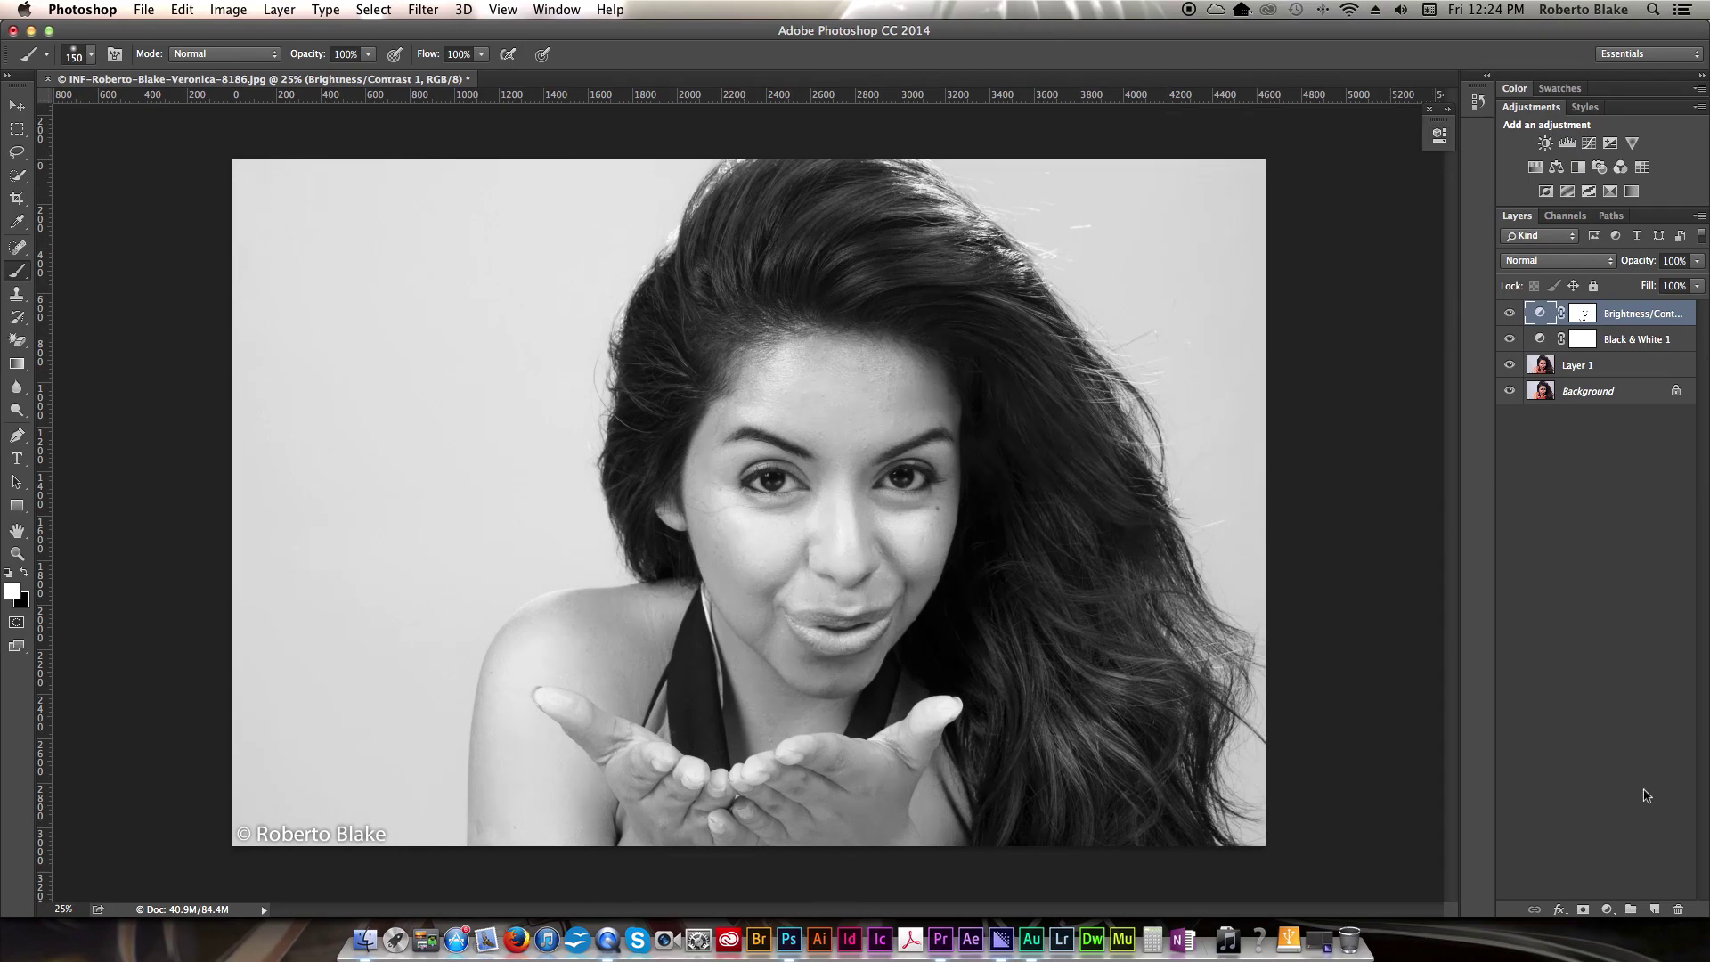
- Add a Levels adjustment layer above Brightness/Contrast and set its shadow input to 25 and midtones to 1.34
{"action": "left_click", "coordinate": [1607, 909]}
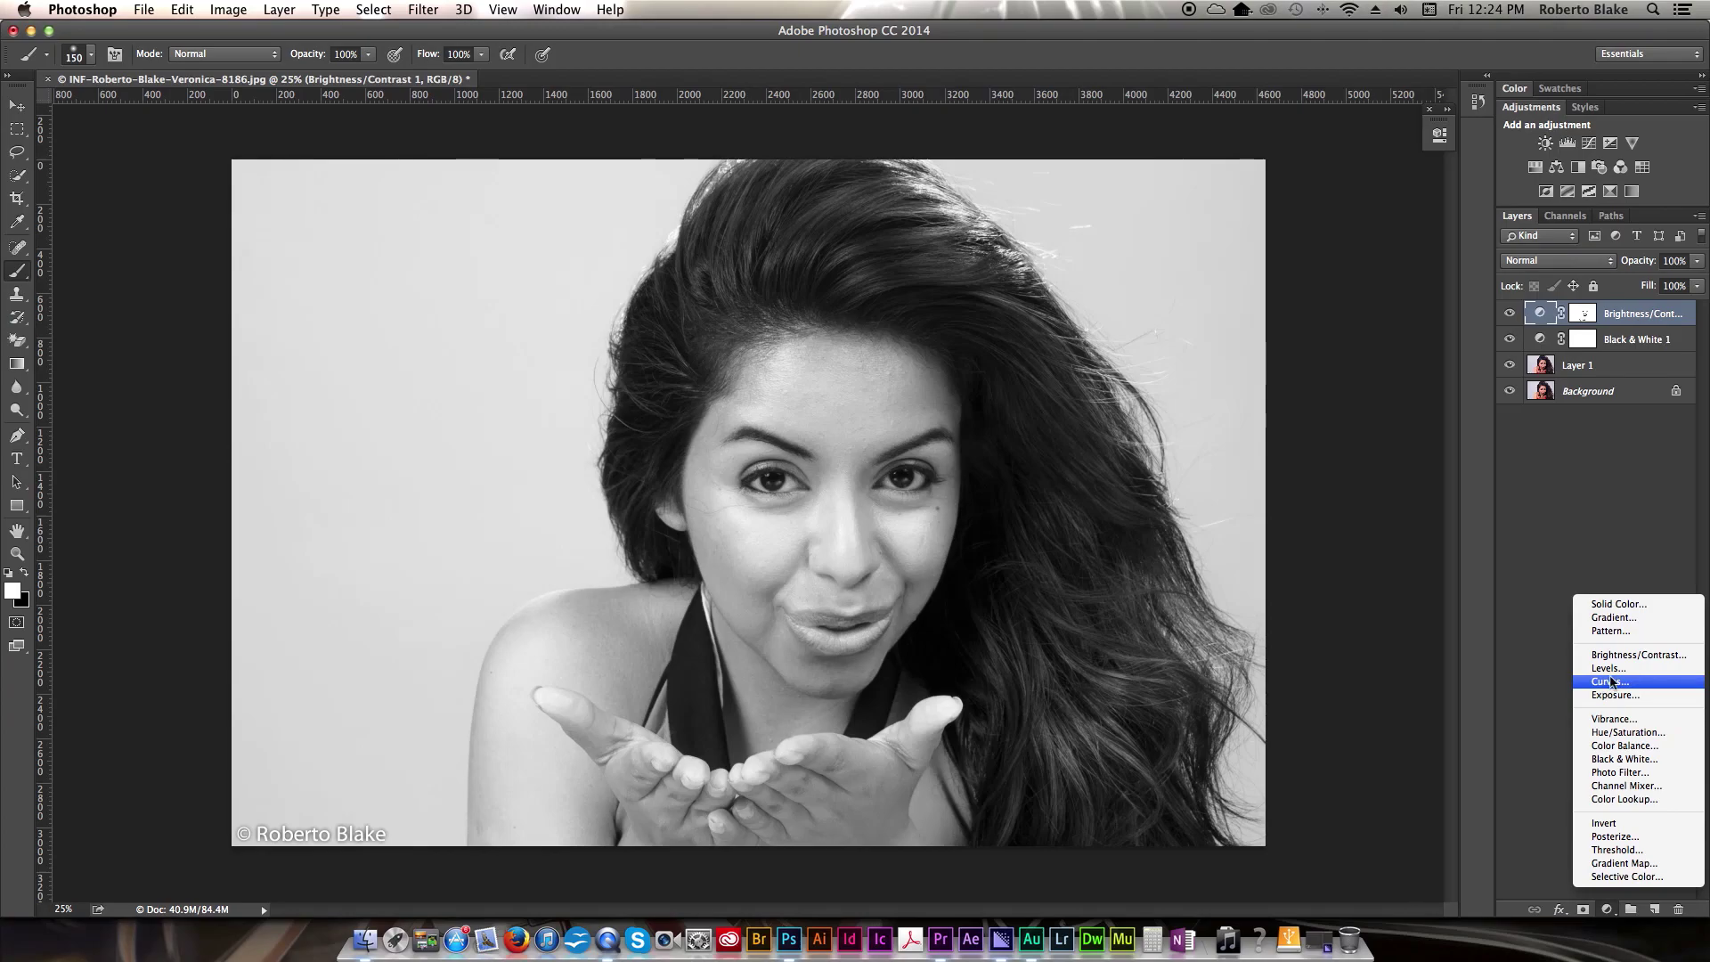
{"action": "left_click", "coordinate": [1614, 655]}
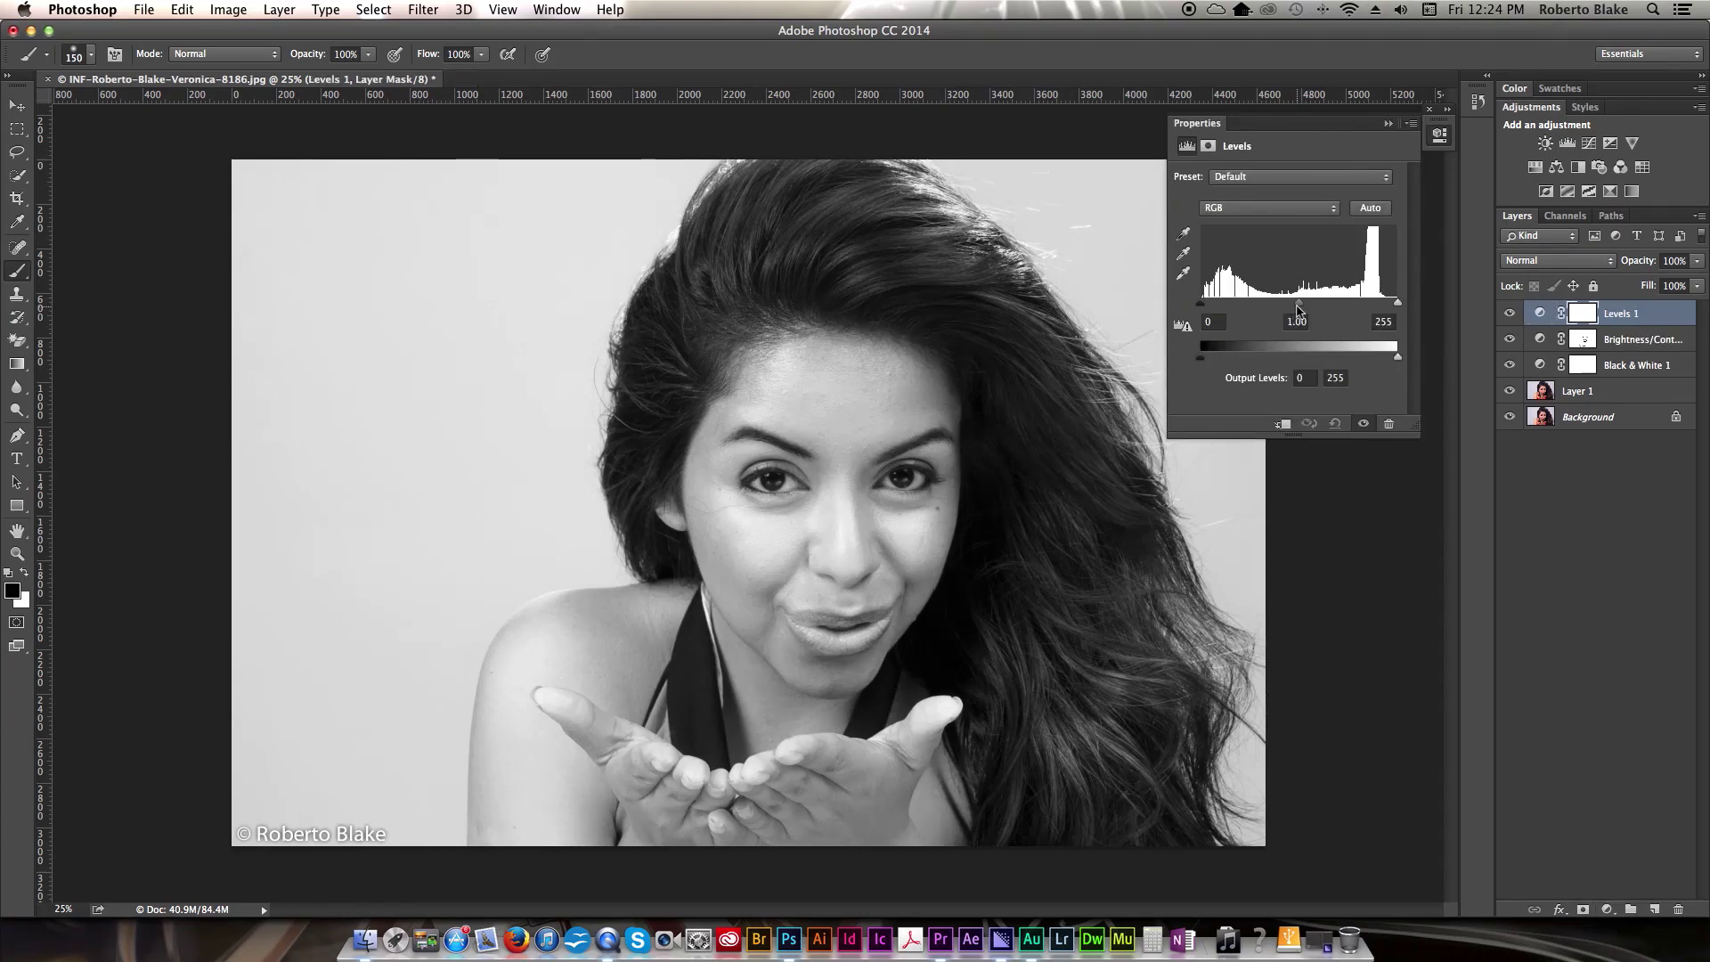
{"action": "mouse_move", "coordinate": [1298, 308]}
{"action": "left_mouse_down"}
{"action": "mouse_move", "coordinate": [1201, 308]}
{"action": "mouse_move", "coordinate": [1220, 308]}
{"action": "left_mouse_up"}
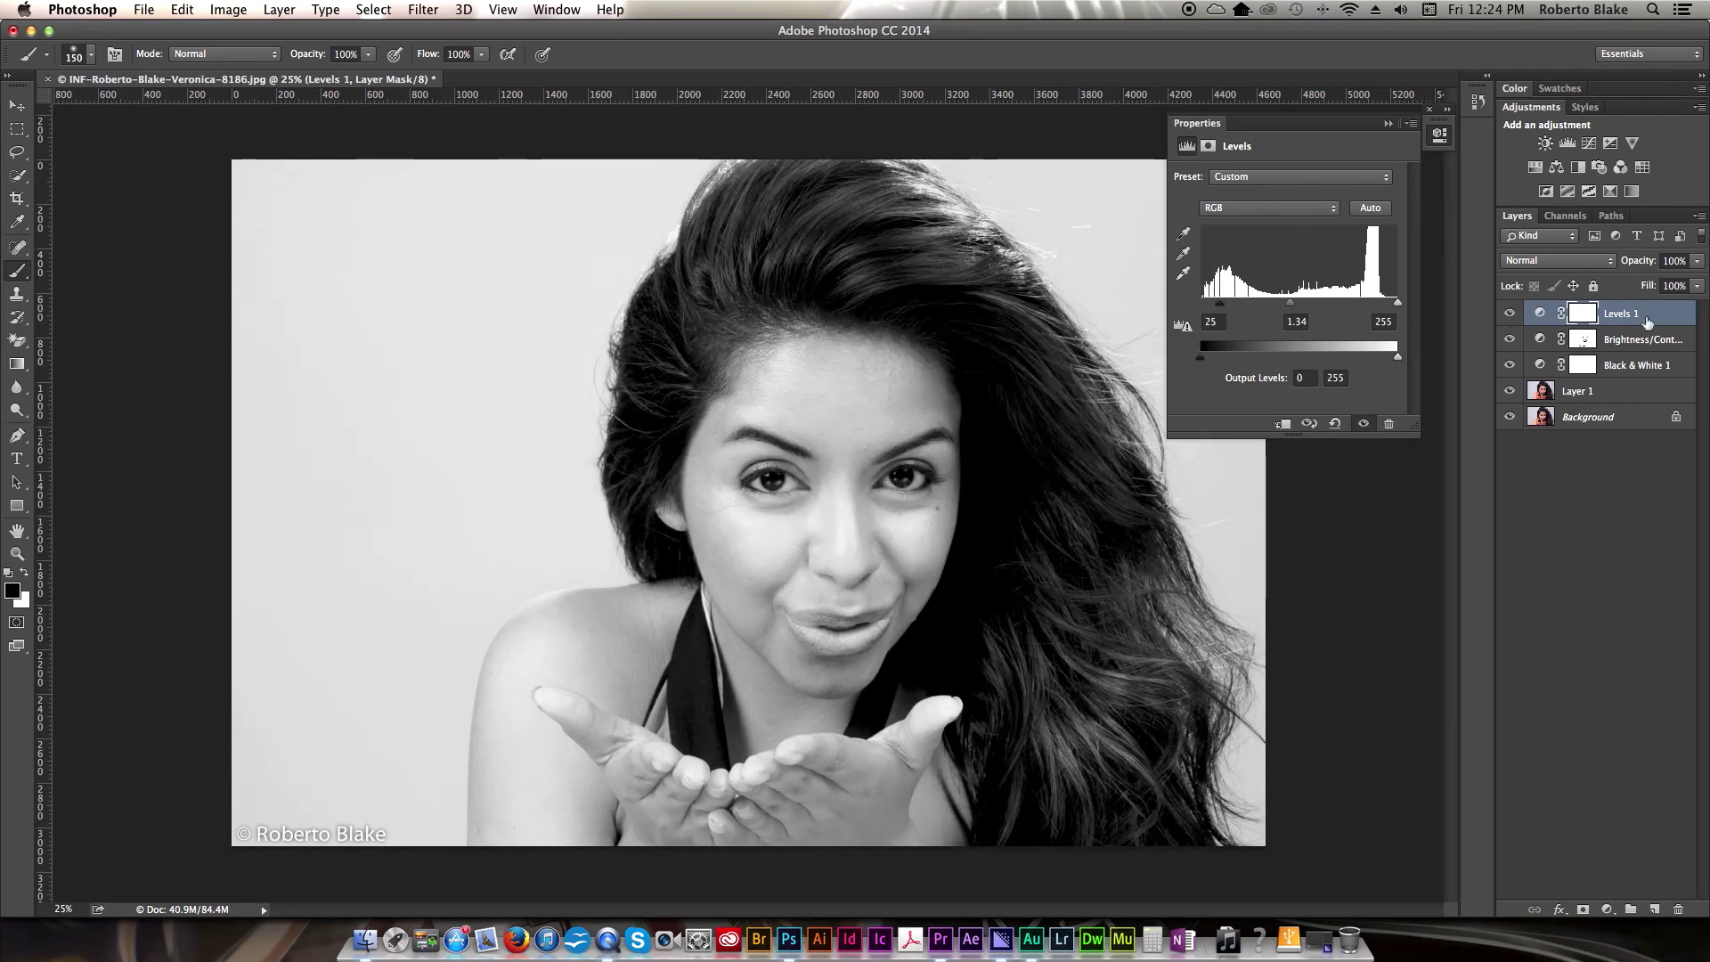
- Paint black at 60% opacity on the Levels 1 mask over the dark hair beside the face, enlarging the brush to 400 px
{"action": "left_click", "coordinate": [1587, 315]}
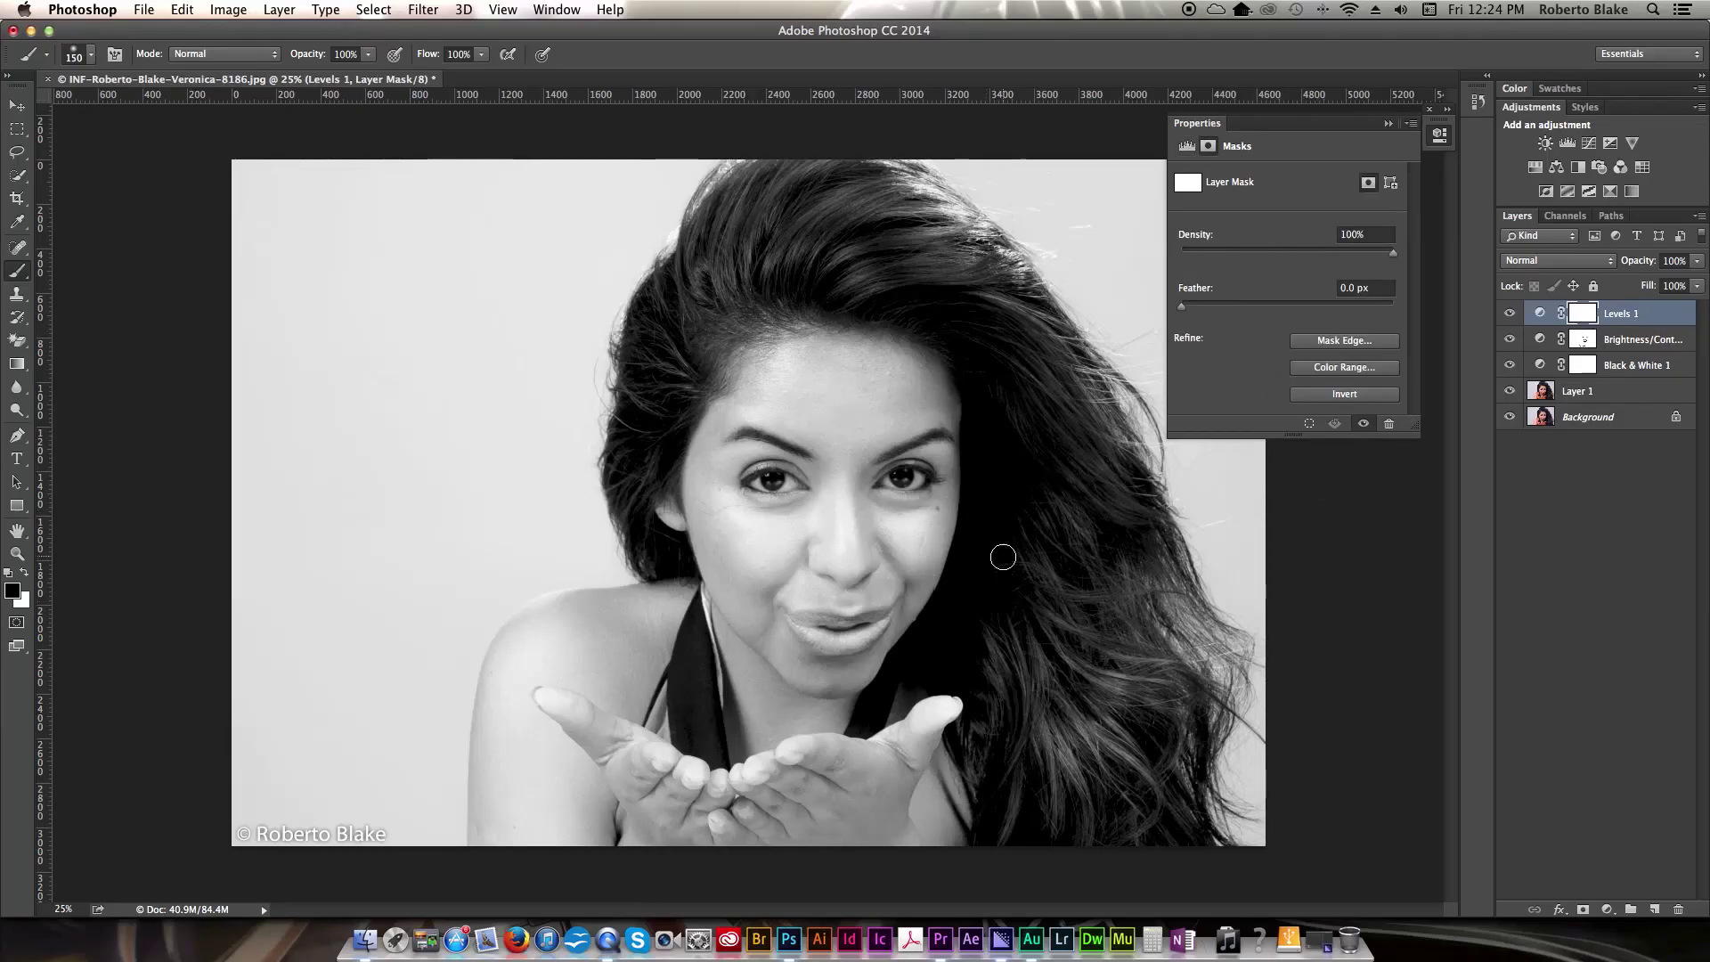
{"action": "key", "text": "6"}
{"action": "left_click_drag", "start_coordinate": [986, 419], "coordinate": [1002, 521]}
{"action": "key", "text": "bracketright"}
{"action": "key", "text": "bracketright"}
{"action": "key", "text": "bracketright"}
{"action": "key", "text": "bracketright"}
{"action": "key", "text": "bracketright"}
{"action": "mouse_move", "coordinate": [1000, 607]}
{"action": "left_mouse_down"}
{"action": "mouse_move", "coordinate": [1002, 520]}
{"action": "mouse_move", "coordinate": [967, 608]}
{"action": "mouse_move", "coordinate": [1009, 470]}
{"action": "mouse_move", "coordinate": [978, 587]}
{"action": "mouse_move", "coordinate": [1001, 482]}
{"action": "mouse_move", "coordinate": [976, 384]}
{"action": "mouse_move", "coordinate": [893, 311]}
{"action": "mouse_move", "coordinate": [954, 331]}
{"action": "mouse_move", "coordinate": [836, 280]}
{"action": "mouse_move", "coordinate": [953, 313]}
{"action": "mouse_move", "coordinate": [808, 292]}
{"action": "mouse_move", "coordinate": [713, 321]}
{"action": "mouse_move", "coordinate": [791, 298]}
{"action": "mouse_move", "coordinate": [968, 367]}
{"action": "mouse_move", "coordinate": [995, 428]}
{"action": "mouse_move", "coordinate": [1001, 524]}
{"action": "mouse_move", "coordinate": [1008, 451]}
{"action": "mouse_move", "coordinate": [1004, 466]}
{"action": "mouse_move", "coordinate": [988, 443]}
{"action": "mouse_move", "coordinate": [1011, 501]}
{"action": "mouse_move", "coordinate": [991, 610]}
{"action": "mouse_move", "coordinate": [975, 599]}
{"action": "mouse_move", "coordinate": [950, 653]}
{"action": "mouse_move", "coordinate": [984, 665]}
{"action": "mouse_move", "coordinate": [992, 512]}
{"action": "left_mouse_up"}
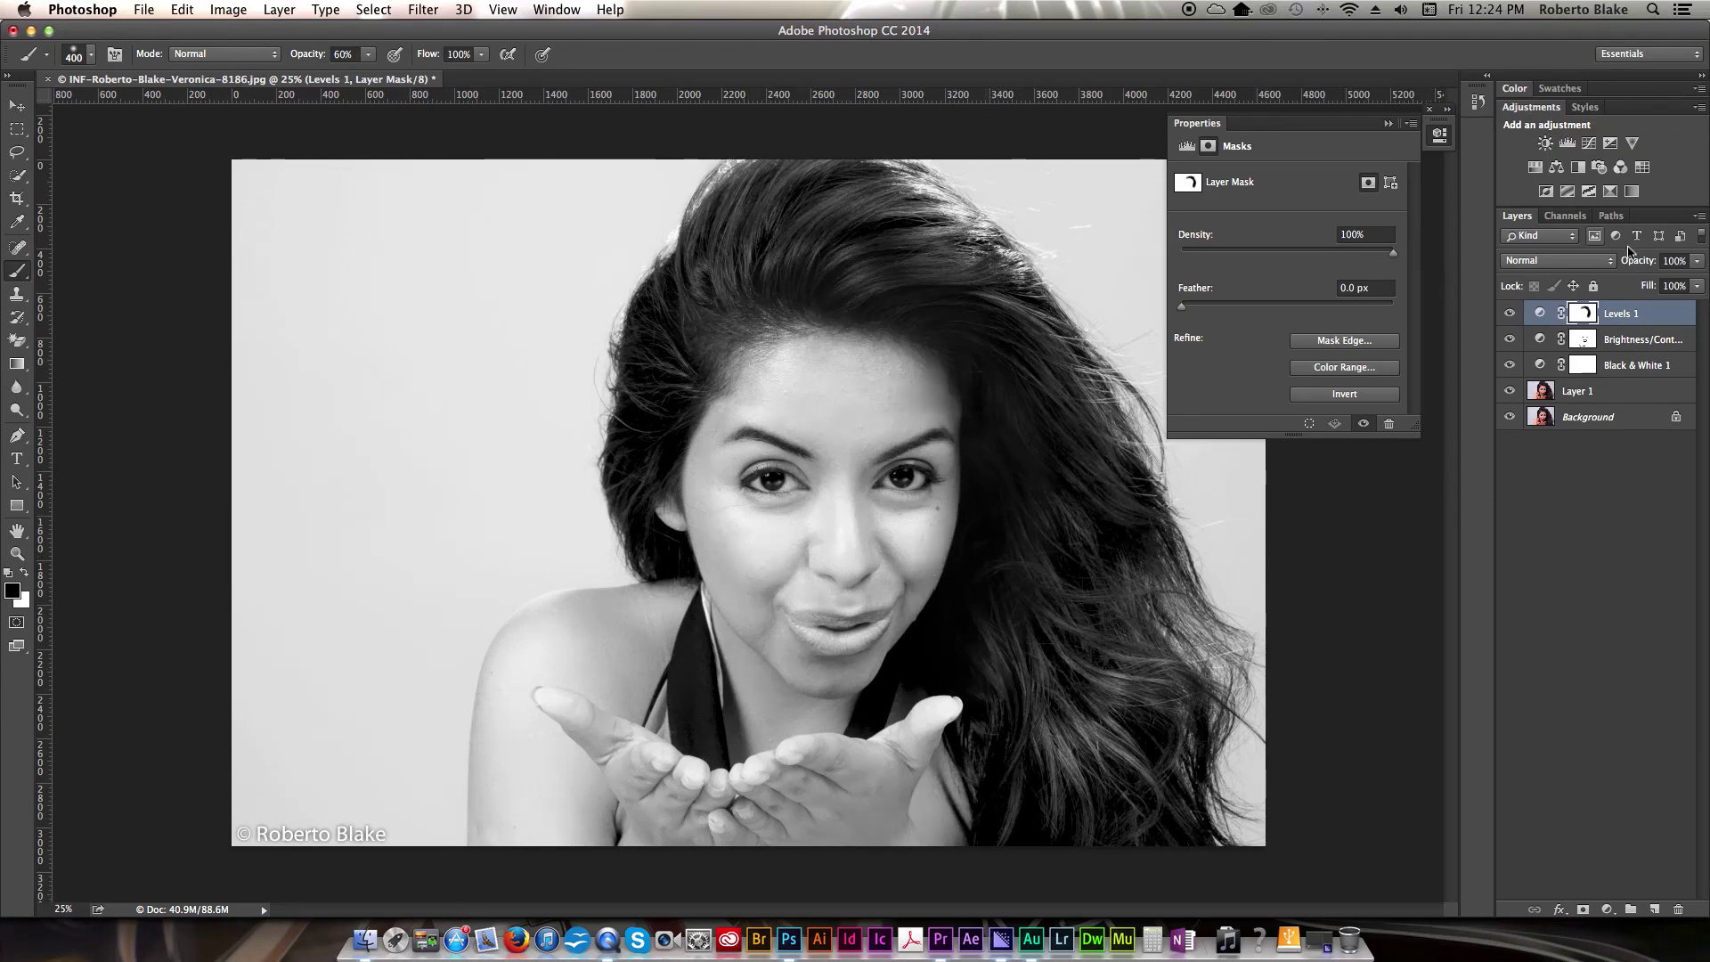
- Set the Levels 1 input values to 16, 1.36 and 238, and collapse its properties
{"action": "left_click", "coordinate": [1539, 313]}
{"action": "left_click_drag", "start_coordinate": [1221, 308], "coordinate": [1286, 306]}
{"action": "left_click_drag", "start_coordinate": [1394, 304], "coordinate": [1383, 305]}
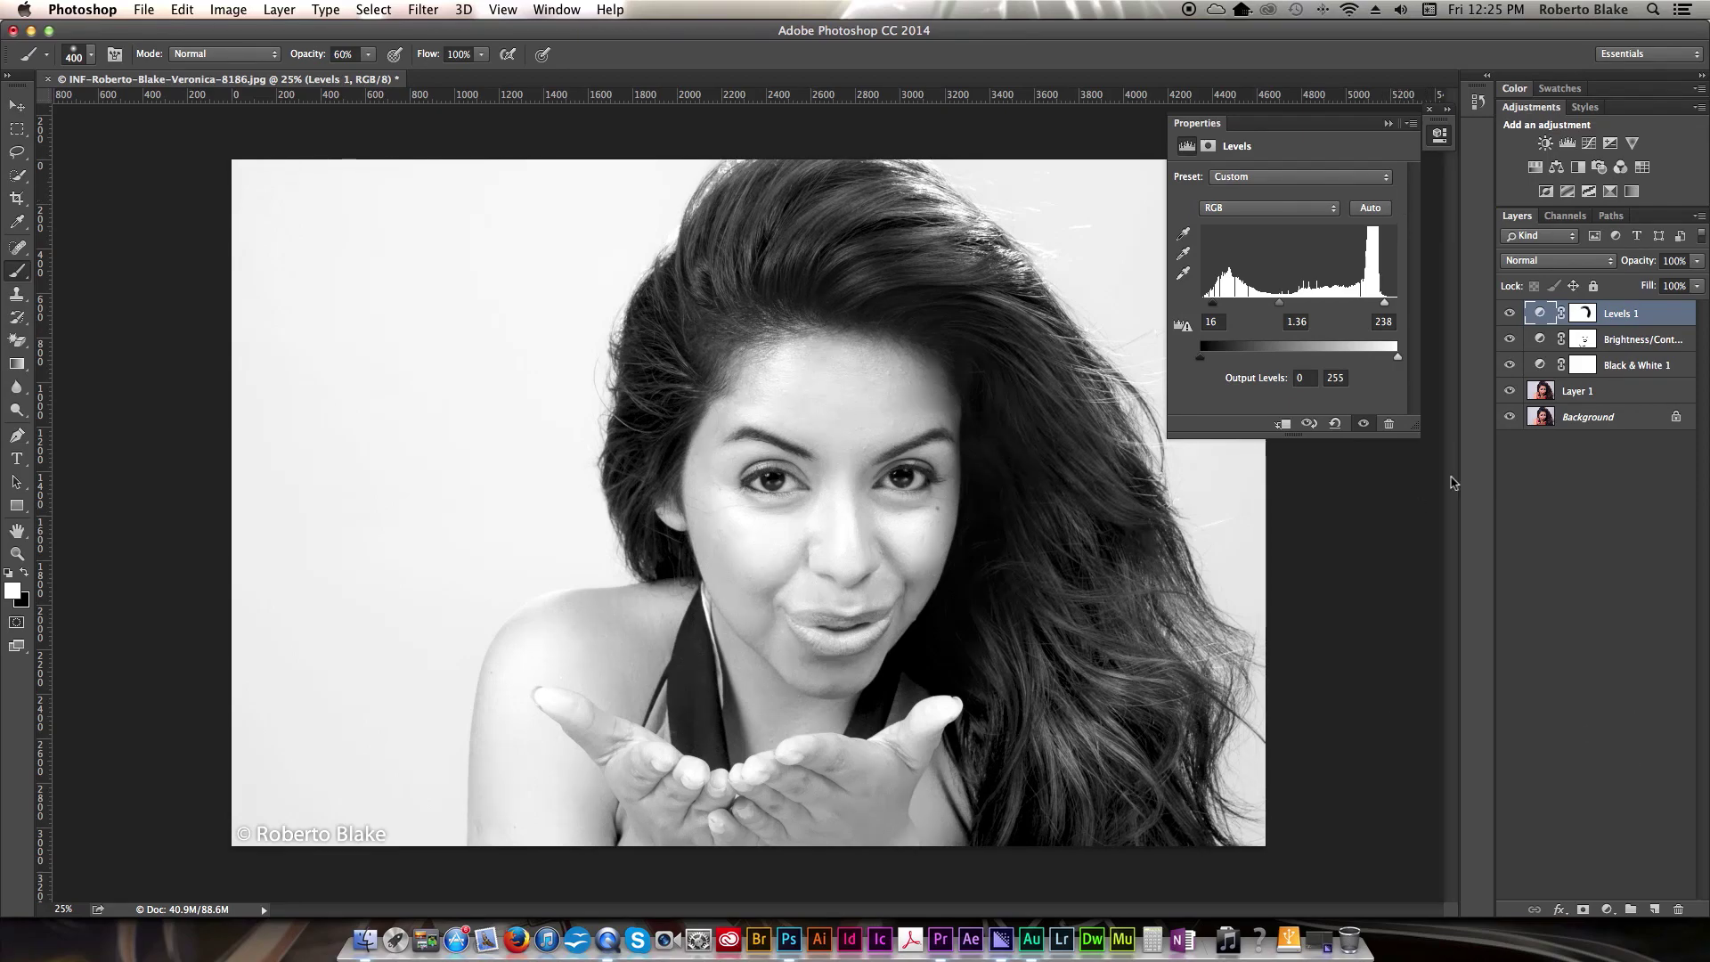
{"action": "left_click", "coordinate": [1388, 124]}
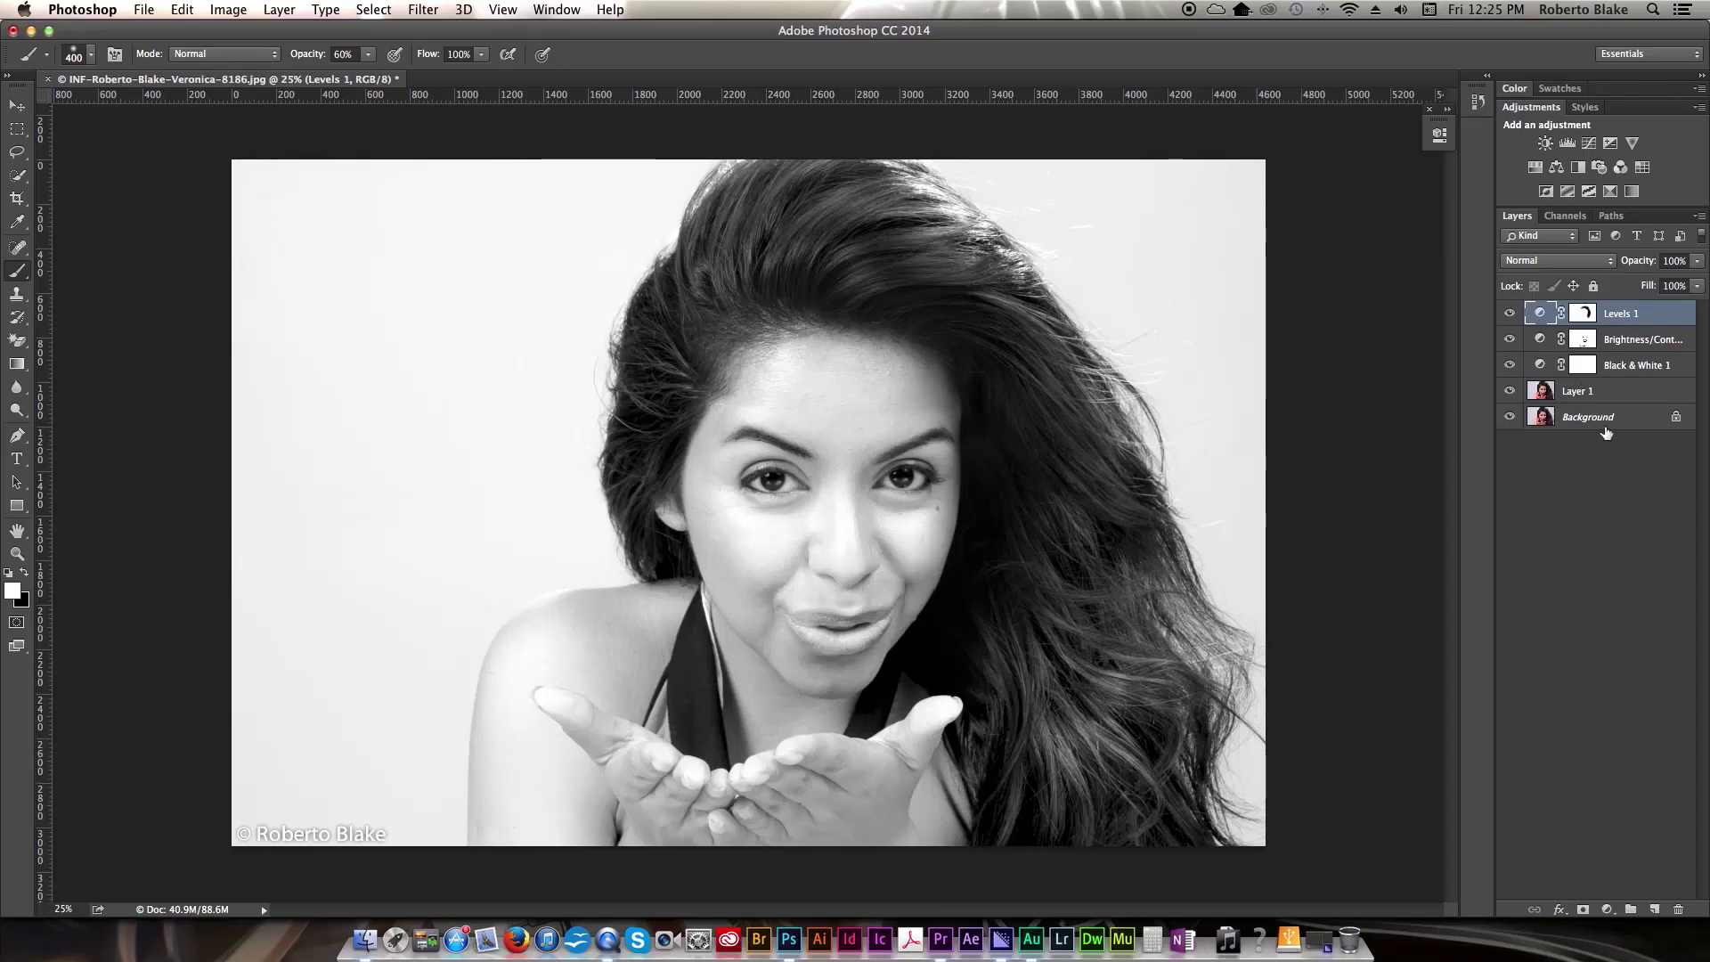
- Group the layers from Levels 1 down to Layer 1, and compare the image with the group hidden and shown
{"action": "left_click", "coordinate": [1618, 395], "text": "shift"}
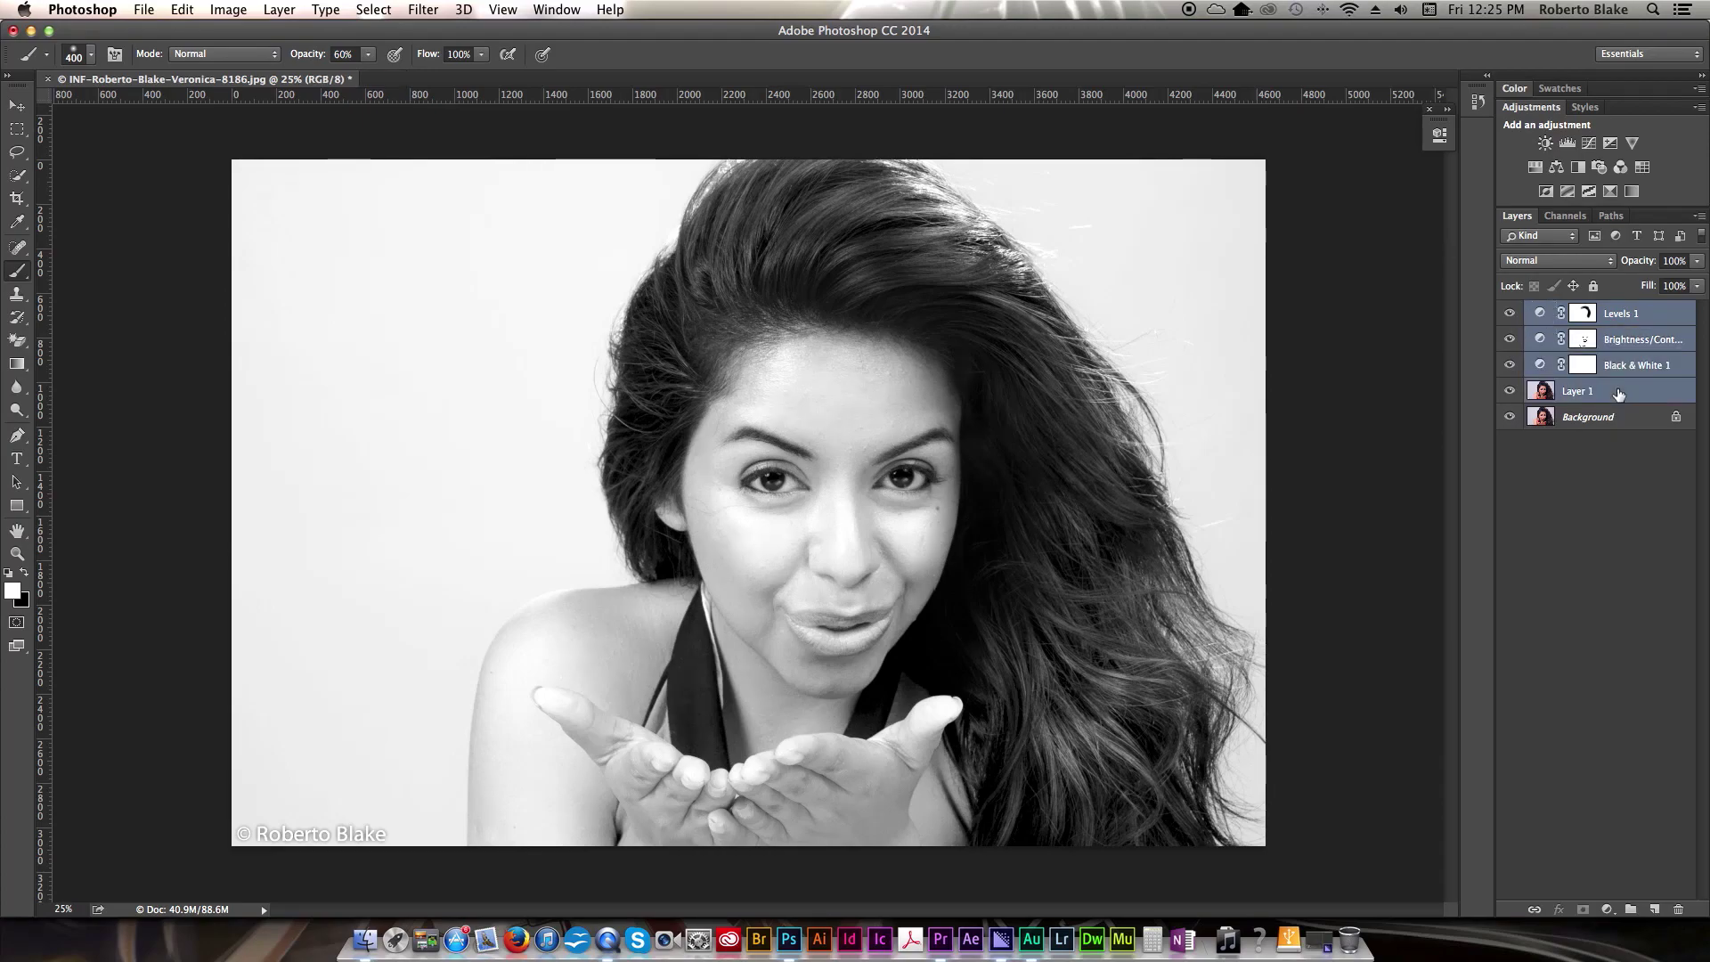
{"action": "key", "text": "super+g"}
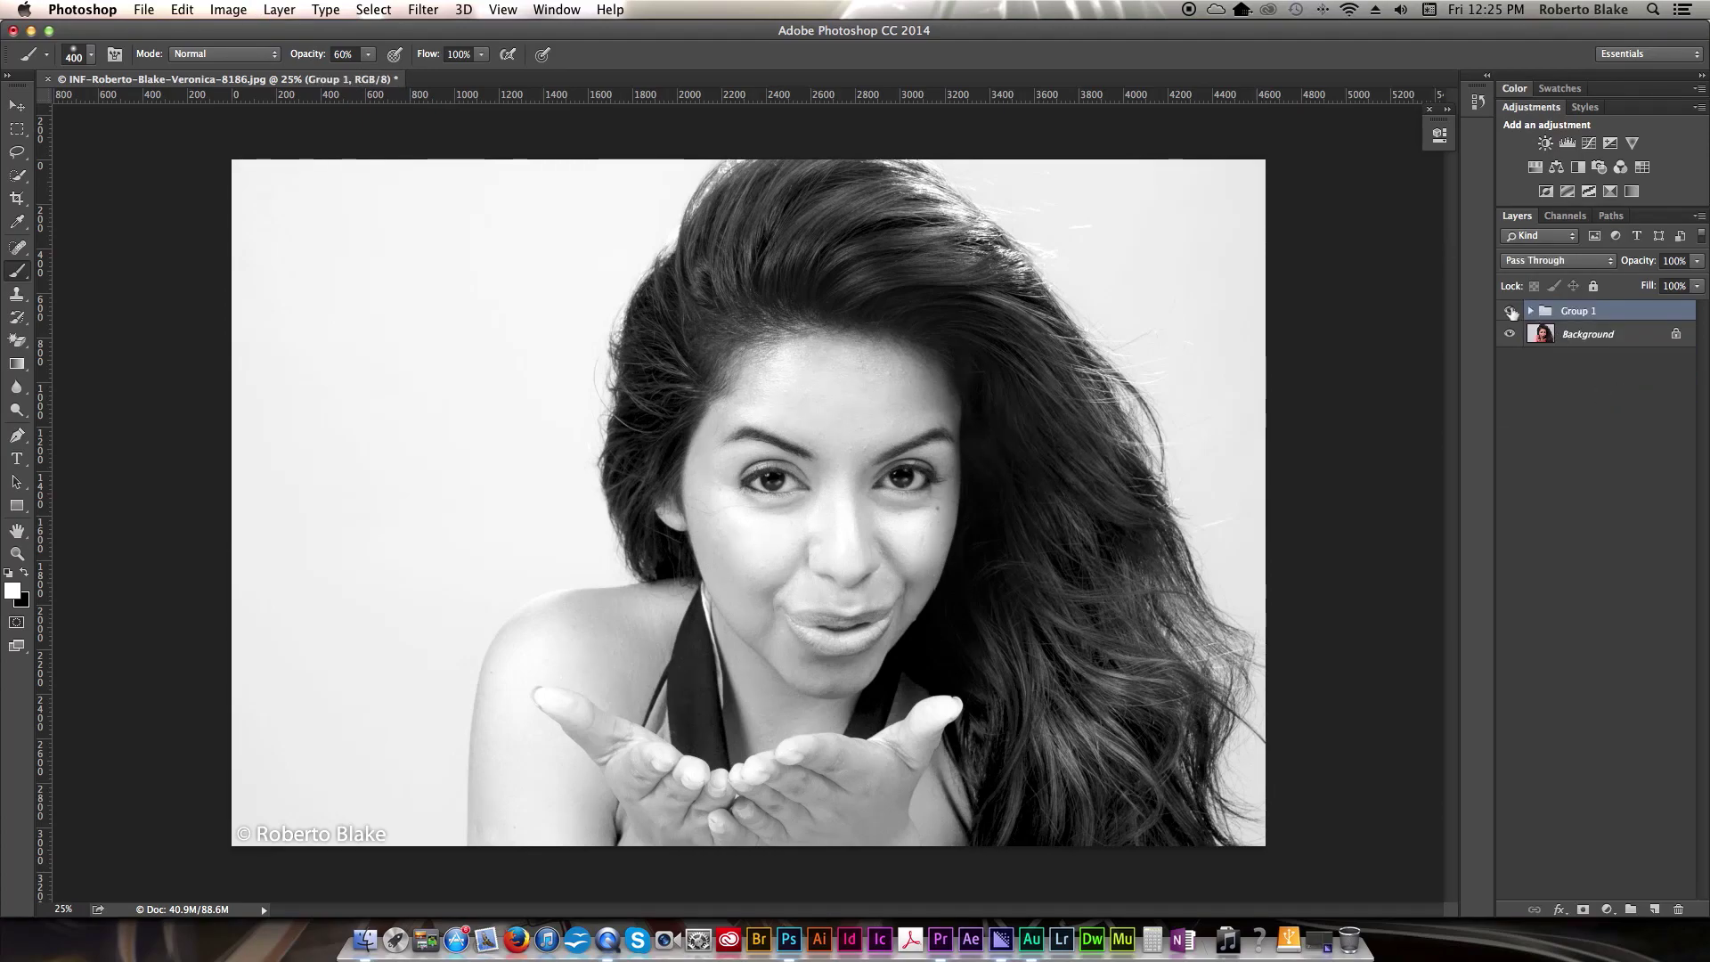
{"action": "left_click", "coordinate": [1508, 311]}
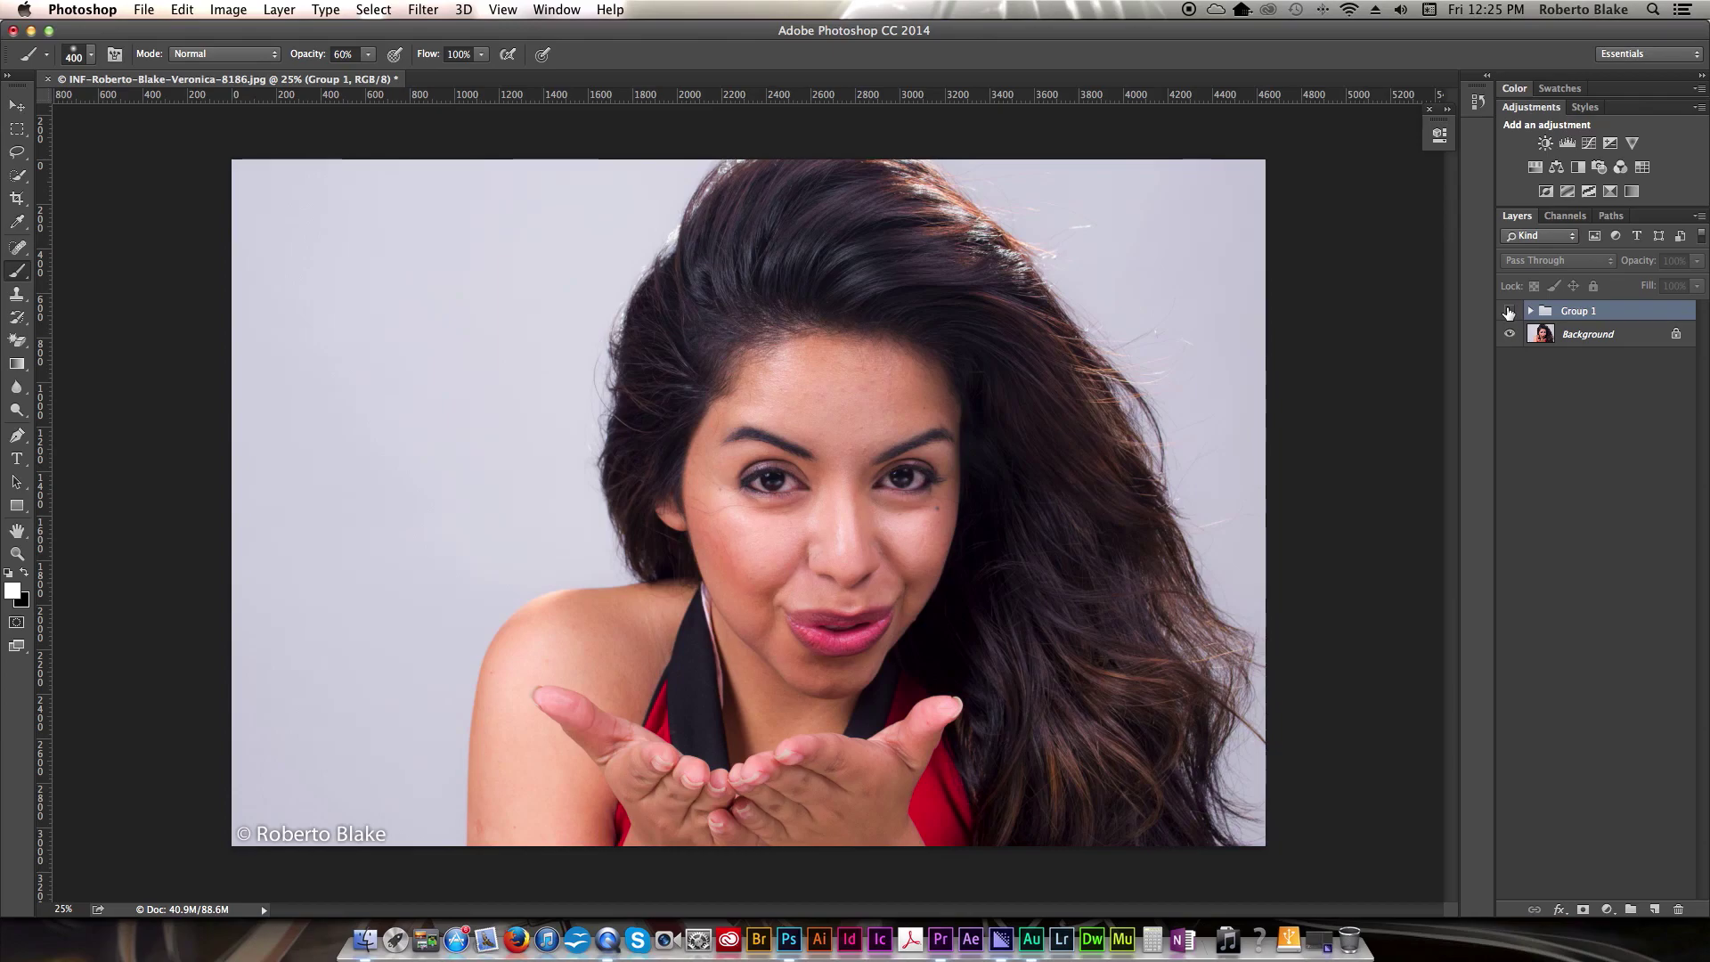
{"action": "left_click", "coordinate": [1507, 311]}
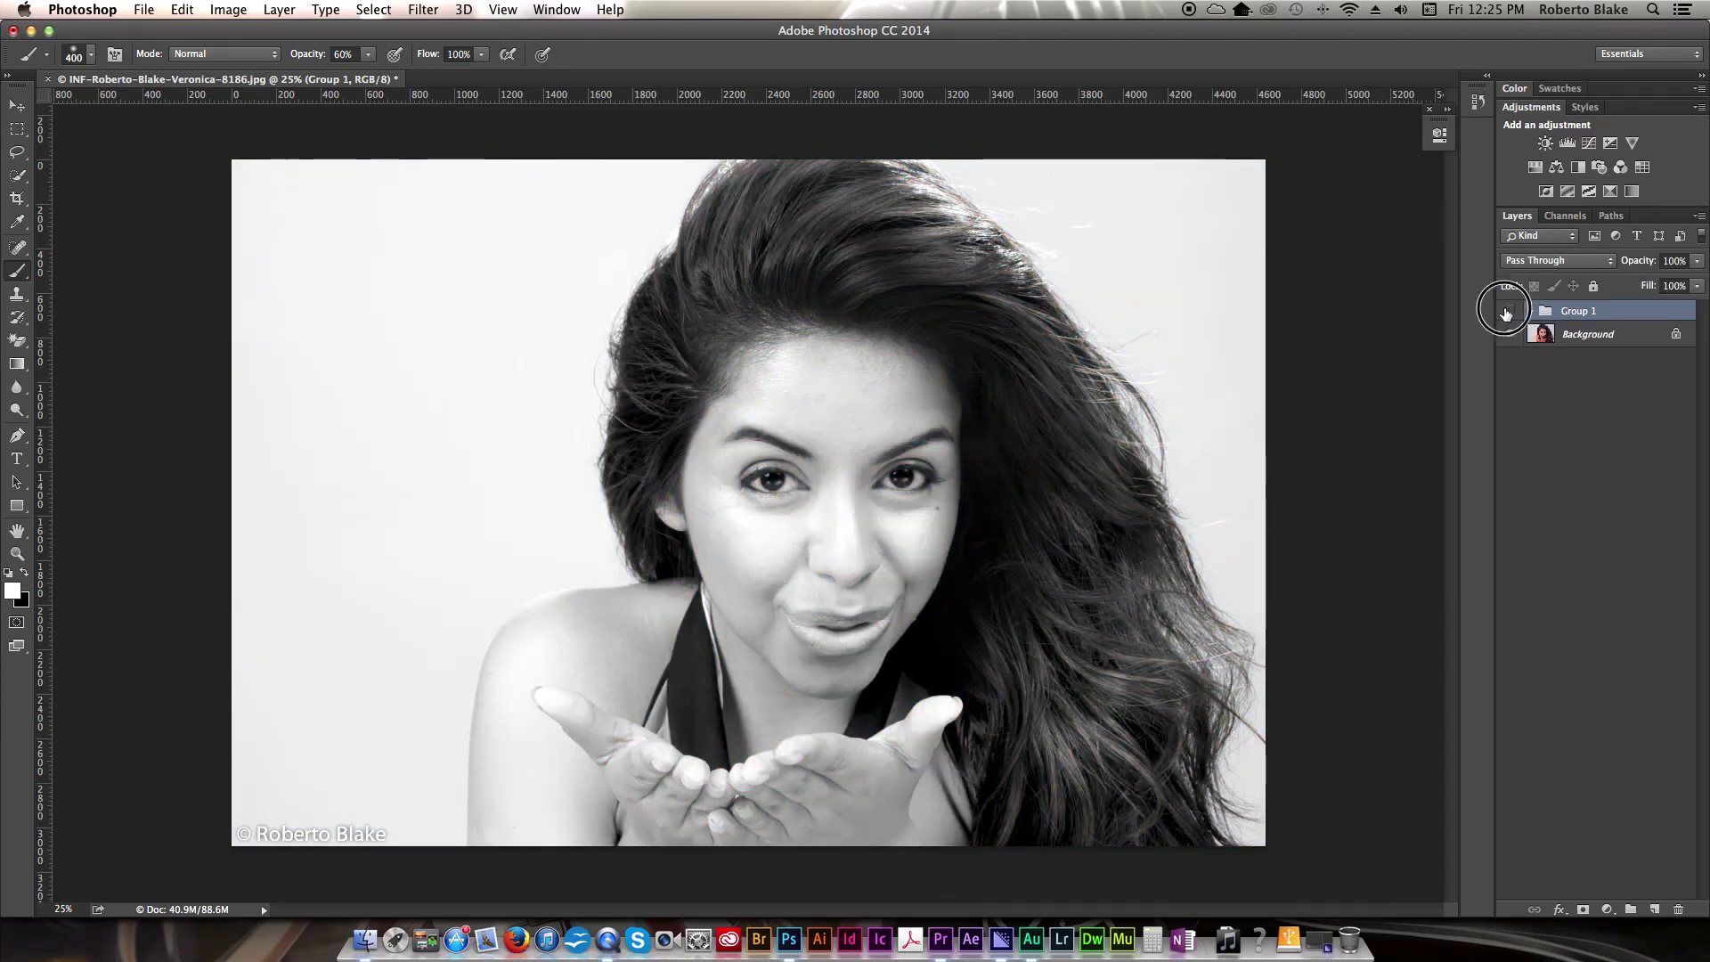
- With Group 1 hidden, duplicate the Background layer and desaturate the copy
{"action": "left_click", "coordinate": [1508, 310]}
{"action": "left_click", "coordinate": [1629, 342]}
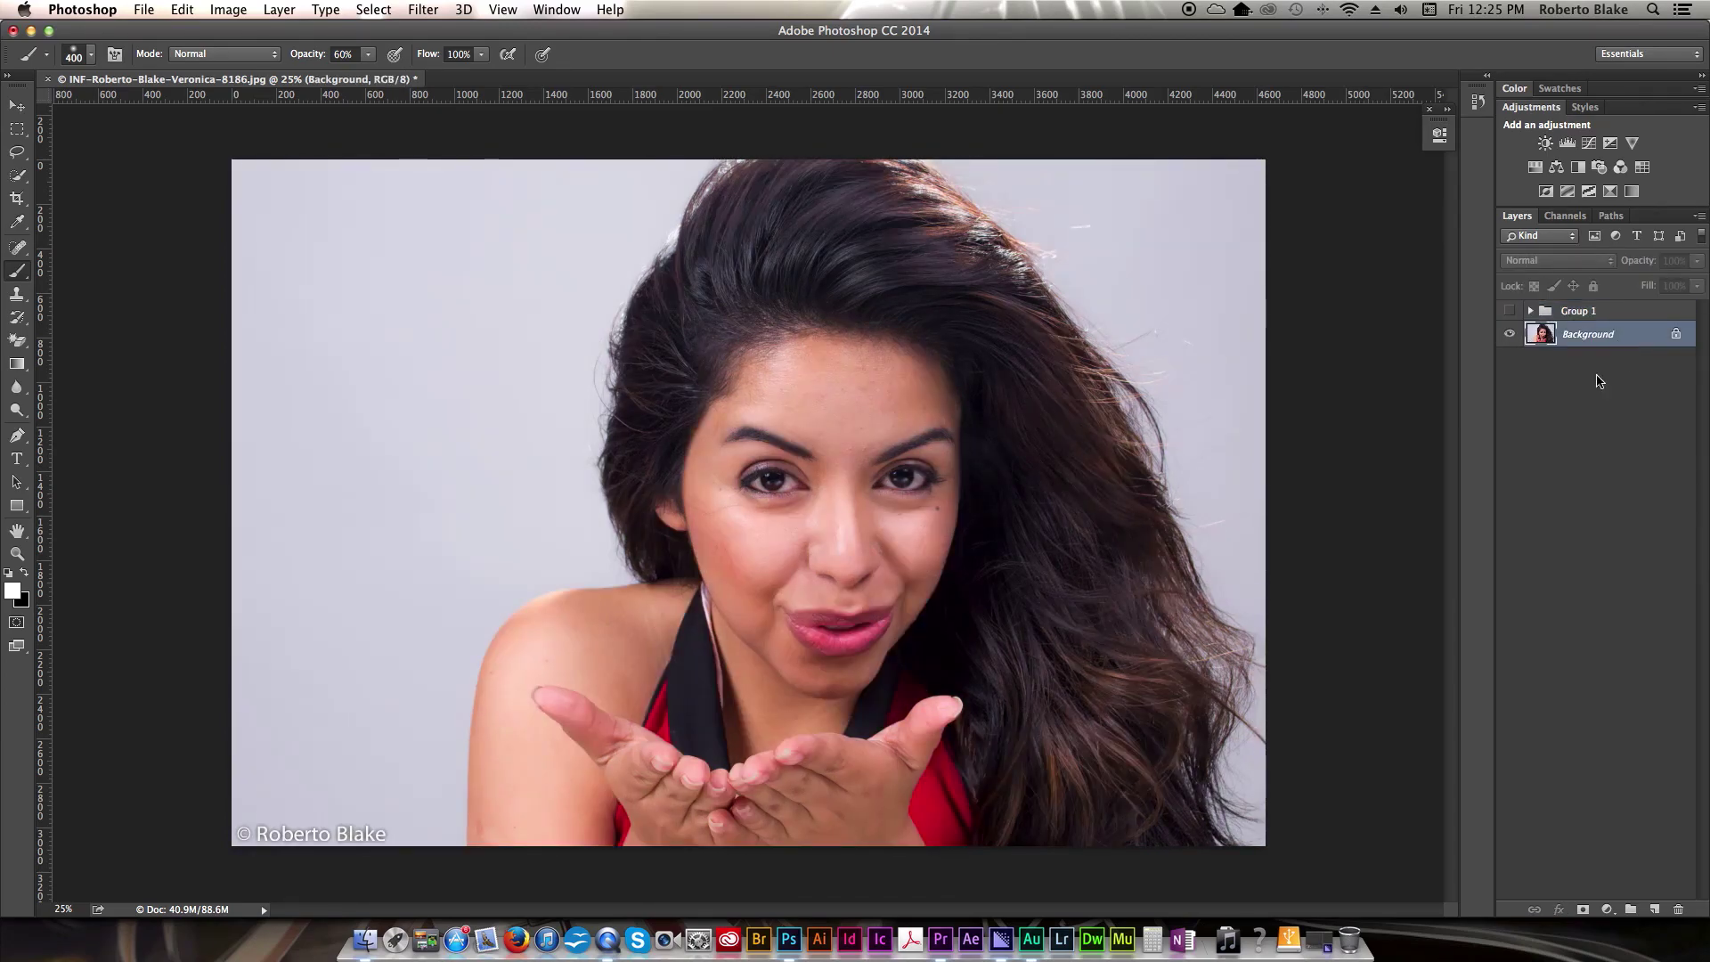
{"action": "key", "text": "super+j"}
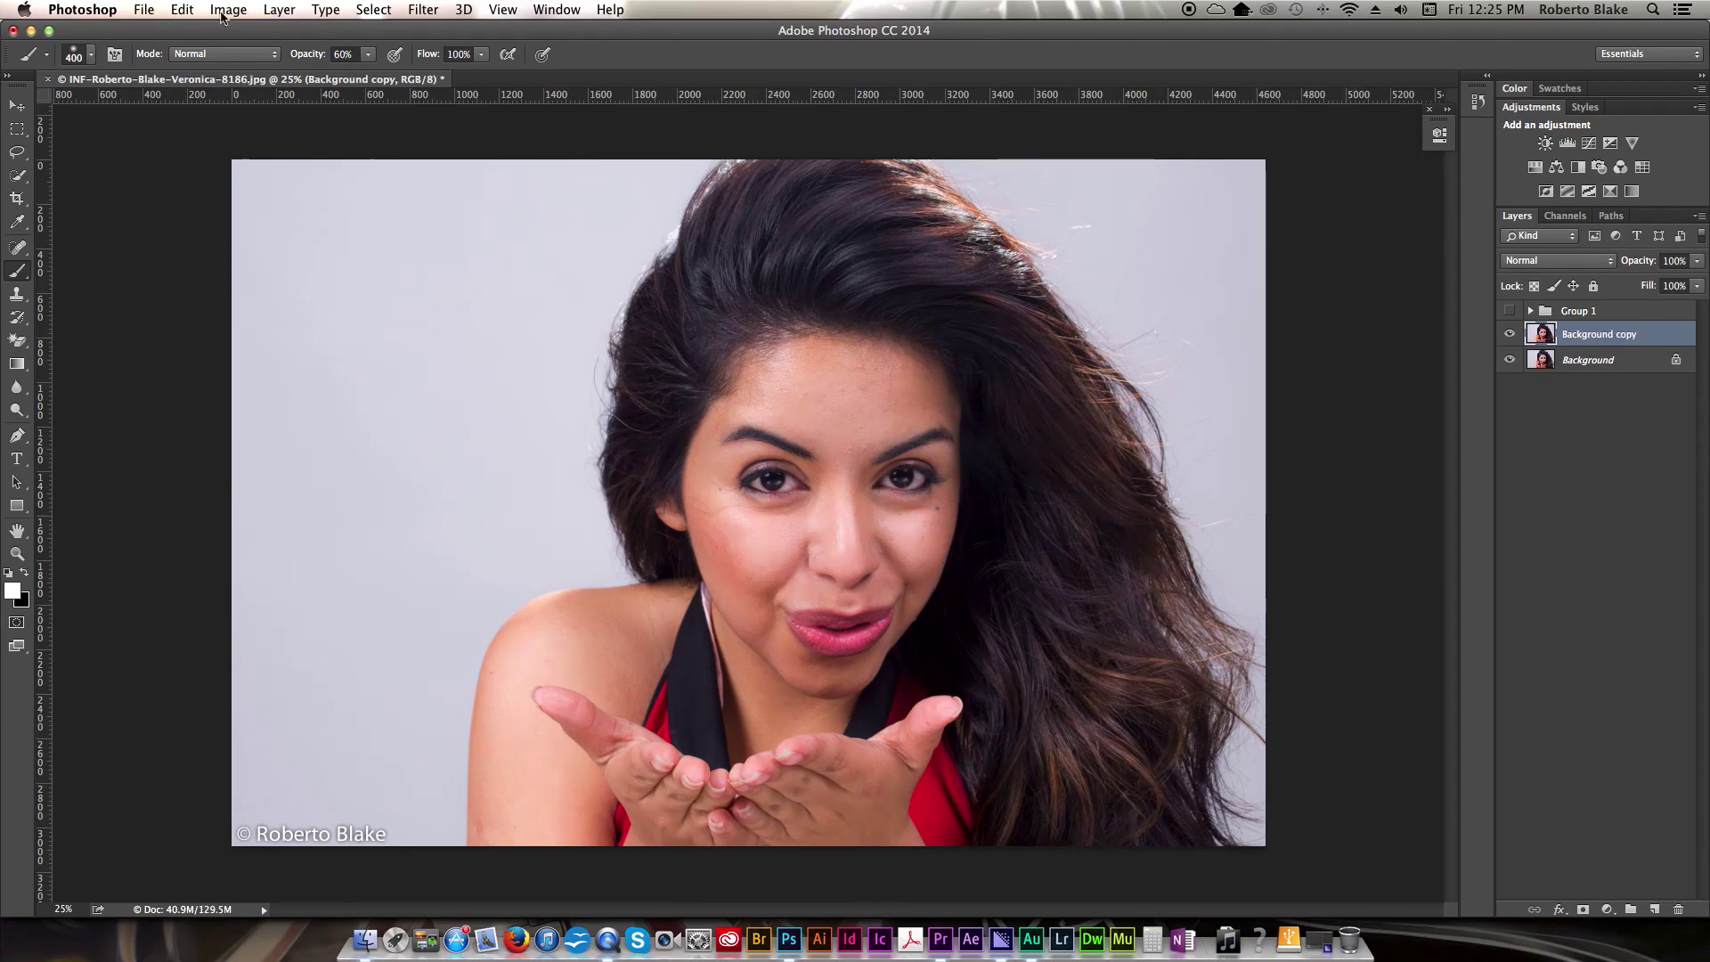
{"action": "left_click", "coordinate": [224, 10]}
{"action": "mouse_move", "coordinate": [254, 58]}
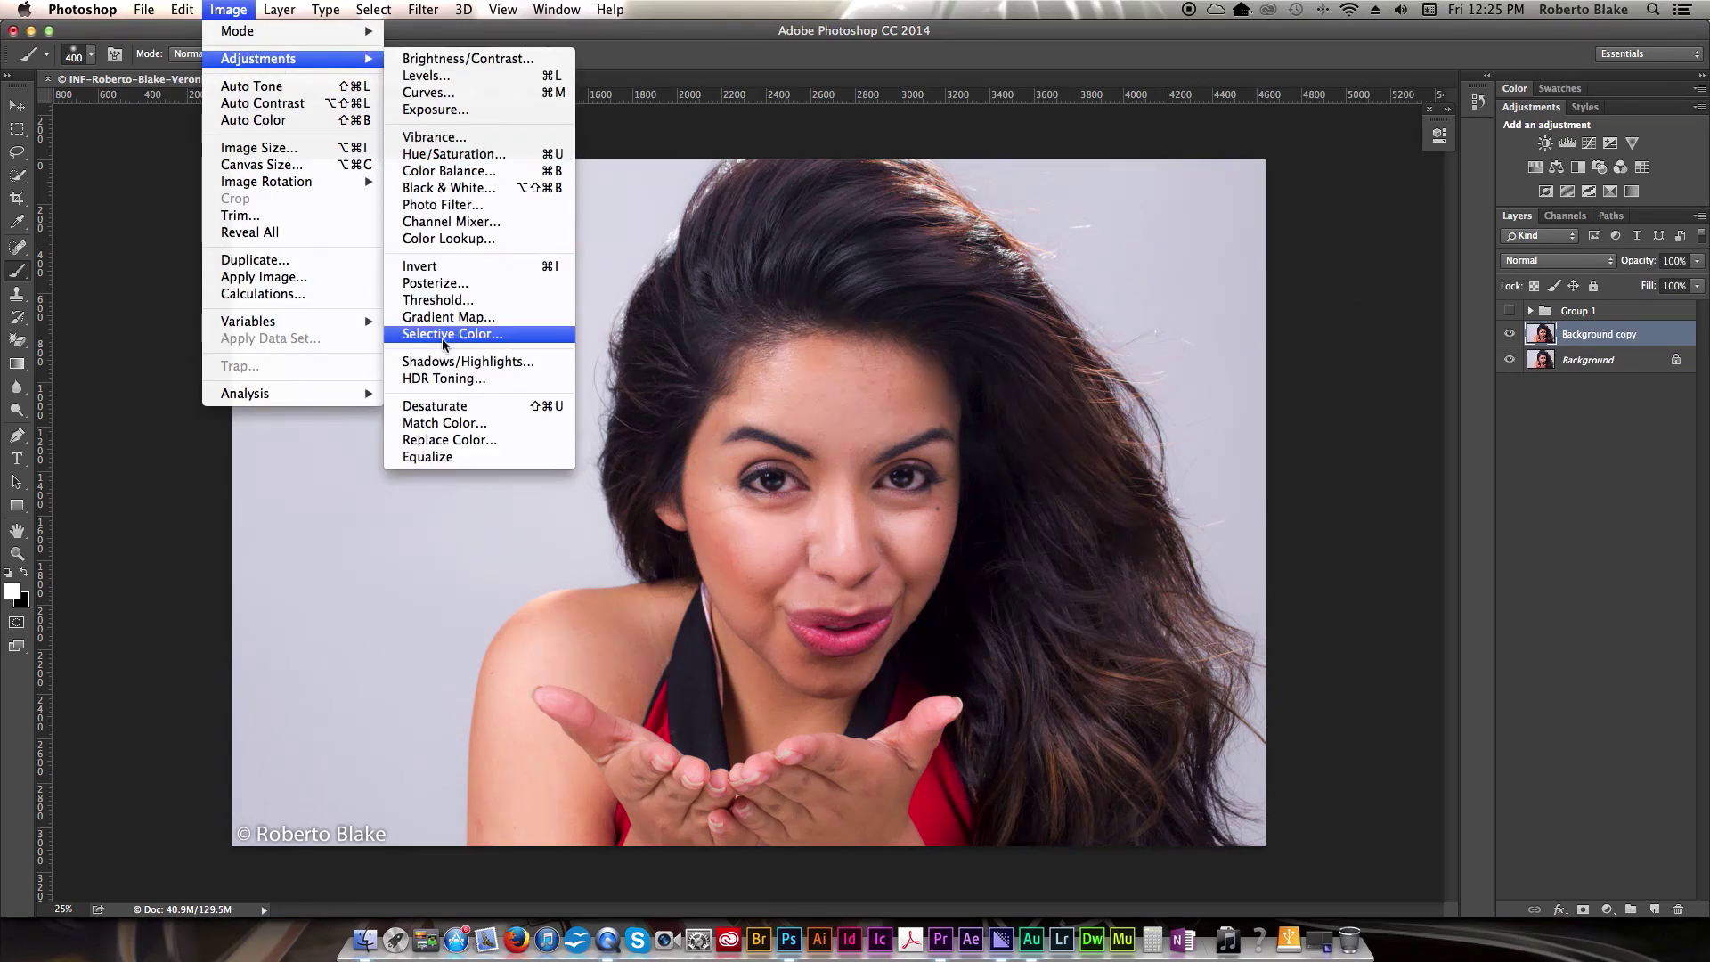
{"action": "left_click", "coordinate": [459, 402]}
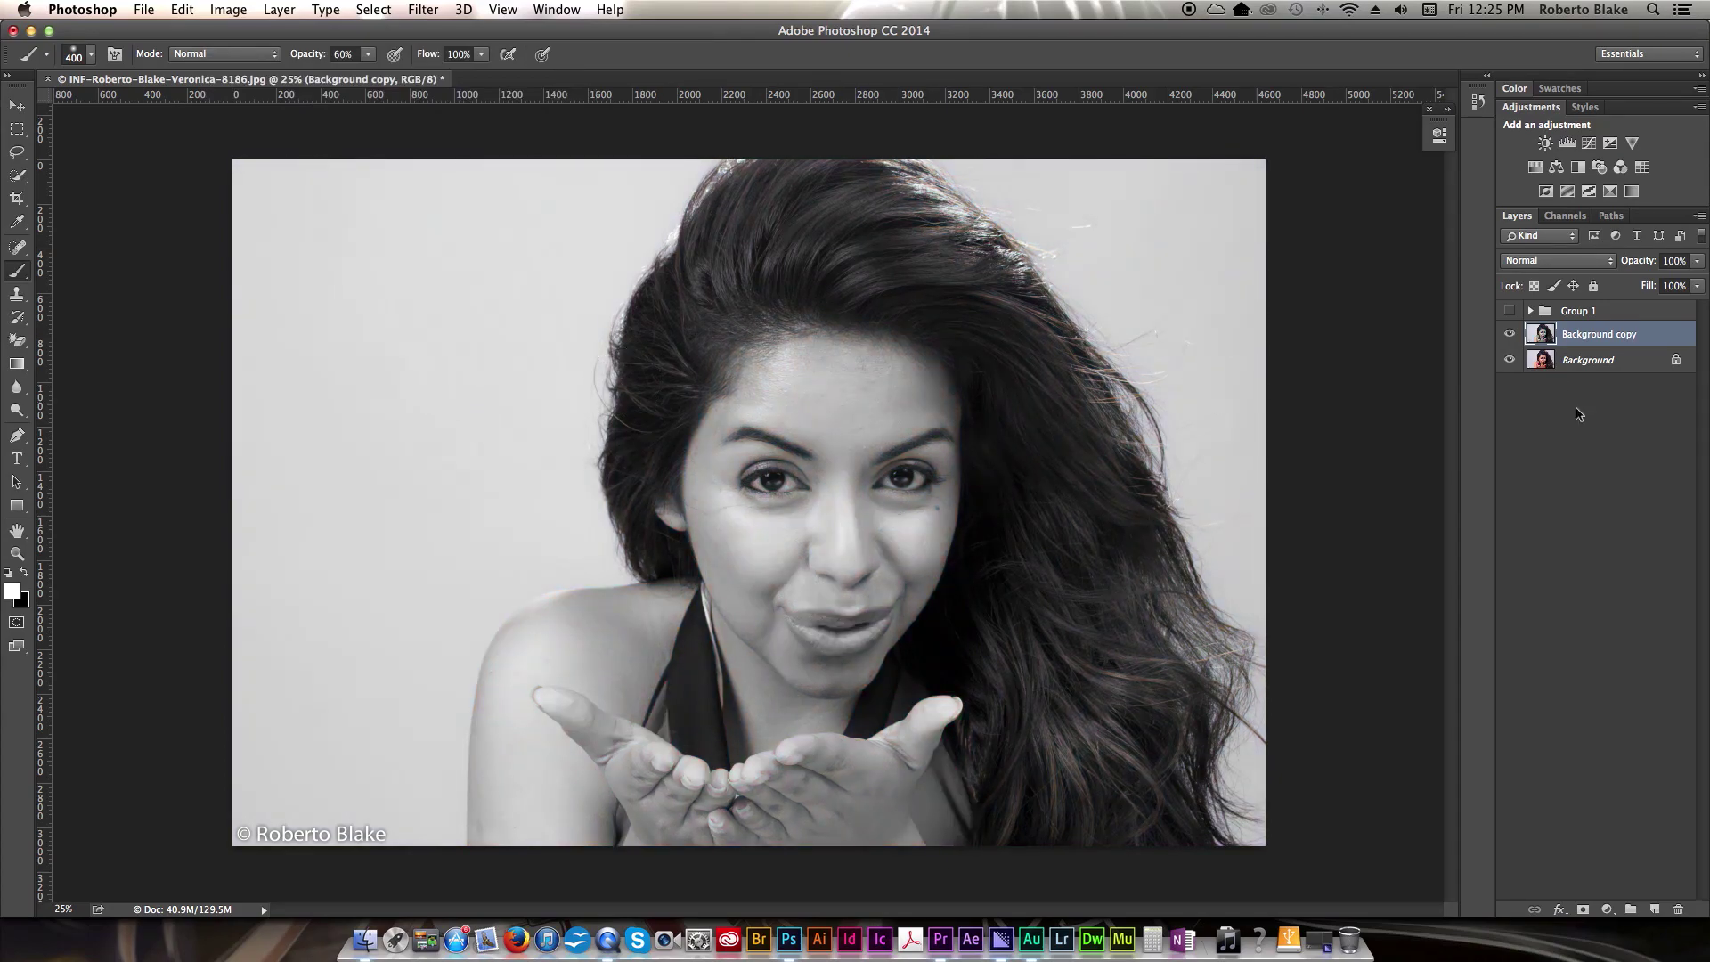
- Compare the desaturated copy with Group 1 by toggling the group, leaving it shown and the Background copy hidden
{"action": "left_click", "coordinate": [1509, 311]}
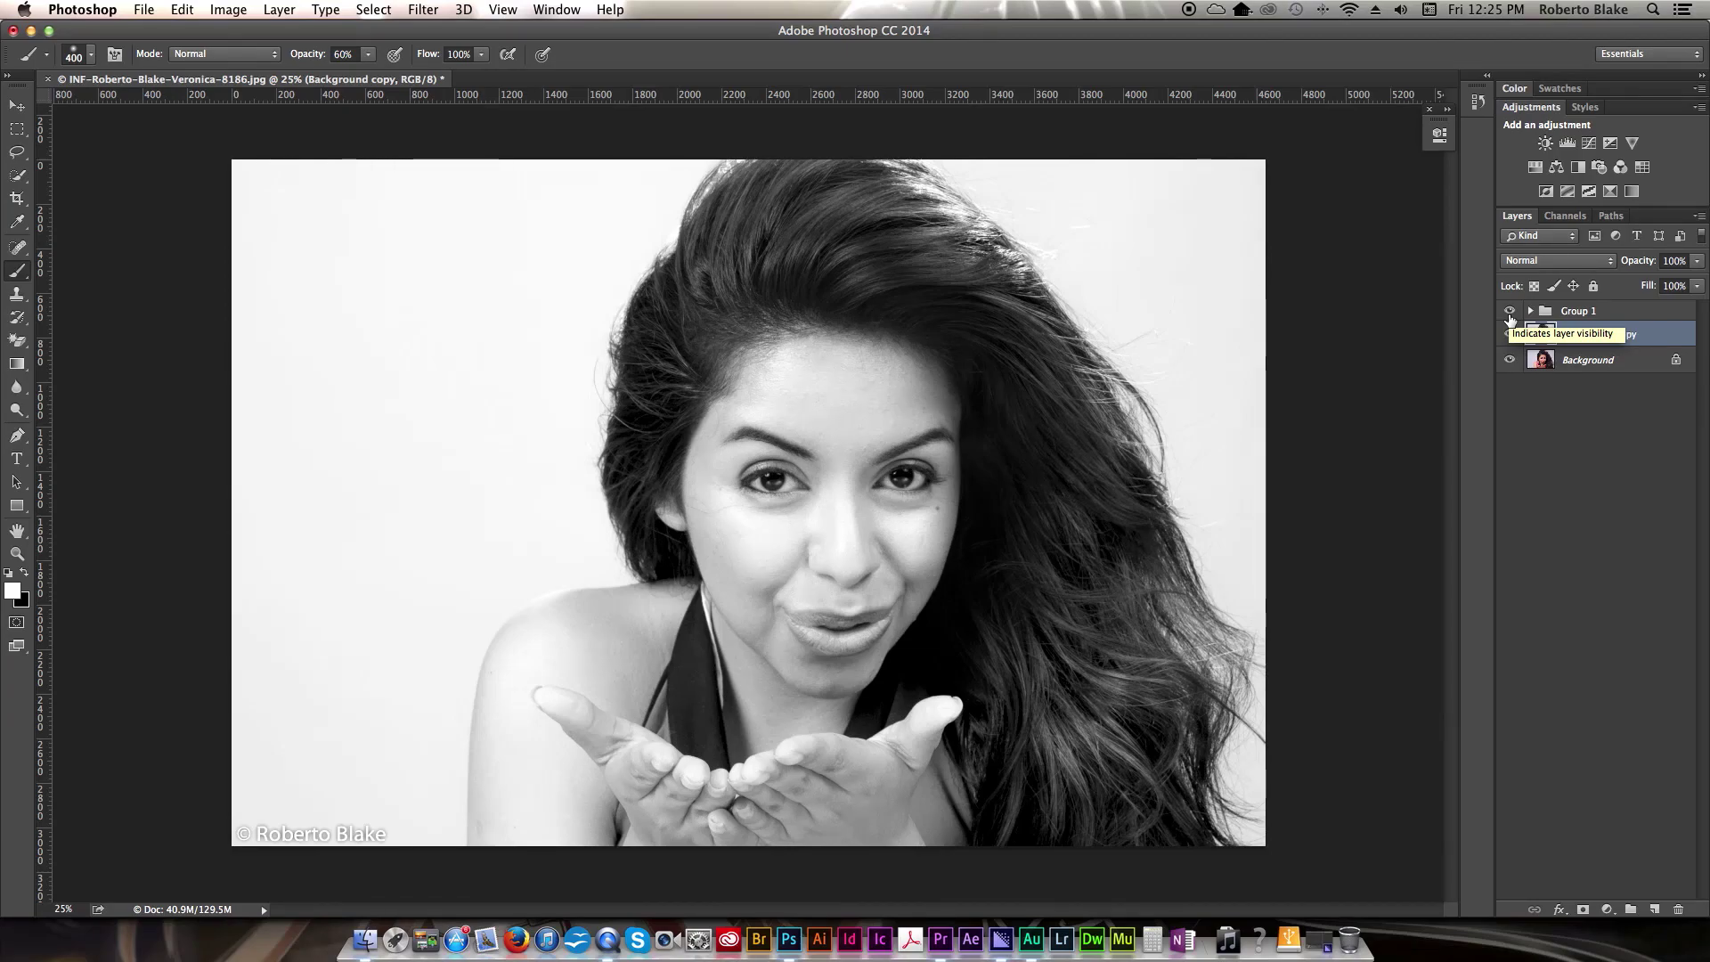
{"action": "left_click", "coordinate": [1509, 311]}
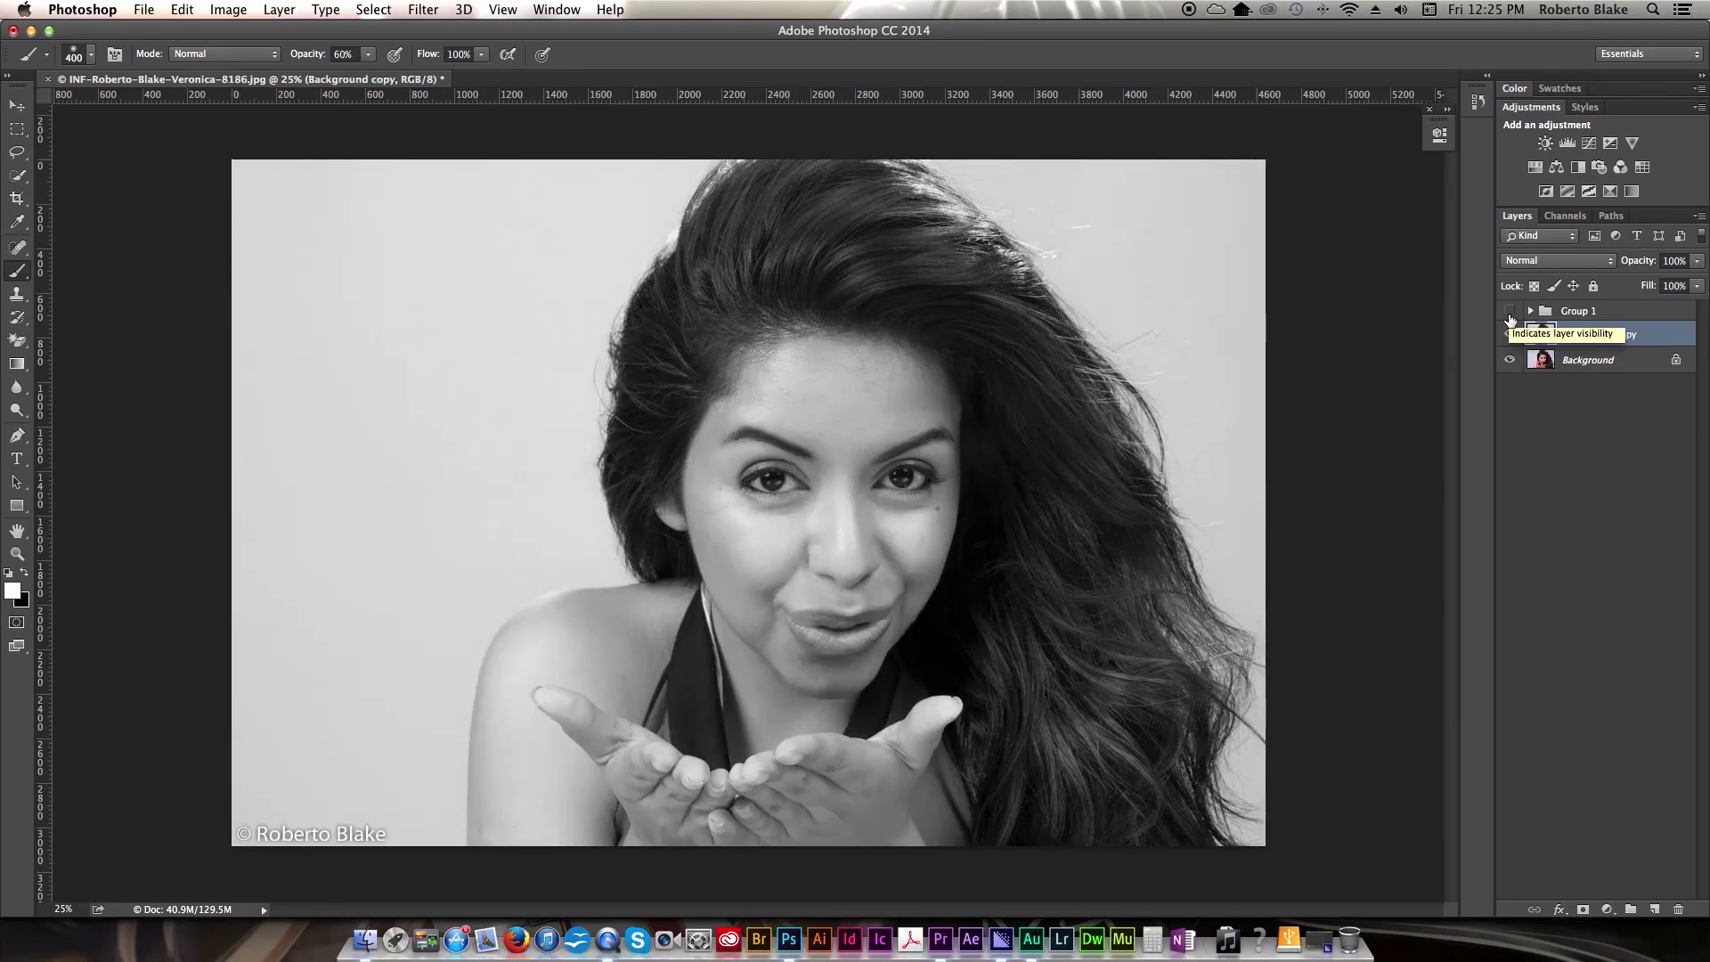
{"action": "left_click", "coordinate": [1509, 312]}
{"action": "left_click", "coordinate": [1509, 335]}
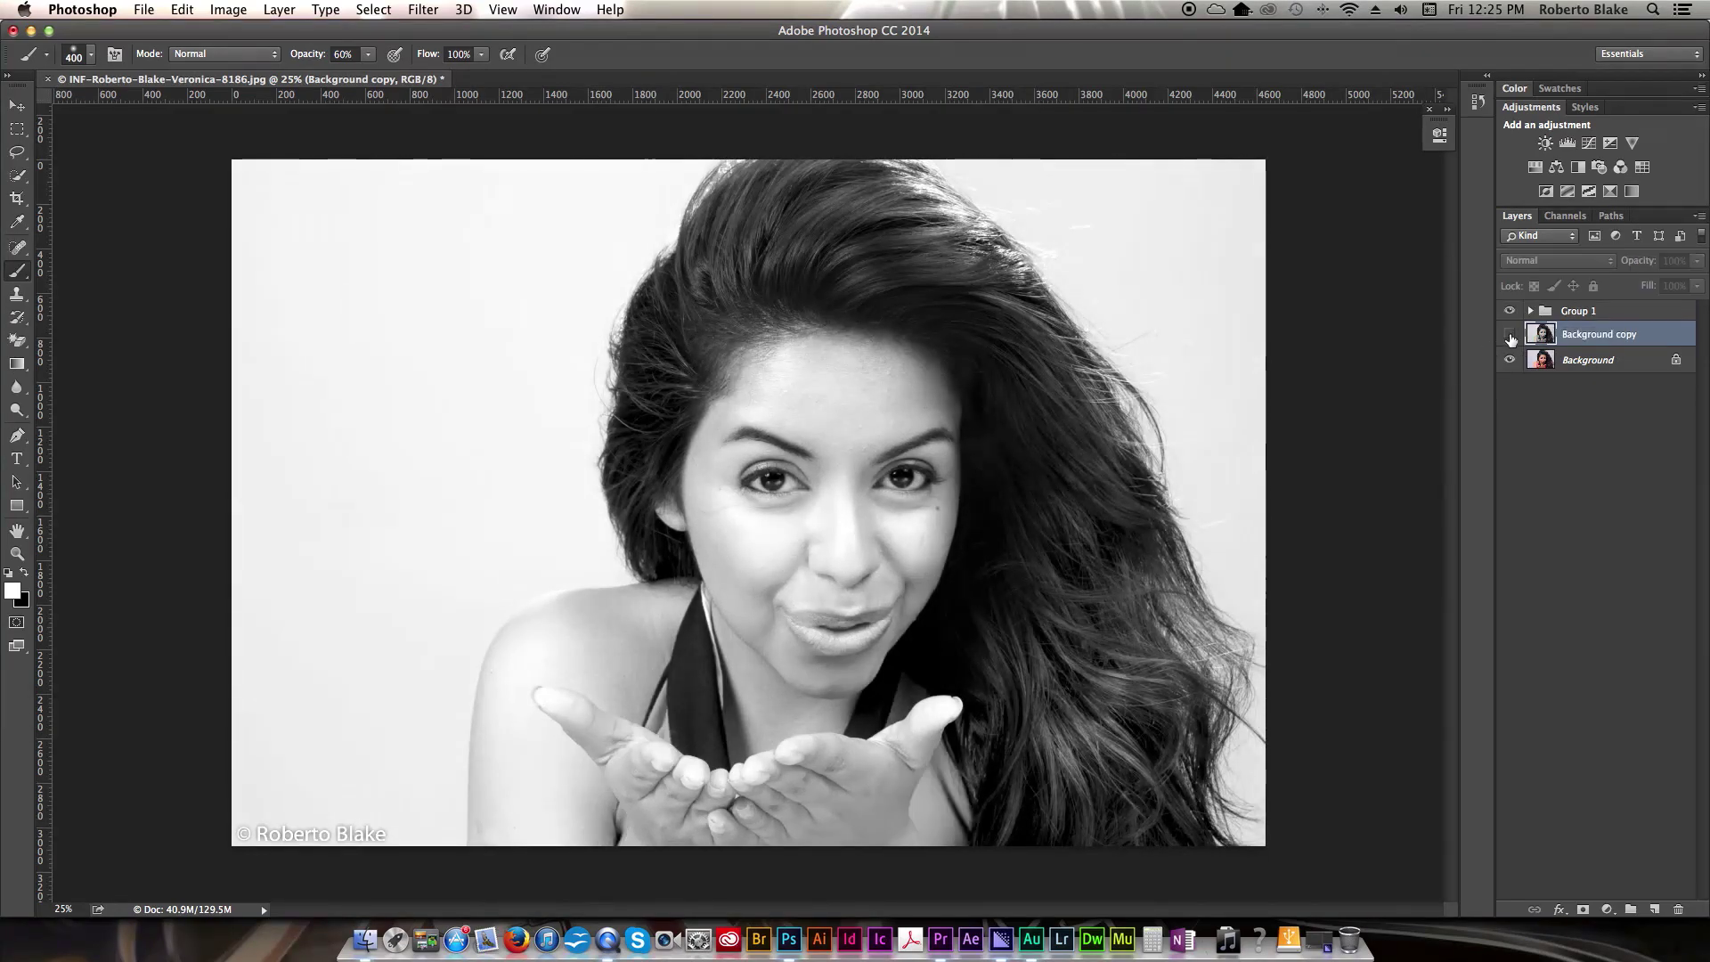